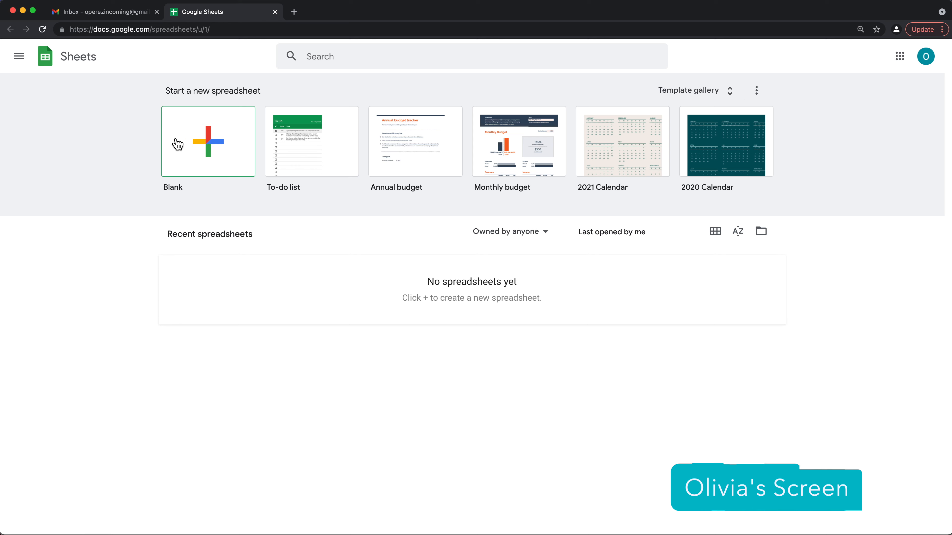
# - Create a blank spreadsheet, dismiss the shortcuts tip, and title it 'Expense Sheet'
pyautogui.click(220, 154)
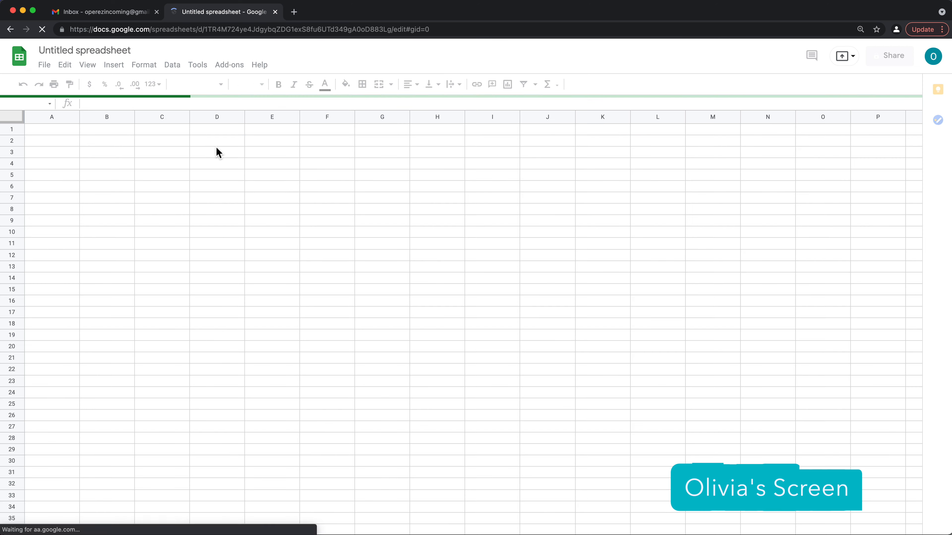
pyautogui.press('super+equal')
pyautogui.press('super+equal')
pyautogui.press('super+equal')
pyautogui.press('super+equal')
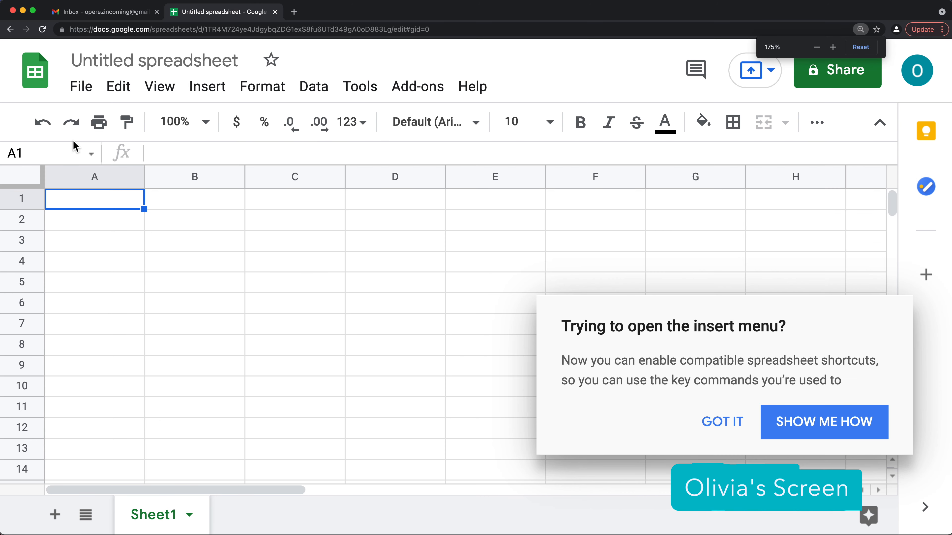
pyautogui.press('super+minus')
pyautogui.click(753, 443)
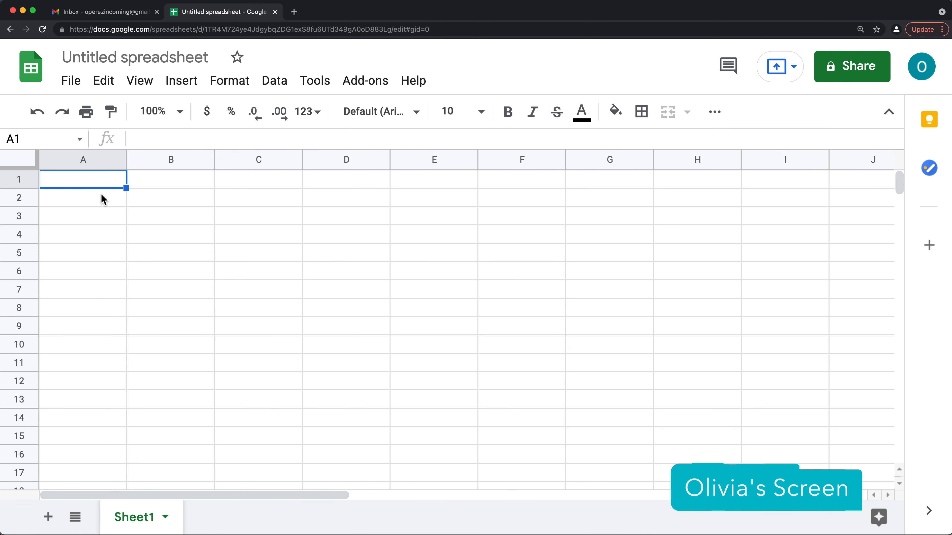
pyautogui.click(159, 62)
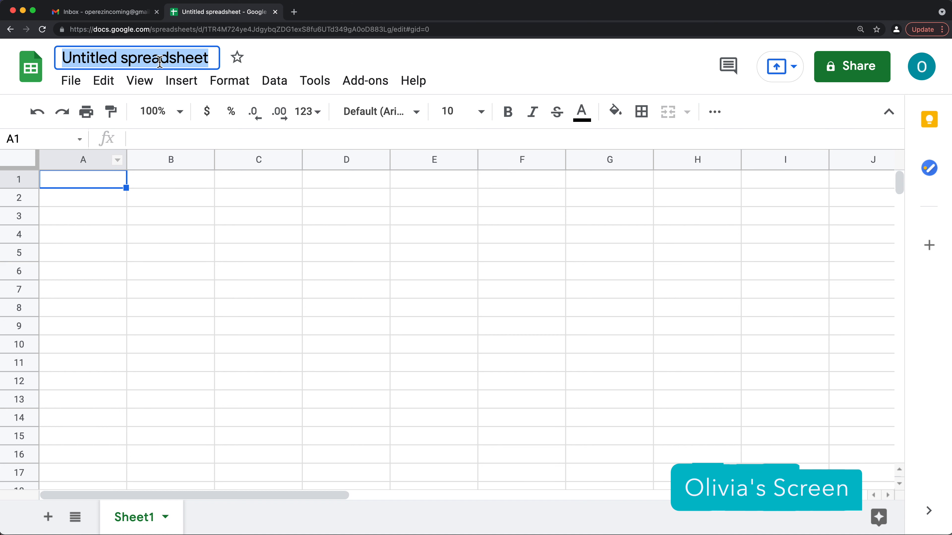
pyautogui.write('Expense Sheet')
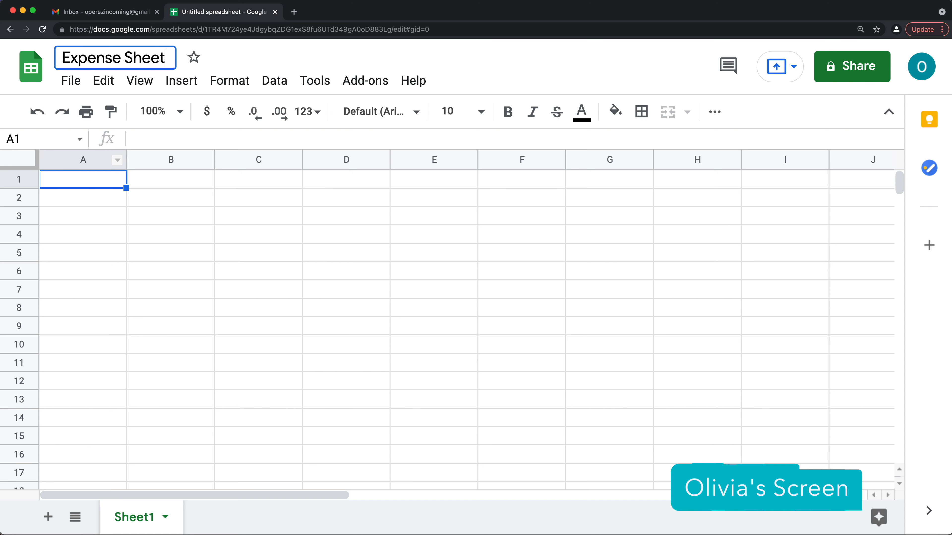
pyautogui.press('Return')
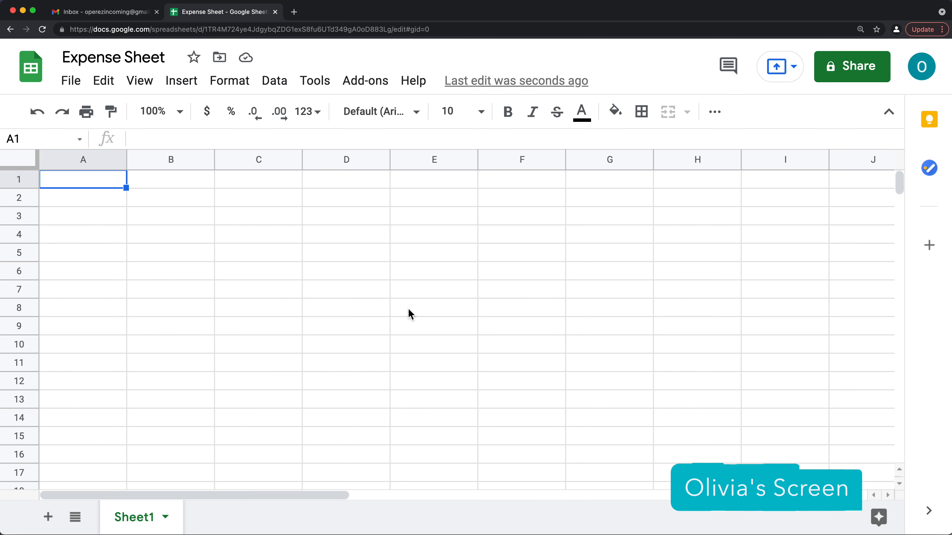
# - Enter the headers Items Required, Qty and Price in A1:C1
pyautogui.write('Items Required')
pyautogui.press('Tab')
pyautogui.write('Qty')
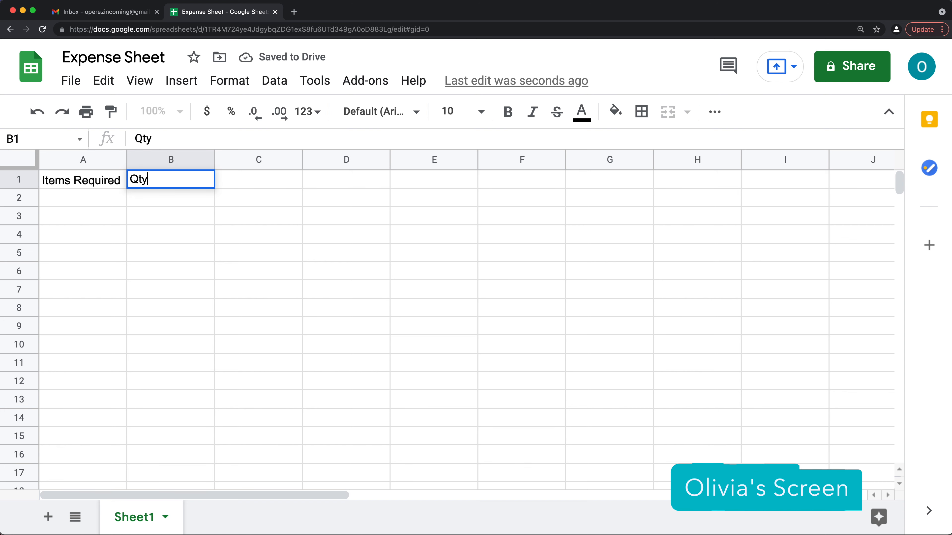
pyautogui.press('Tab')
pyautogui.write('Price')
pyautogui.press('Return')
pyautogui.press('Left')
pyautogui.press('Left')
# - List USB Drives, 12oz Water Bottle, PA System, Projectors, Tacos Chicken, Tacos Steak in column A, autofitted
pyautogui.write('USB Drives')
pyautogui.press('Return')
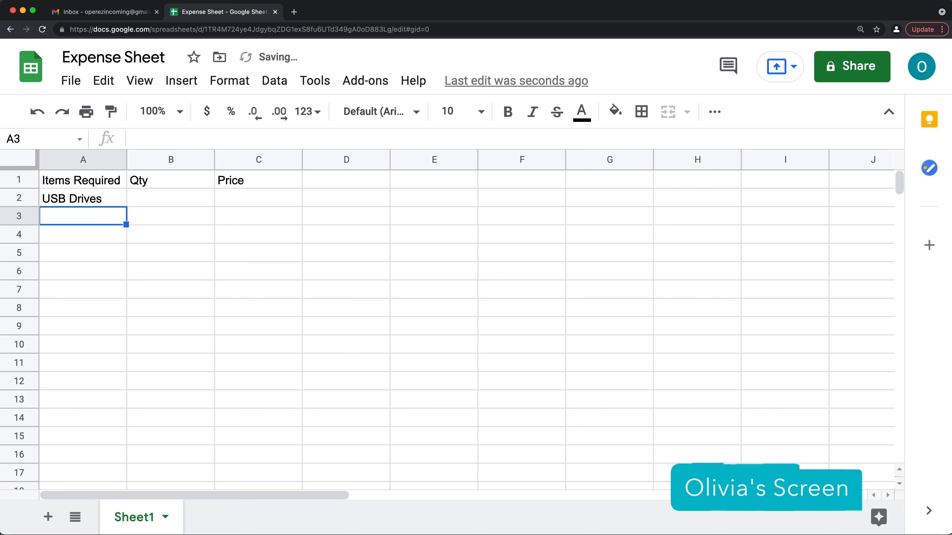
pyautogui.write('12oz Water Bottle')
pyautogui.press('Return')
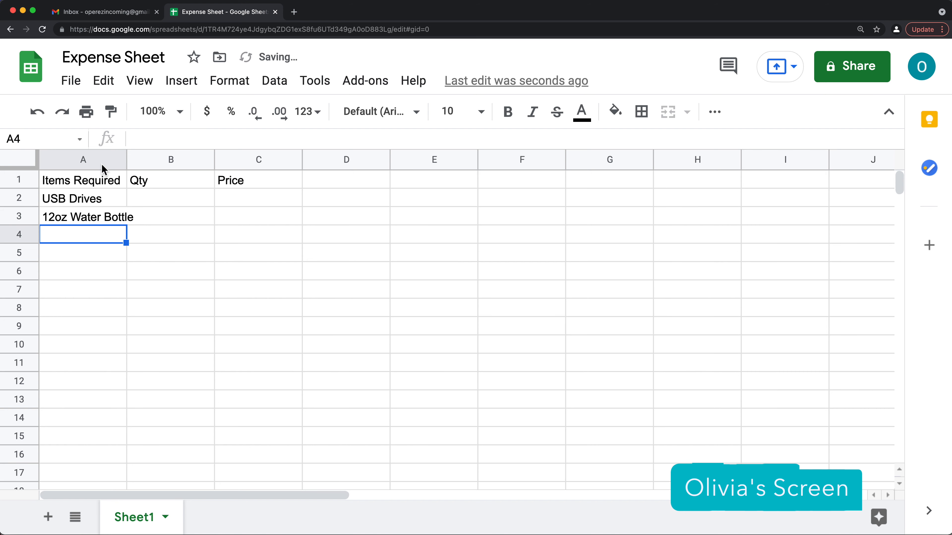
pyautogui.doubleClick(127, 159)
pyautogui.write('PA System')
pyautogui.press('Return')
pyautogui.write('Pro')
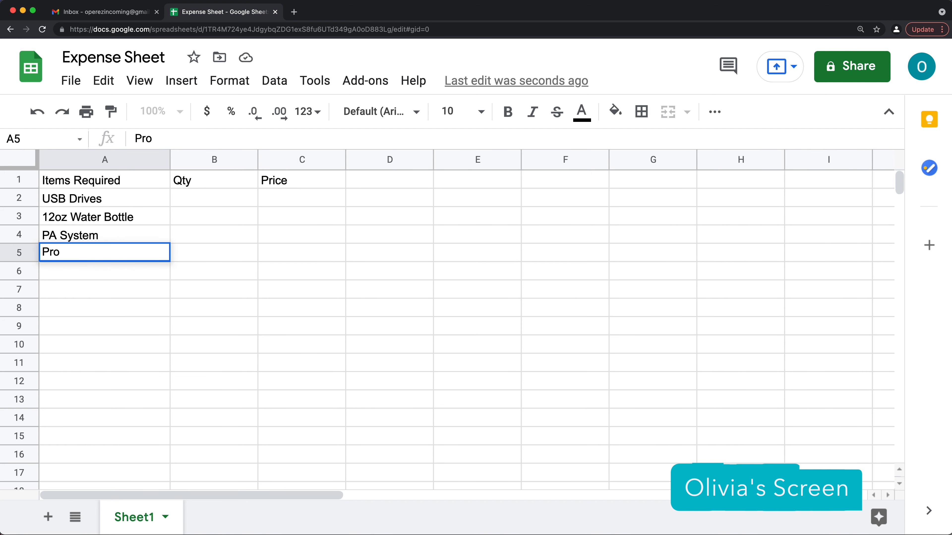
pyautogui.write('jectors')
pyautogui.press('Return')
pyautogui.write('Tacos Chic')
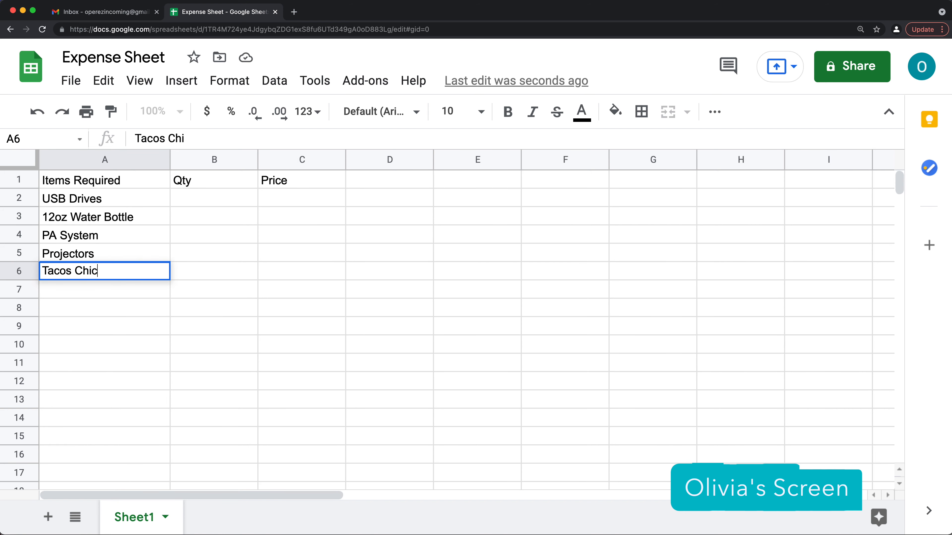
pyautogui.write('ken')
pyautogui.press('Return')
pyautogui.write('Tacos Steack')
pyautogui.press('BackSpace')
pyautogui.press('BackSpace')
pyautogui.write('k')
pyautogui.press('Return')
pyautogui.press('Up')
pyautogui.press('Up')
pyautogui.press('Up')
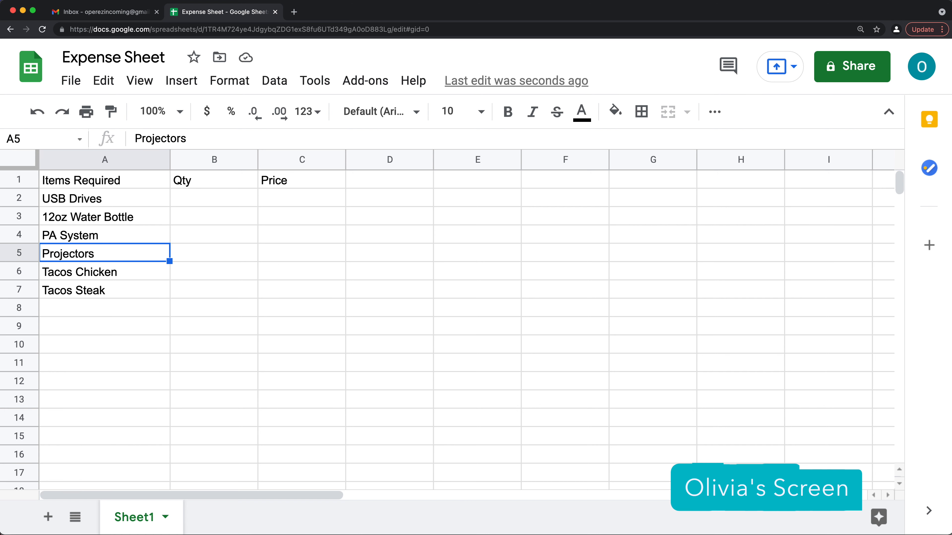
pyautogui.press('Up')
pyautogui.press('Up')
pyautogui.press('Up')
# - Fill in the Qty column for the six items, from 32 USB Drives to 32 Tacos Steak
pyautogui.press('Right')
pyautogui.write('32')
pyautogui.press('Return')
pyautogui.write('40')
pyautogui.press('Return')
pyautogui.write('1')
pyautogui.press('Return')
pyautogui.write('2')
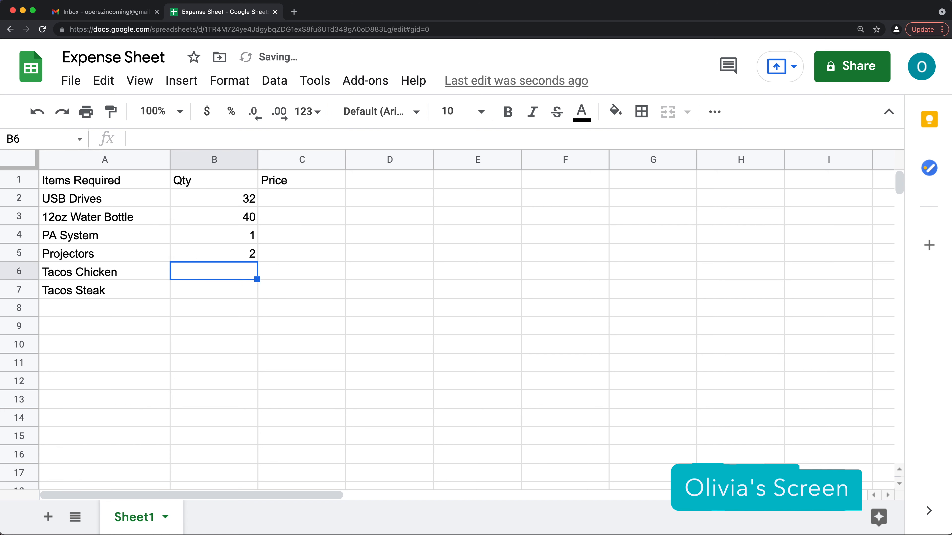
pyautogui.write('56')
pyautogui.press('Return')
pyautogui.write('32')
pyautogui.press('Right')
# - Enter prices 9.99, 0.25, 499.99, 799.99, 3.35 and 3.99 in the Price column
pyautogui.press('Up')
pyautogui.press('Up')
pyautogui.press('Up')
pyautogui.press('Up')
pyautogui.press('Up')
pyautogui.write('9.99')
pyautogui.press('Return')
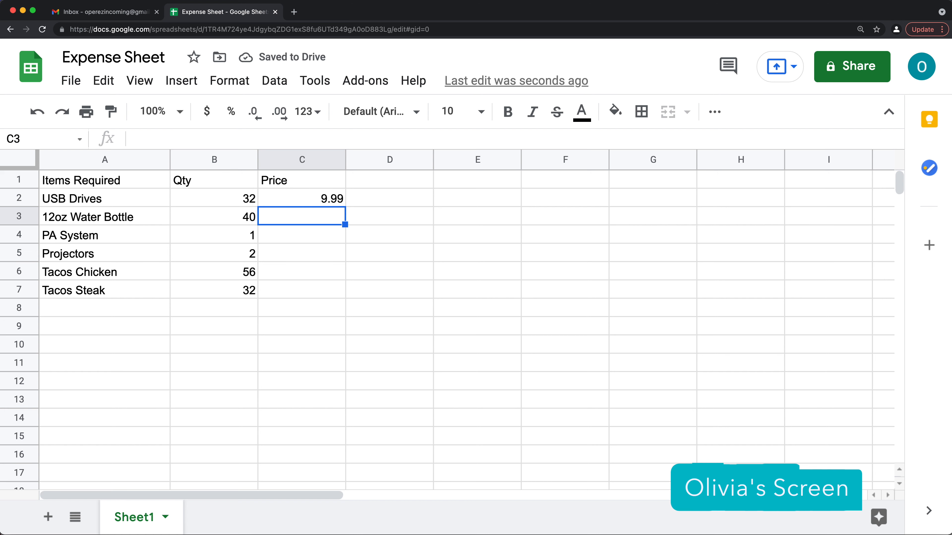
pyautogui.write('0.25')
pyautogui.press('Return')
pyautogui.write('499.99')
pyautogui.press('Return')
pyautogui.write('799.99')
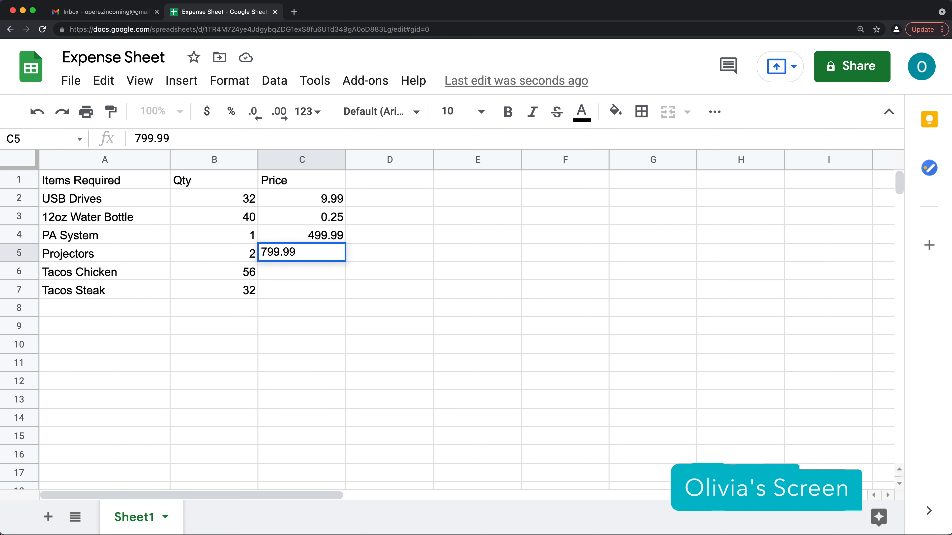
pyautogui.press('Return')
pyautogui.write('3.35')
pyautogui.press('Return')
pyautogui.write('3.99')
pyautogui.press('Return')
pyautogui.press('Down')
pyautogui.press('Down')
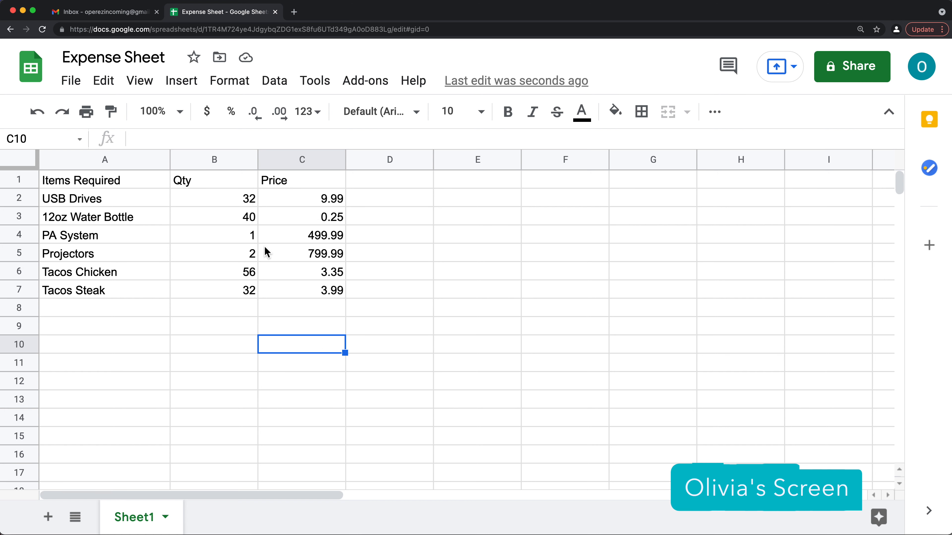
# - Make the A1:C1 header row bold with a light blue fill
pyautogui.moveTo(136, 184); pyautogui.dragTo(345, 187)
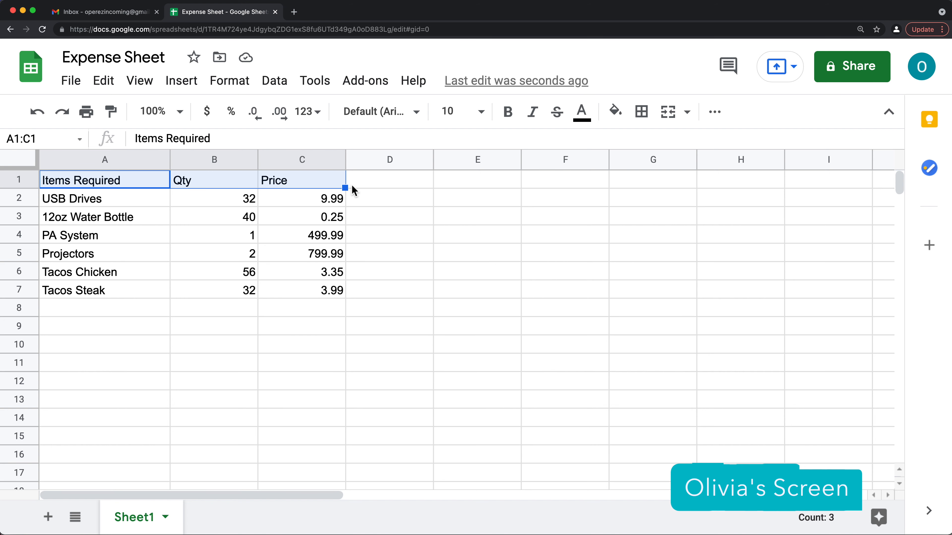
pyautogui.click(507, 113)
pyautogui.click(617, 114)
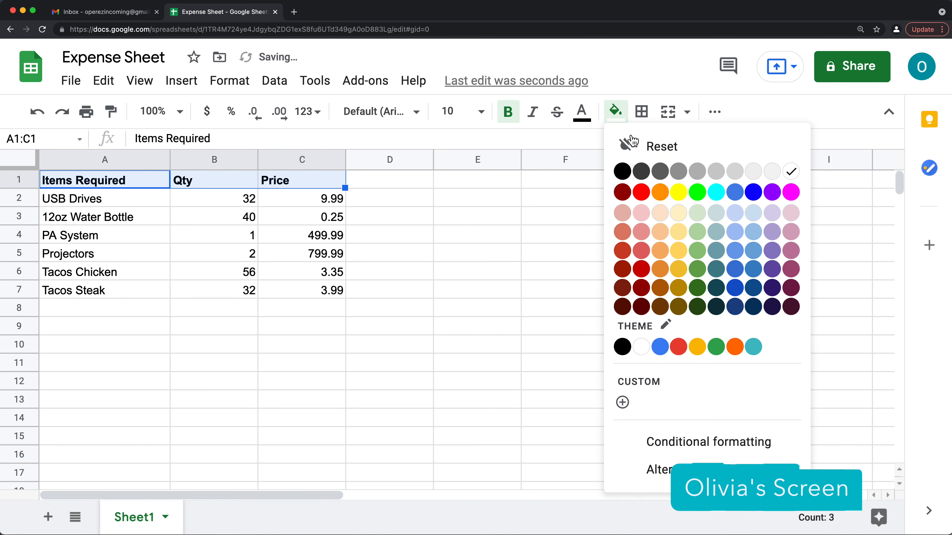
pyautogui.click(737, 232)
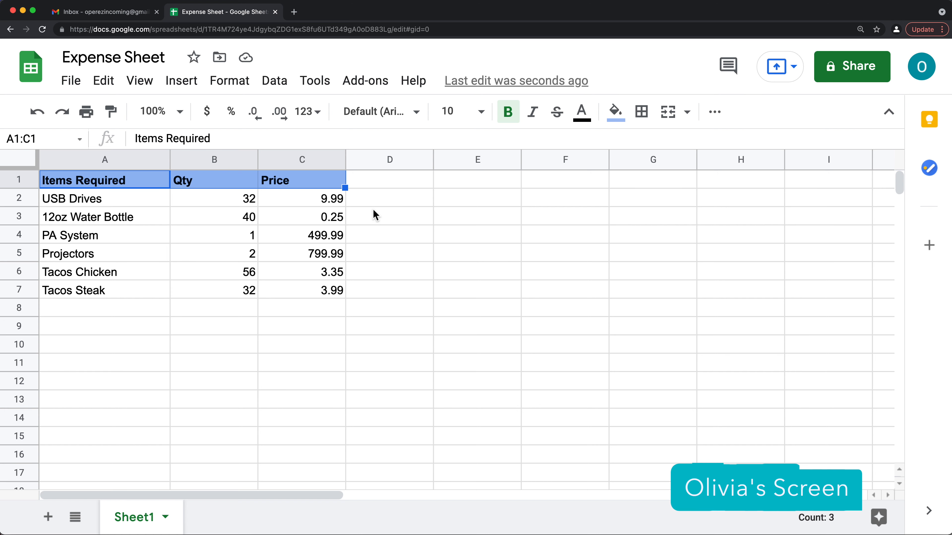
pyautogui.click(369, 202)
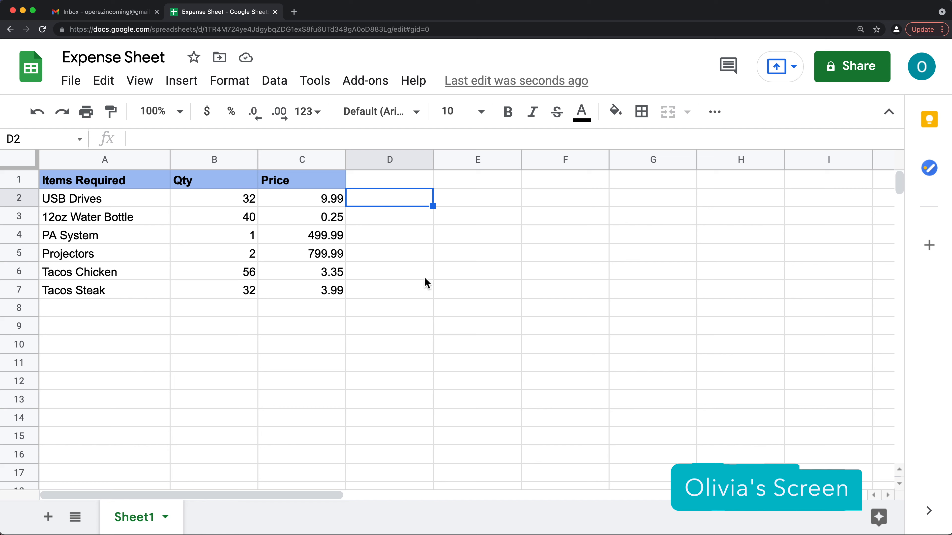
# - Add the collaborator's e-mail in the Share dialog with Editor access
pyautogui.click(852, 71)
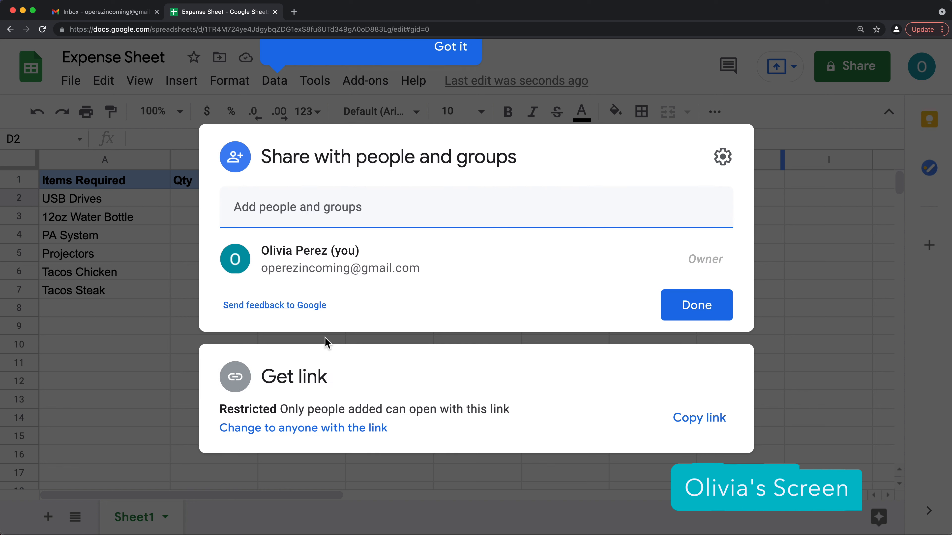
pyautogui.click(375, 289)
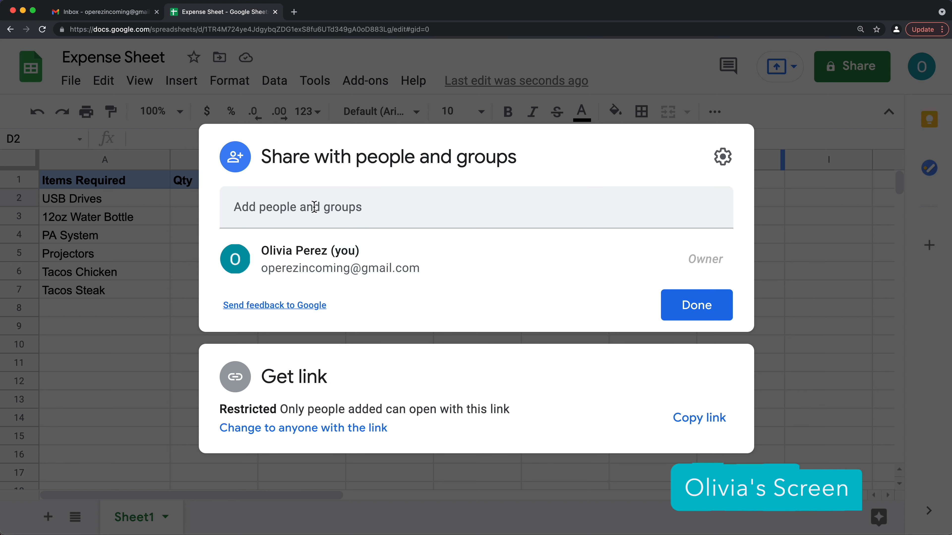
pyautogui.click(371, 207)
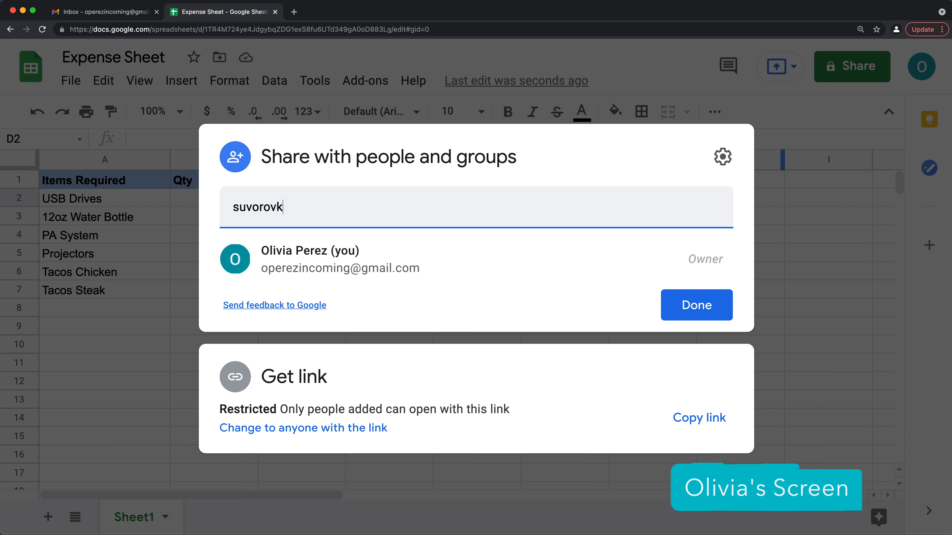
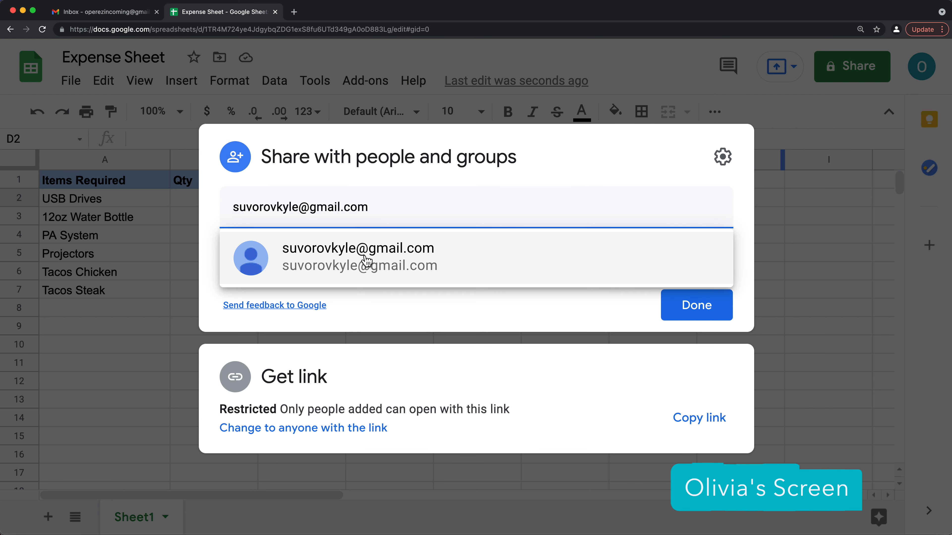
pyautogui.click(425, 262)
pyautogui.click(714, 268)
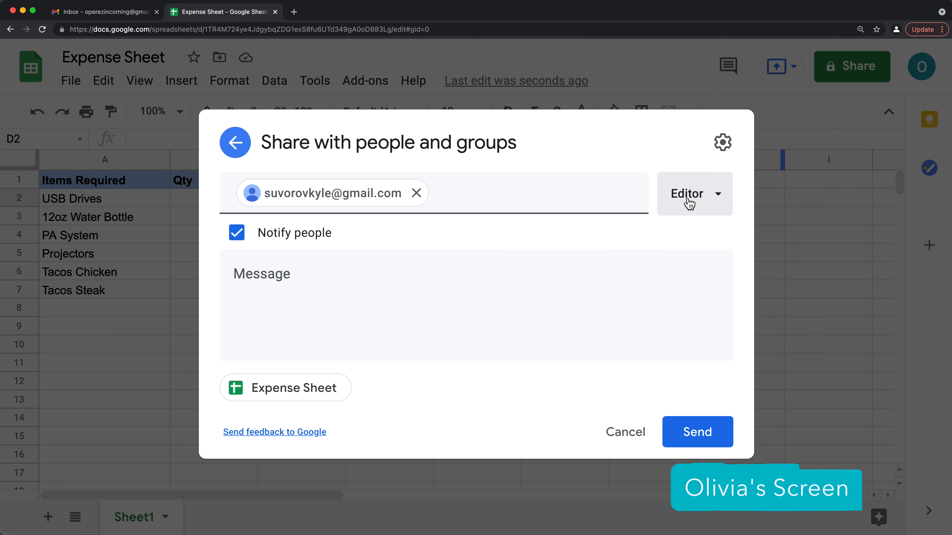
pyautogui.click(713, 201)
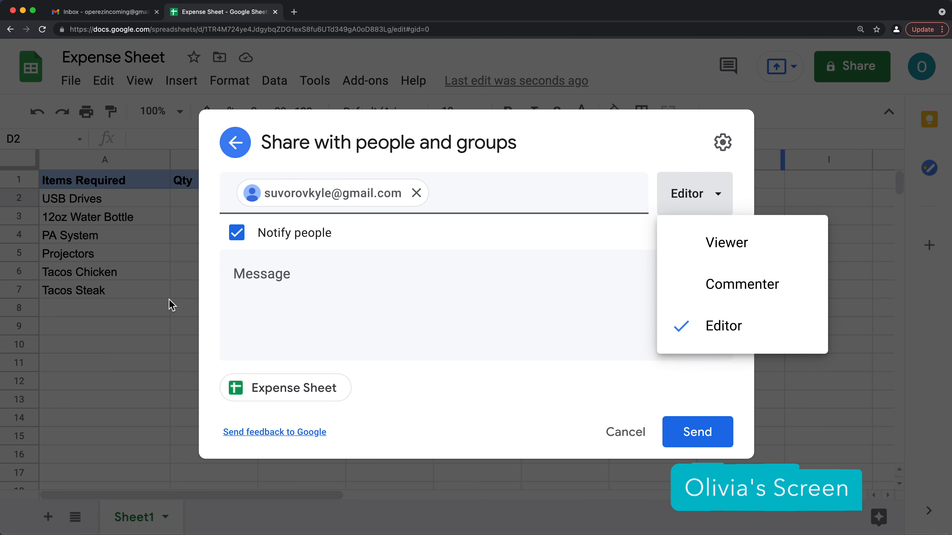
pyautogui.click(669, 331)
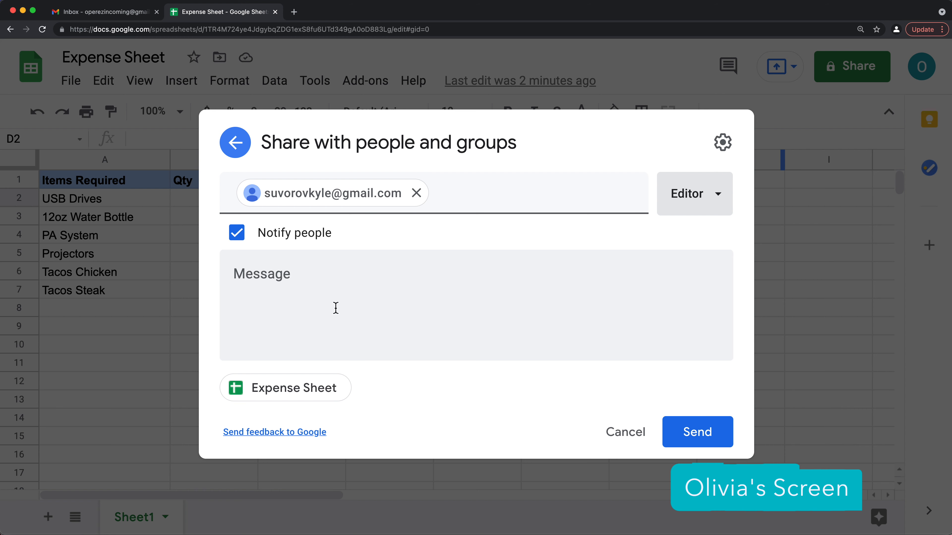
# - Add a short signed thank-you message for the collaborator and send the invitation
pyautogui.click(288, 286)
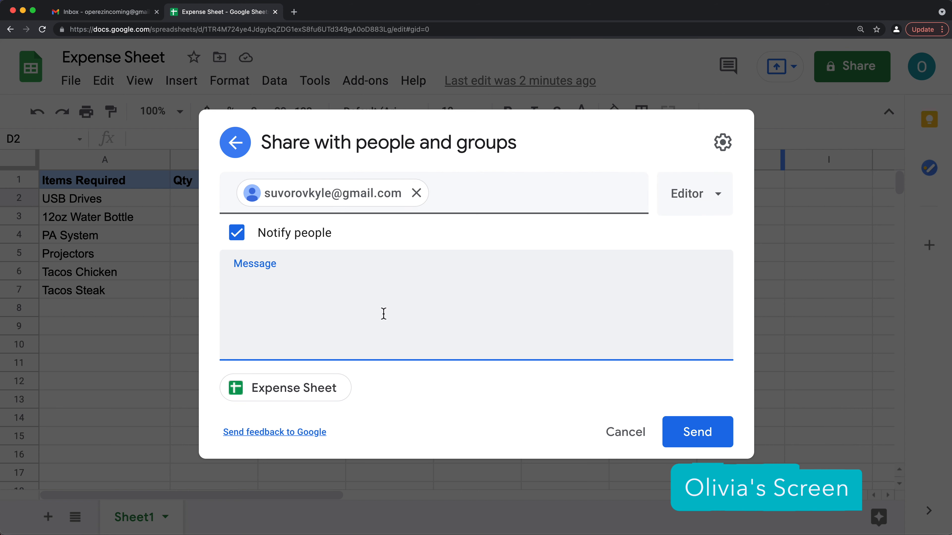
pyautogui.write('Kyle, thanks for helping me on this')
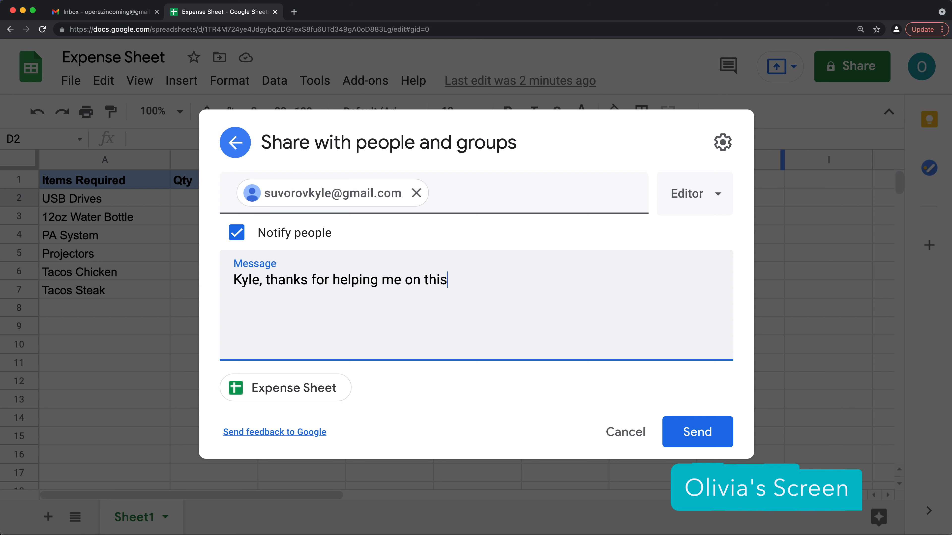
pyautogui.write('!')
pyautogui.press('Return')
pyautogui.press('Return')
pyautogui.write('Olivia')
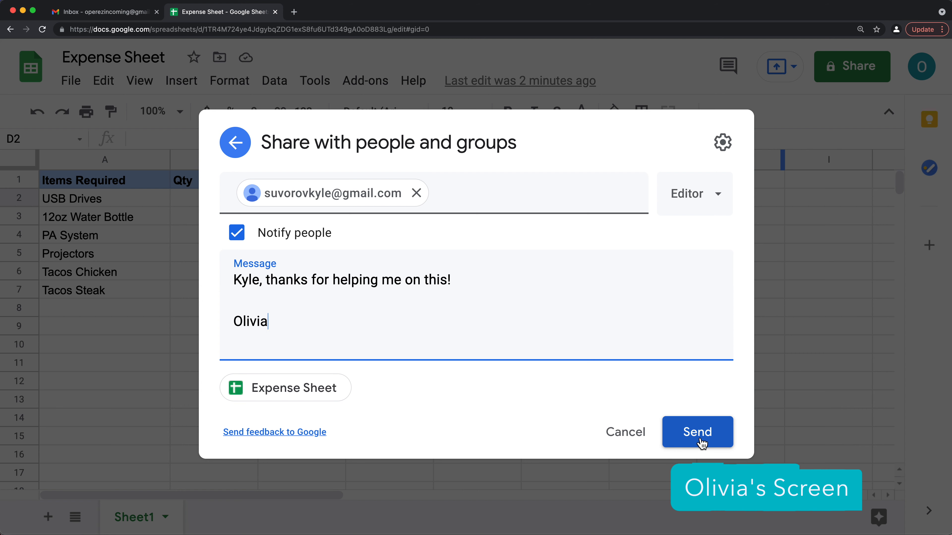
pyautogui.click(702, 442)
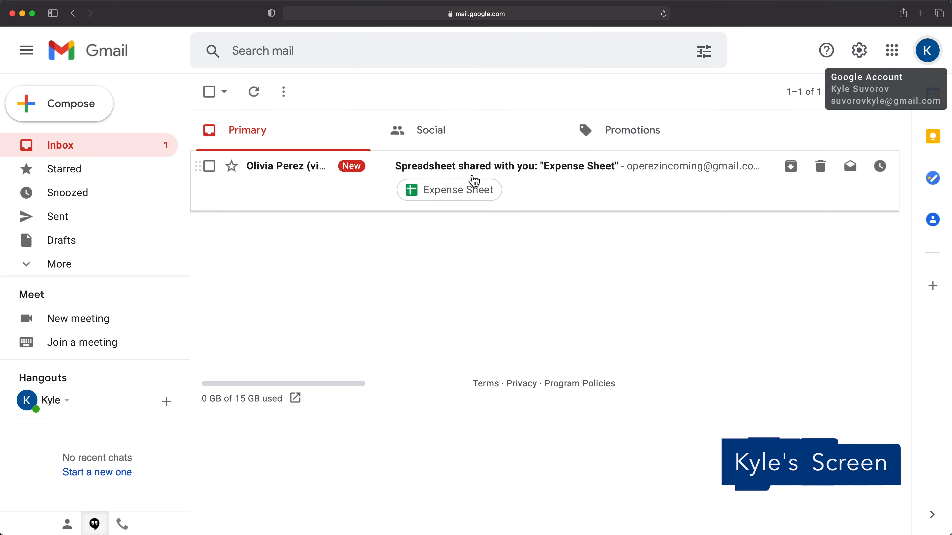
# - Open the Expense Sheet share email in Gmail and read the personal note
pyautogui.click(70, 152)
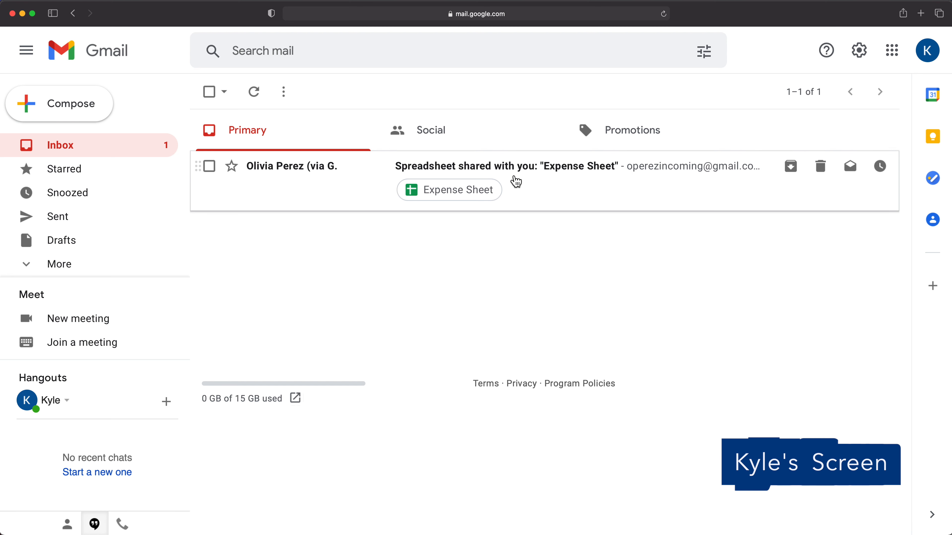
pyautogui.click(454, 175)
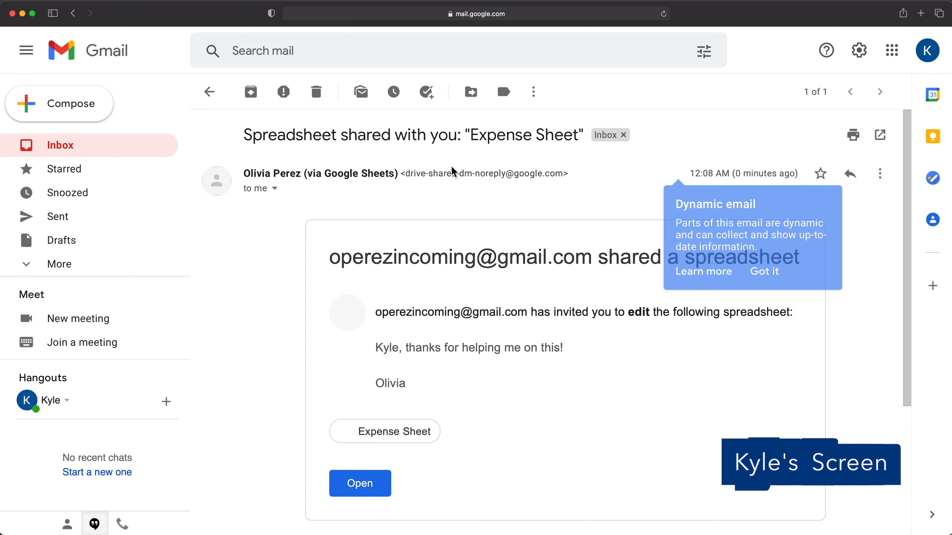
pyautogui.moveTo(377, 347); pyautogui.dragTo(509, 397)
pyautogui.scroll(-3, 510, 399)
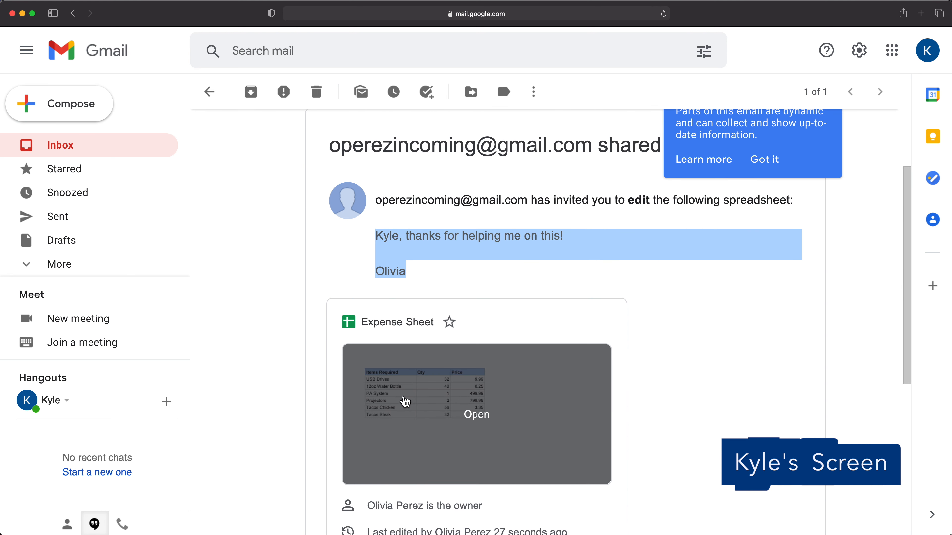
pyautogui.scroll(-2, 446, 408)
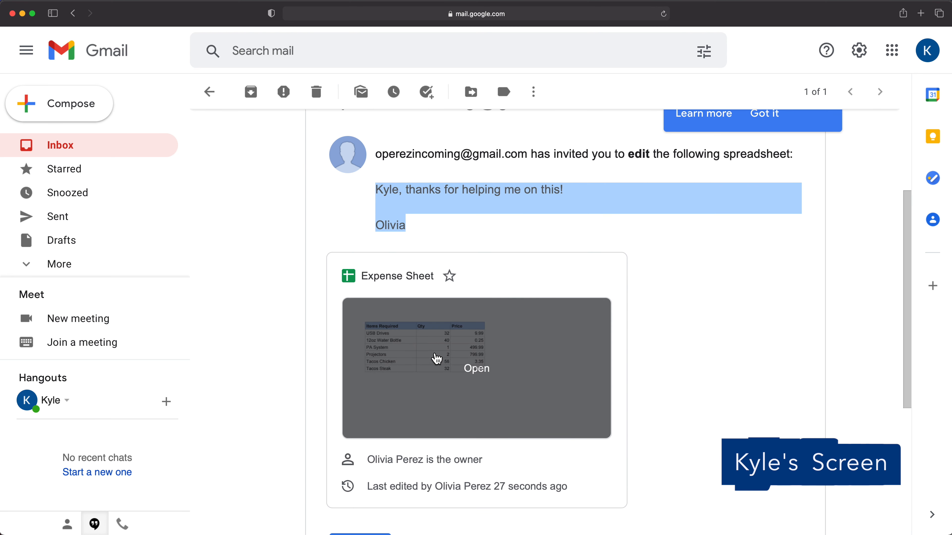
pyautogui.scroll(-2, 436, 359)
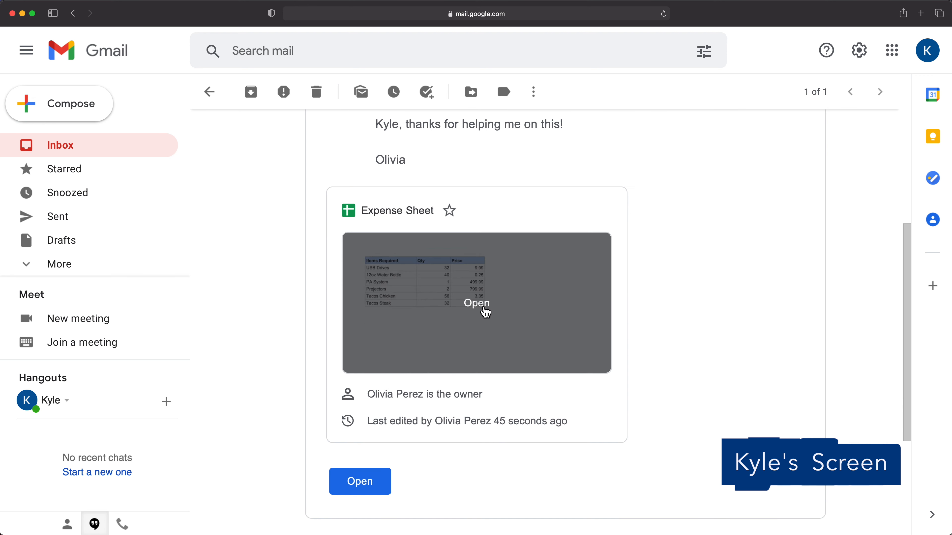
pyautogui.scroll(6, 485, 312)
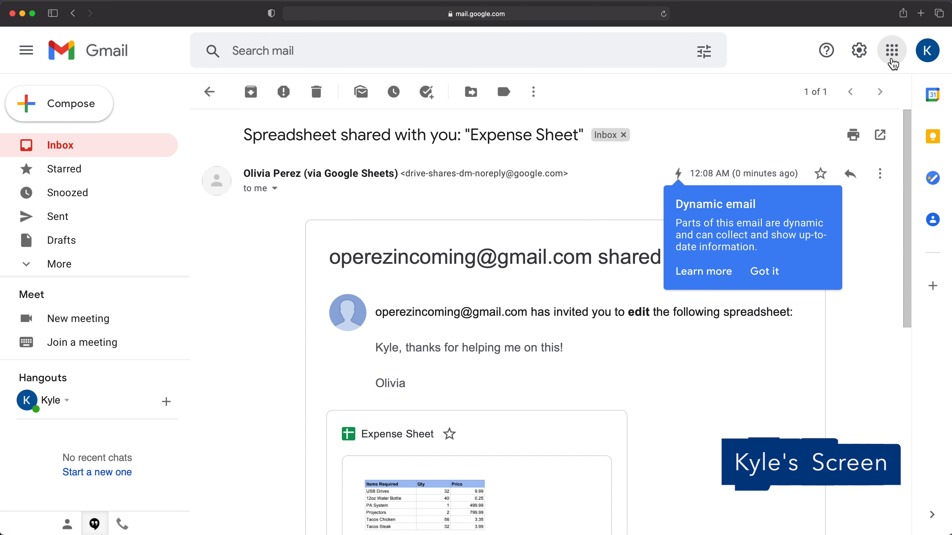
# - Open Google Drive from the Google apps grid in a new tab
pyautogui.click(891, 58)
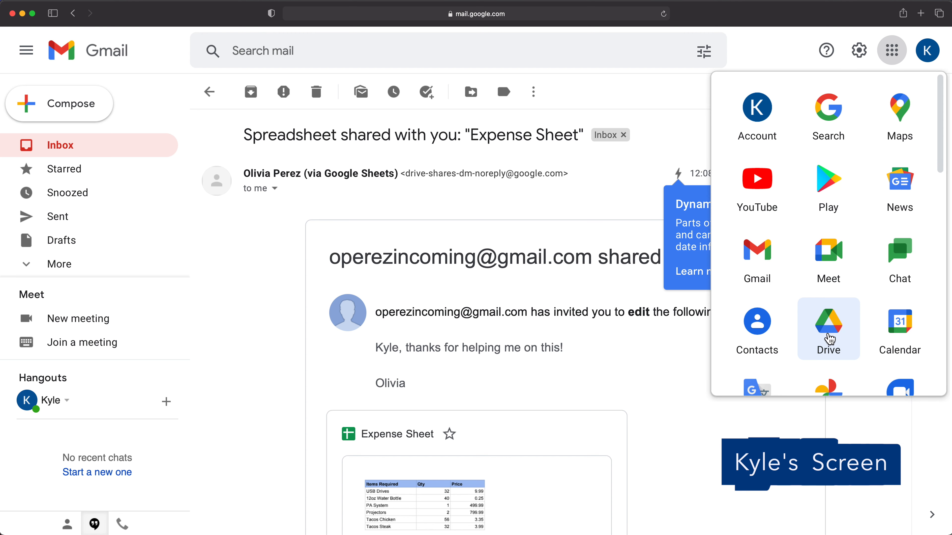
pyautogui.rightClick(828, 336)
pyautogui.click(838, 334)
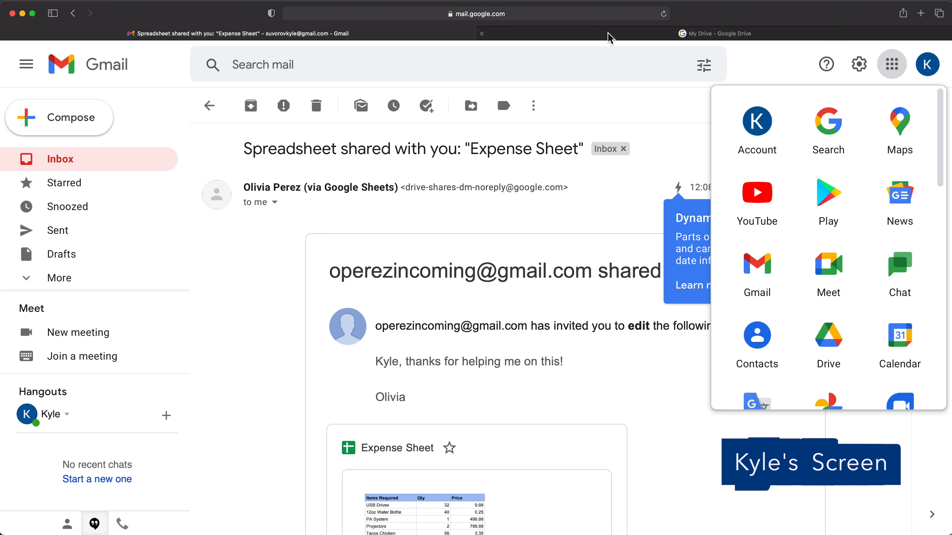
# - Find Expense Sheet under Shared with me in Drive, then return to the share email
pyautogui.click(609, 37)
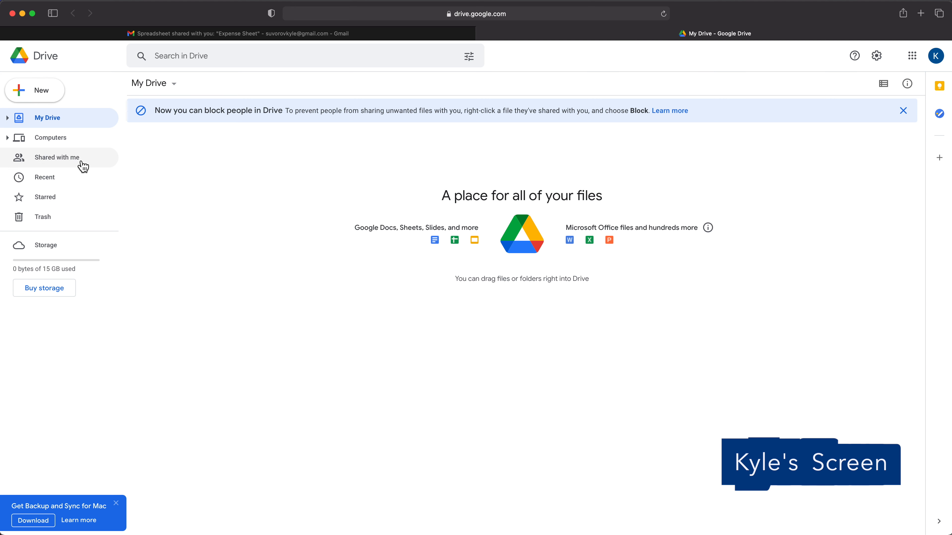
pyautogui.click(68, 168)
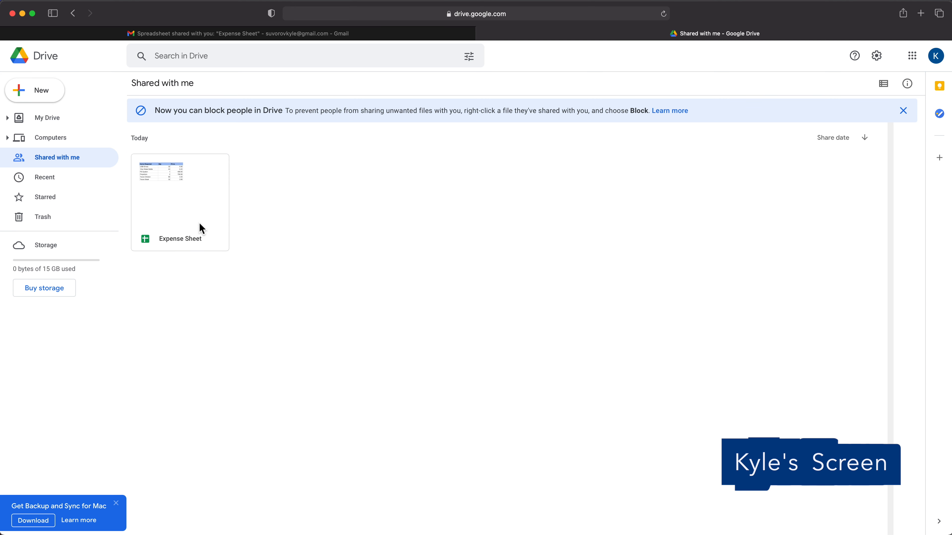
pyautogui.press('super+equal')
pyautogui.press('super+equal')
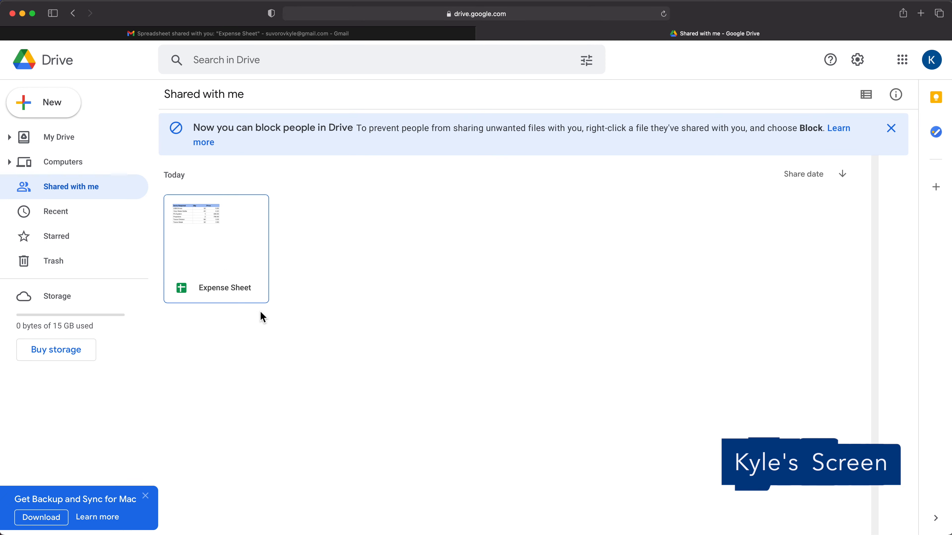
pyautogui.click(404, 38)
pyautogui.scroll(-5, 451, 403)
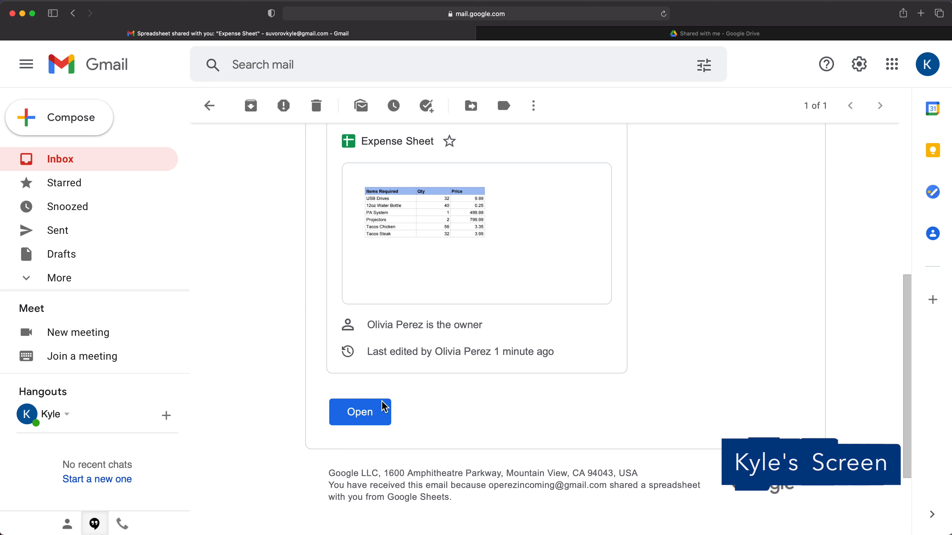
# - Open Expense Sheet from the share email in Google Sheets and zoom in
pyautogui.click(376, 421)
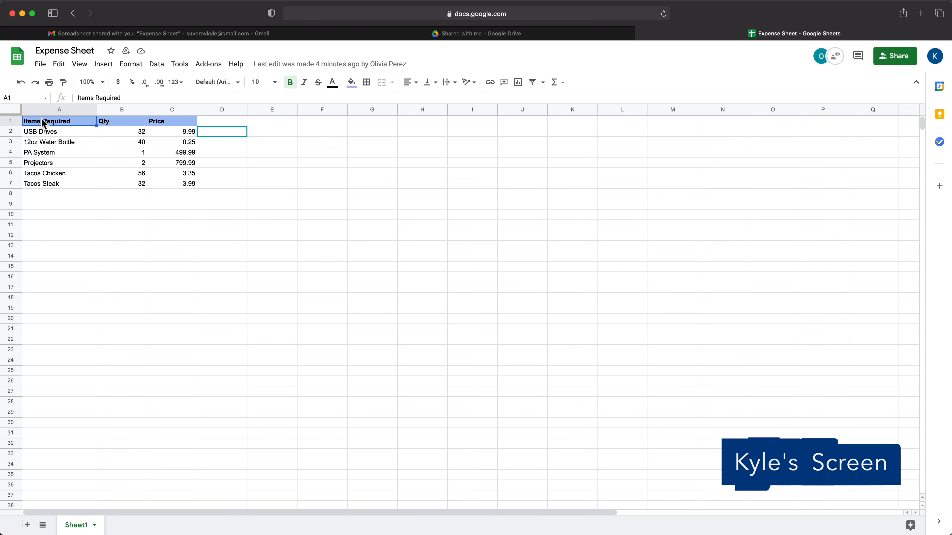
pyautogui.press('super+equal')
pyautogui.press('super+equal')
pyautogui.press('super+equal')
pyautogui.press('super+equal')
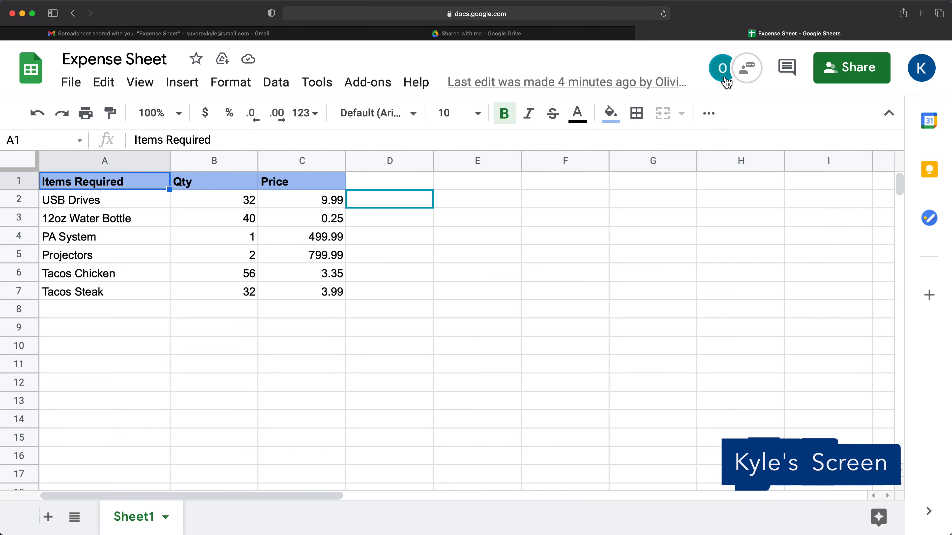
pyautogui.moveTo(725, 87)
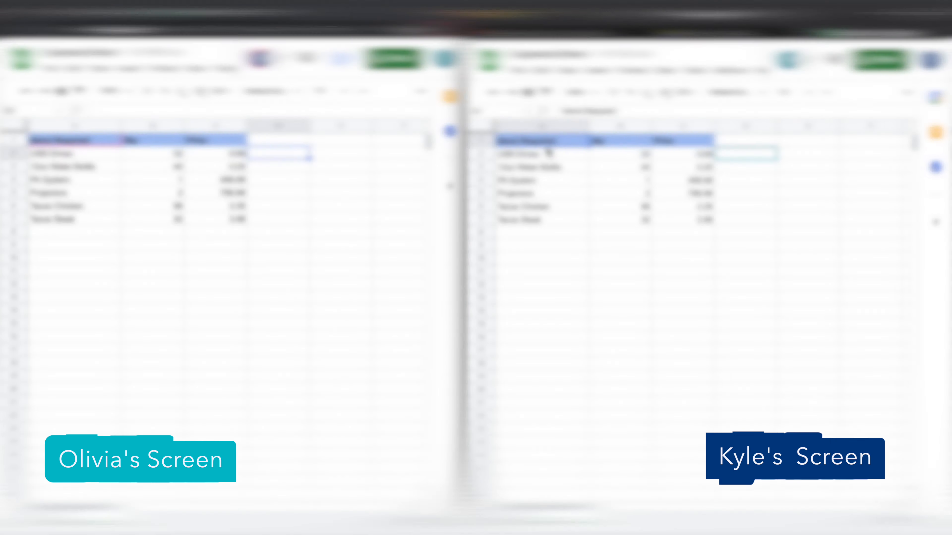
# - Add a Total header in D1
pyautogui.click(774, 258)
pyautogui.click(637, 167)
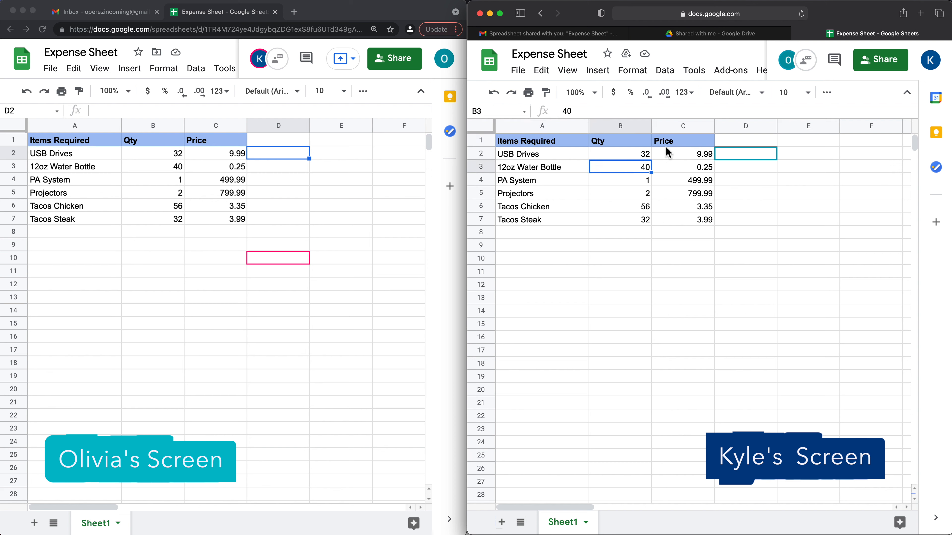
pyautogui.click(744, 155)
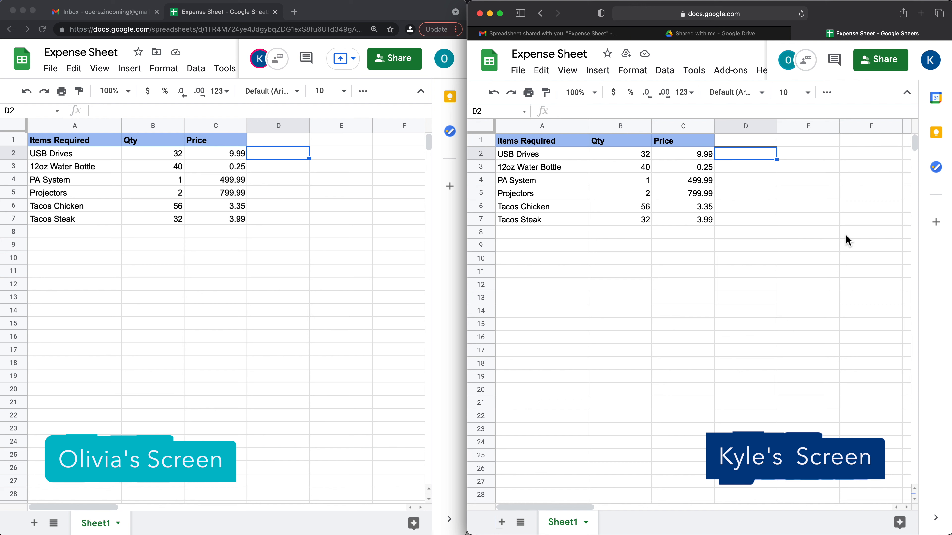
pyautogui.press('Up')
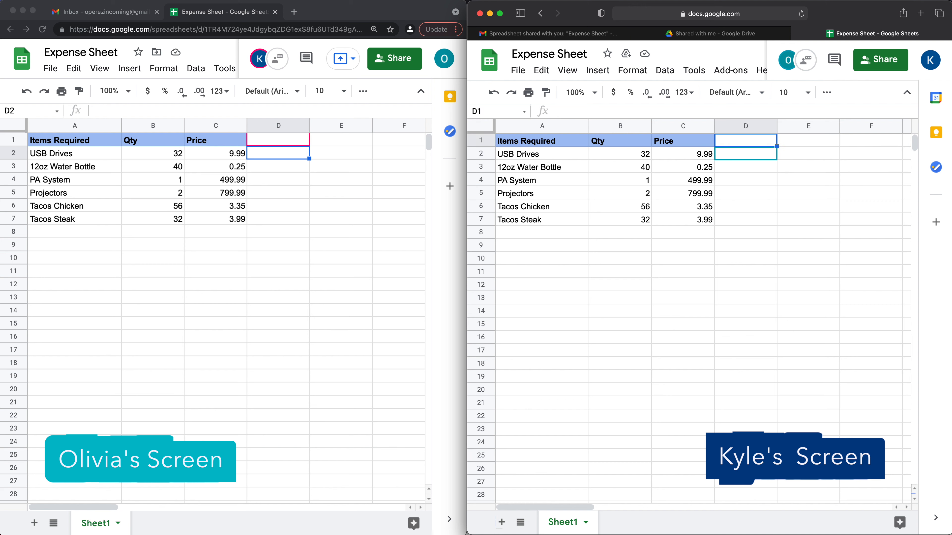
pyautogui.write('Total')
pyautogui.press('Return')
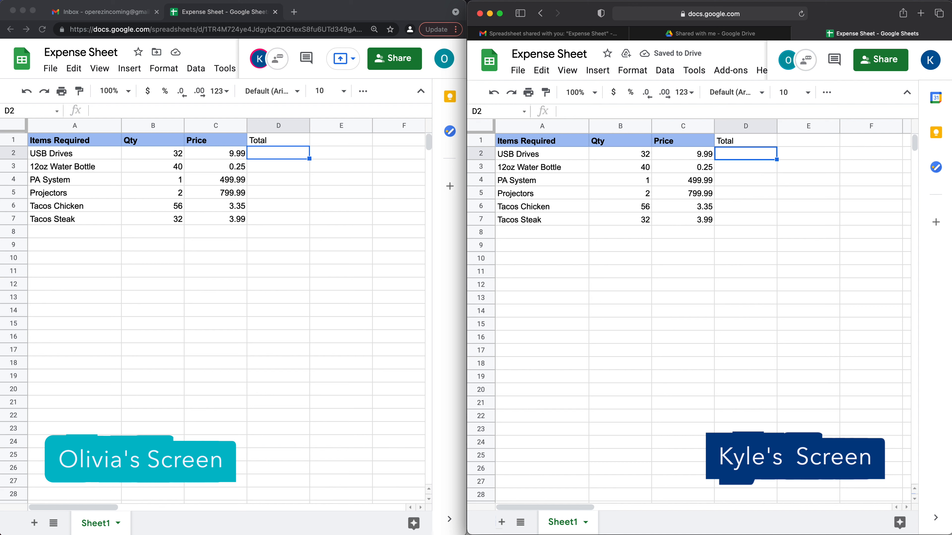
# - Enter =B2*C2 in D2 and accept the suggested autofill for D3:D7
pyautogui.write('=')
pyautogui.click(632, 157)
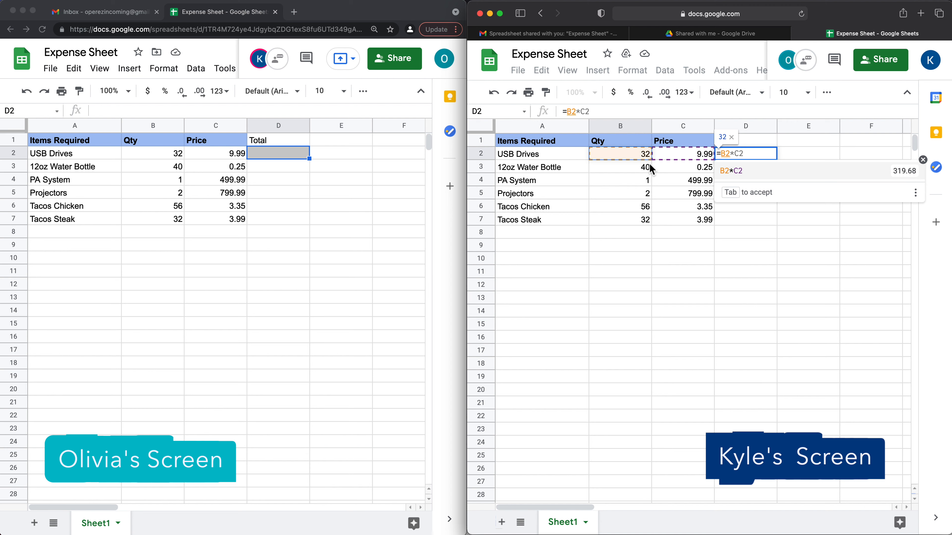
pyautogui.write('*')
pyautogui.click(688, 154)
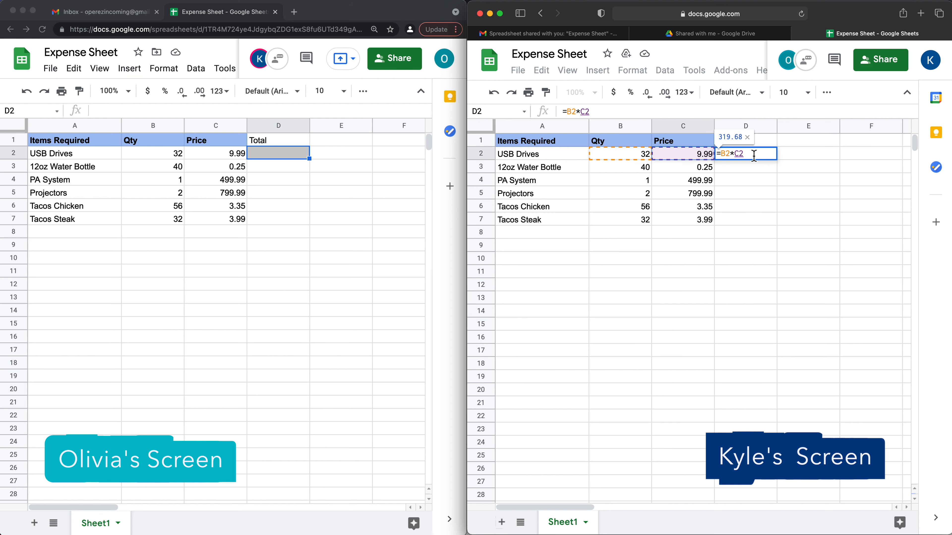
pyautogui.press('Return')
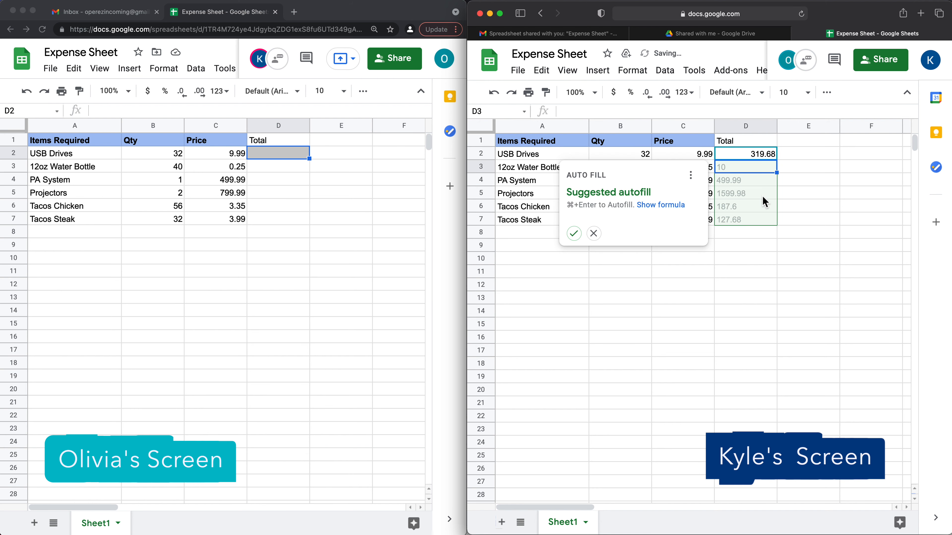
pyautogui.click(575, 236)
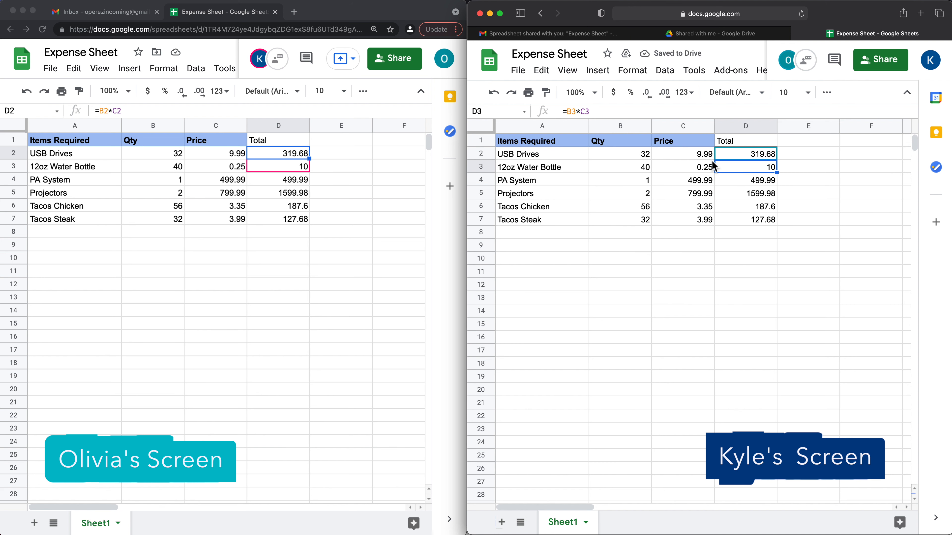
# - Format the prices and totals in C2:D7 as dollar currency
pyautogui.moveTo(688, 155); pyautogui.dragTo(769, 219)
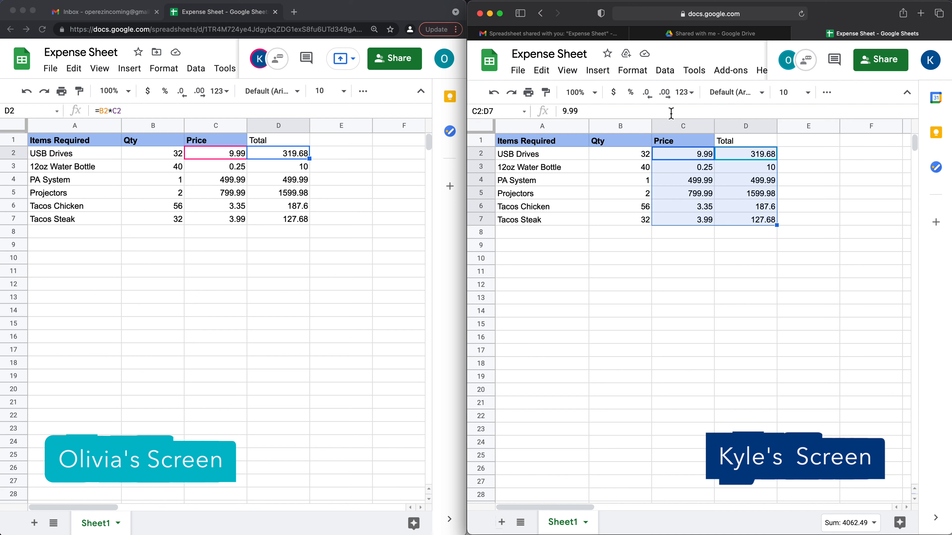
pyautogui.click(619, 98)
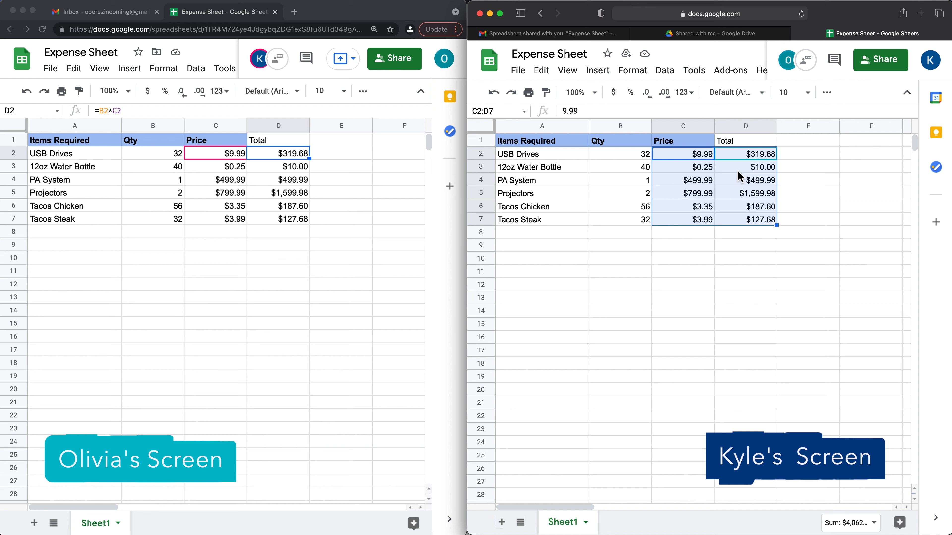
pyautogui.click(204, 143)
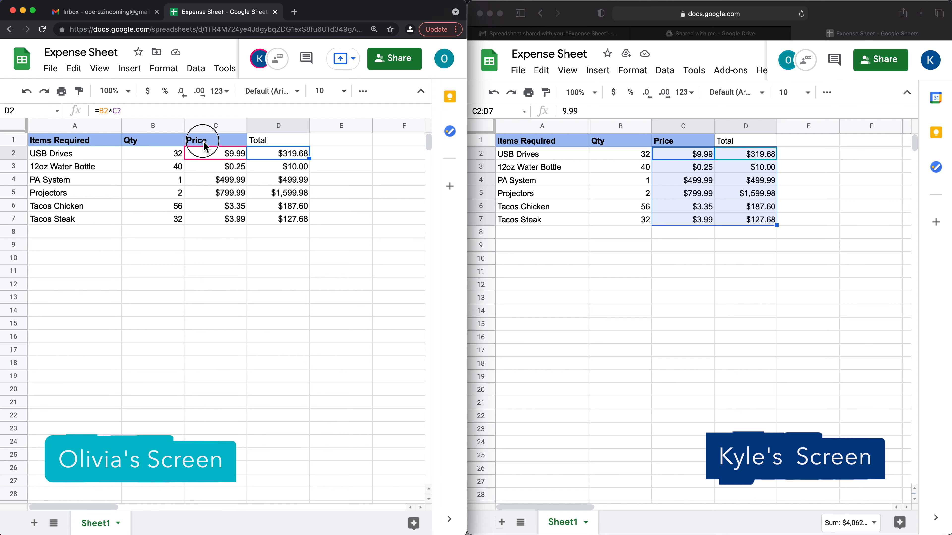
# - Copy the bold blue header formatting onto the Total heading in D1 with Paint format
pyautogui.click(204, 143)
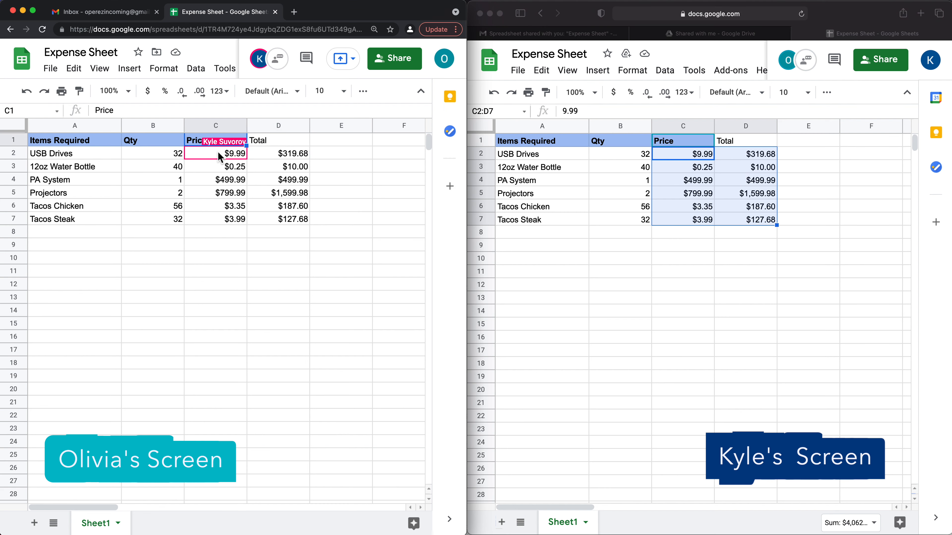
pyautogui.click(131, 141)
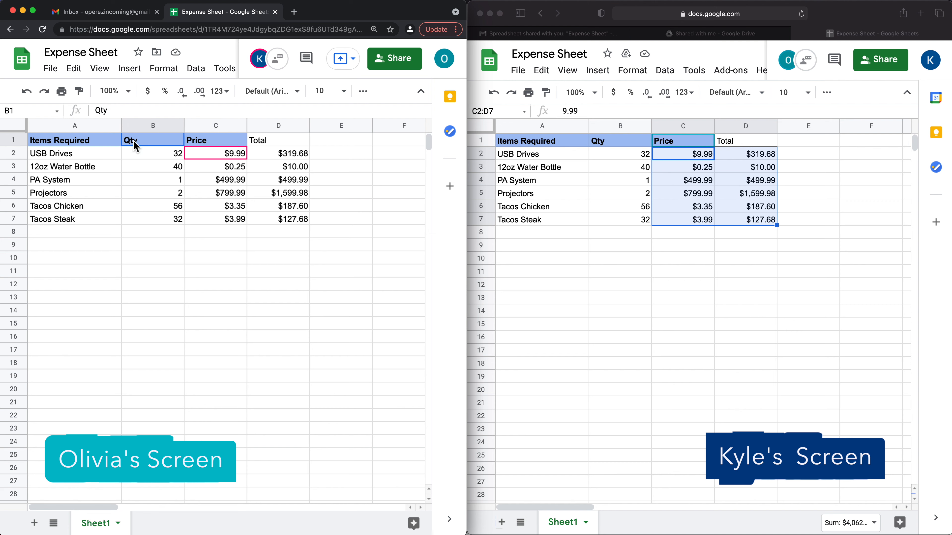
pyautogui.click(78, 93)
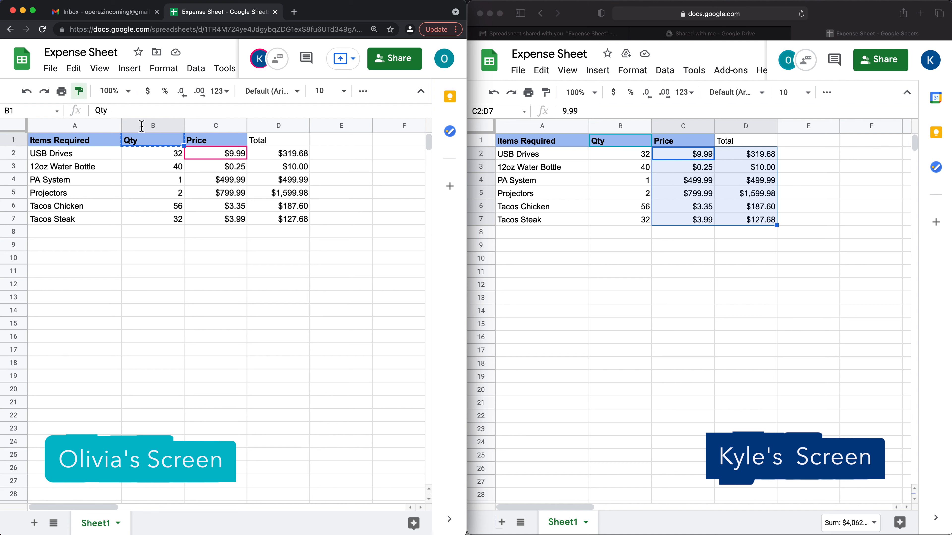
pyautogui.click(270, 139)
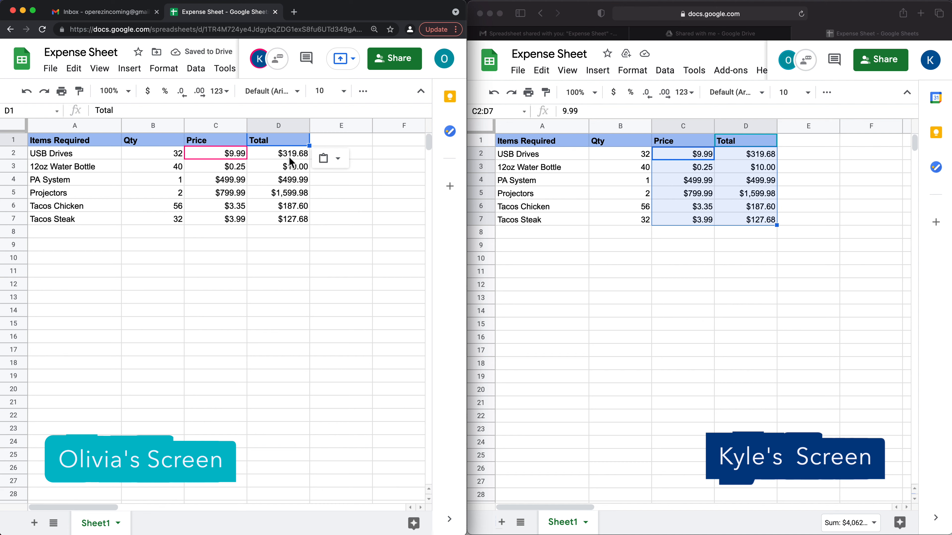
pyautogui.click(218, 244)
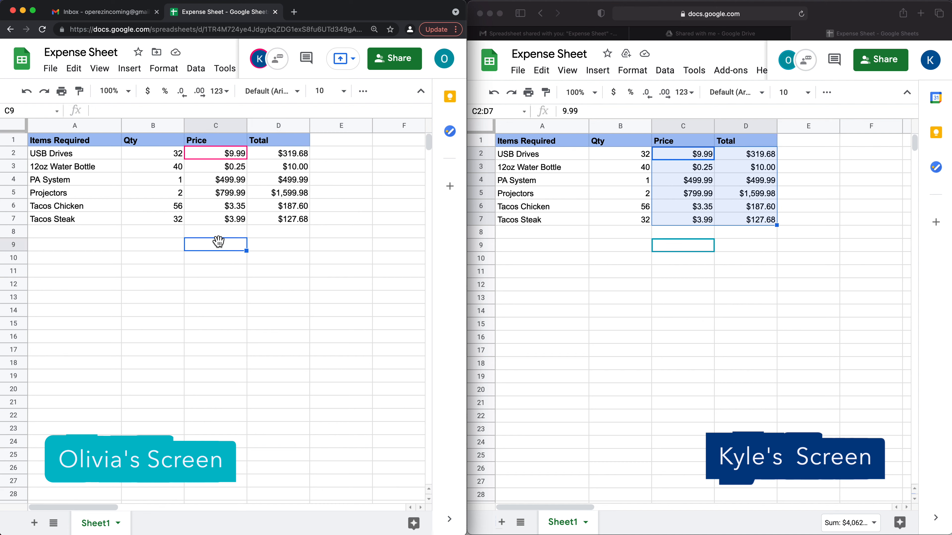
# - Type the label Total in C10 and select D10 beside it
pyautogui.press('Down')
pyautogui.write('T')
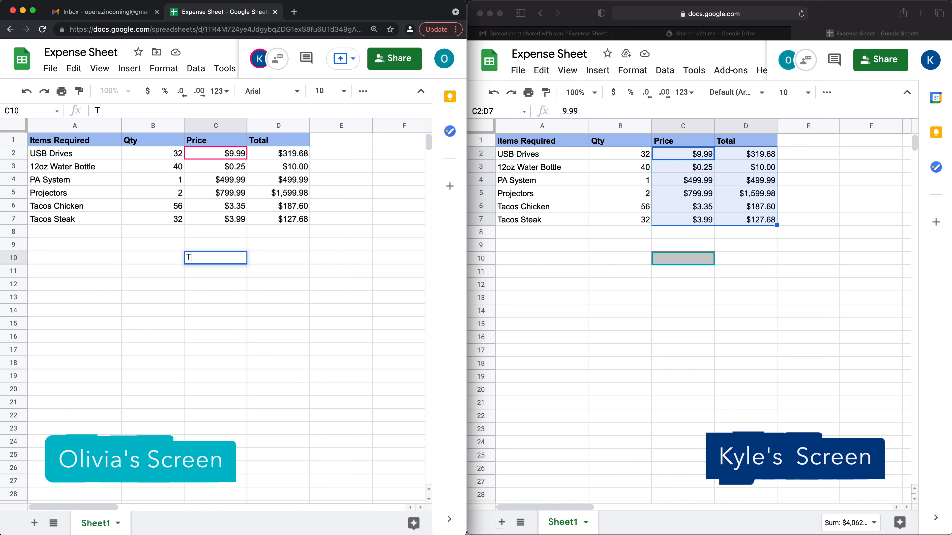
pyautogui.write('otal')
pyautogui.press('Return')
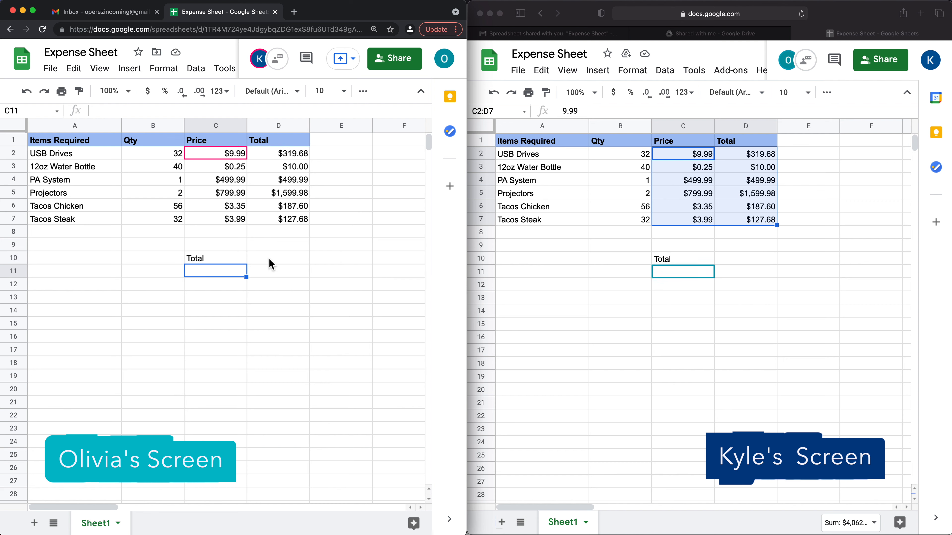
pyautogui.click(279, 259)
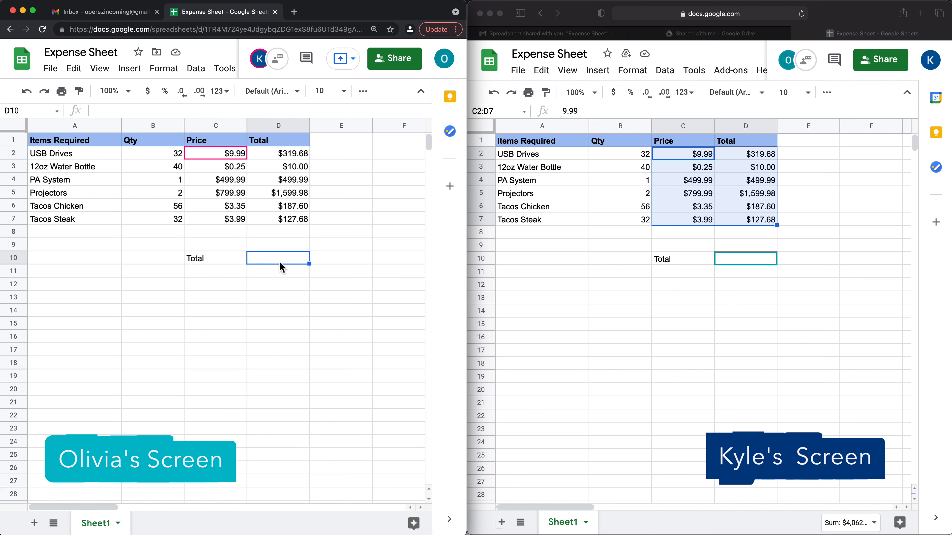
pyautogui.rightClick(263, 258)
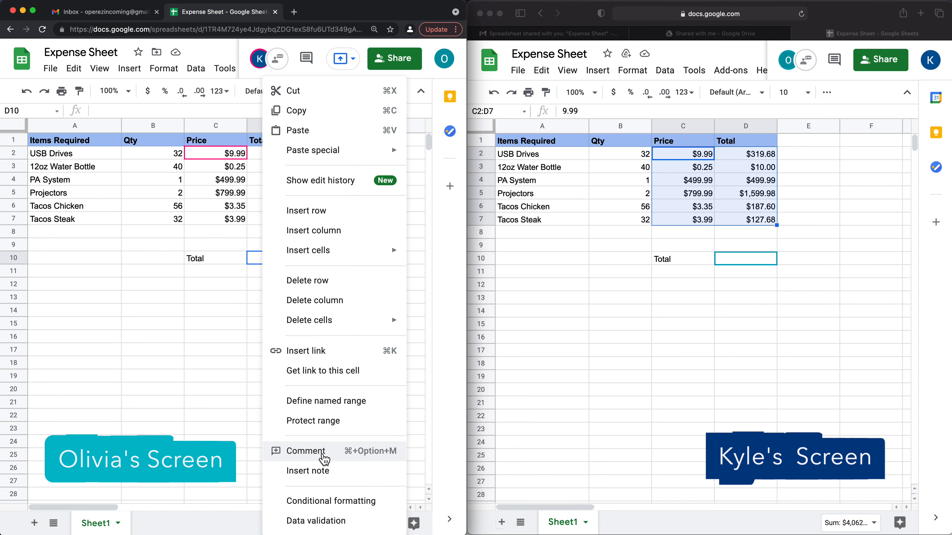
pyautogui.click(322, 459)
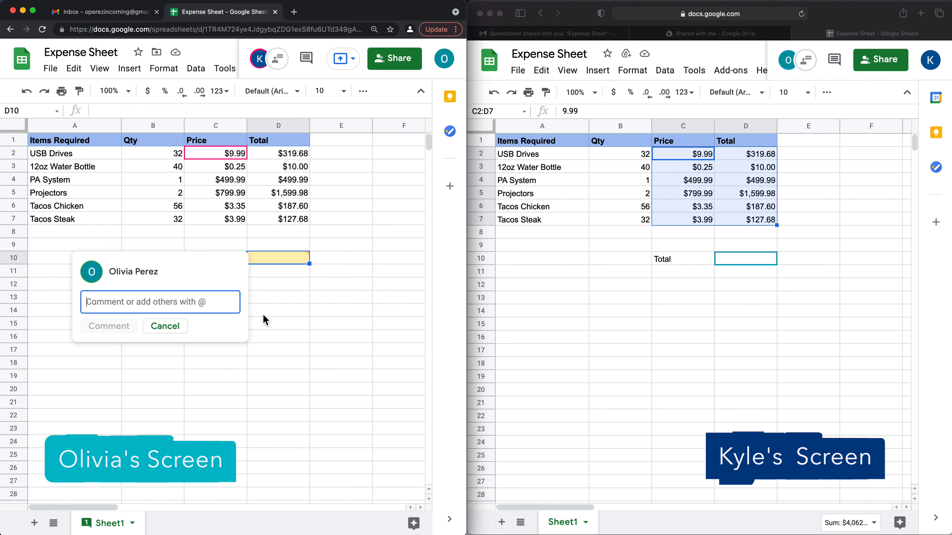
pyautogui.write('@')
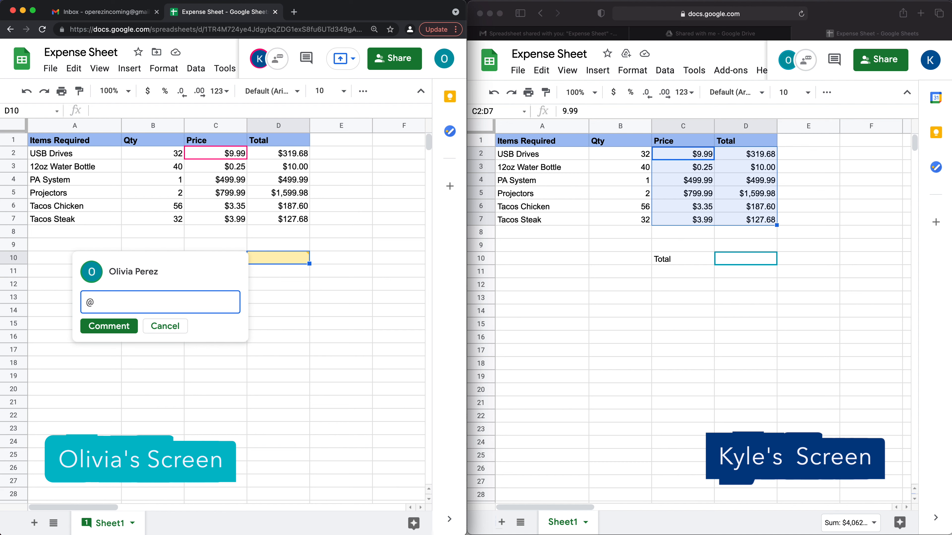
pyautogui.write('su')
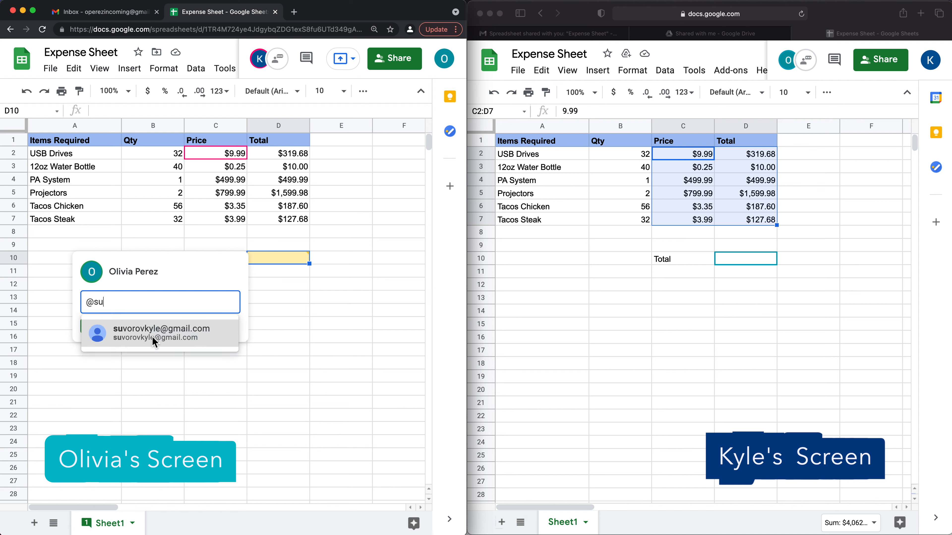
pyautogui.click(157, 333)
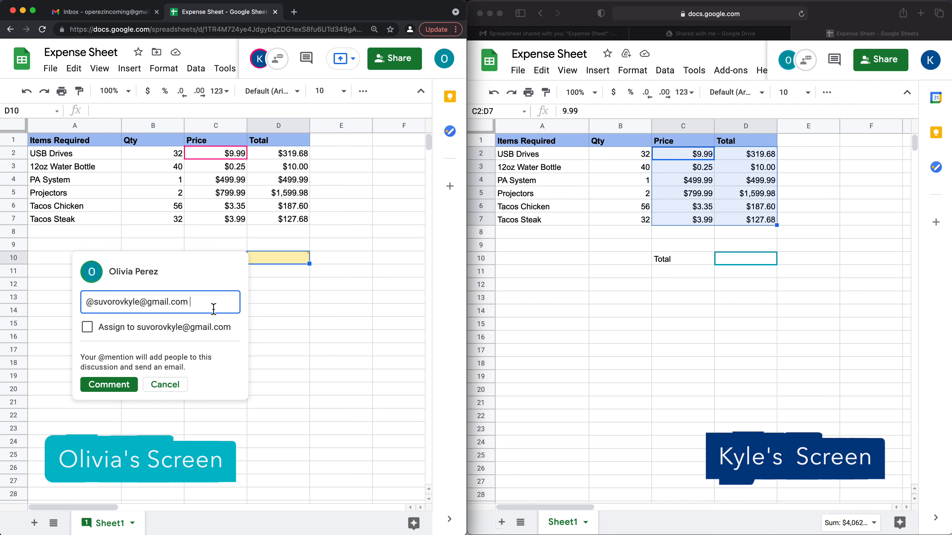
pyautogui.click(139, 330)
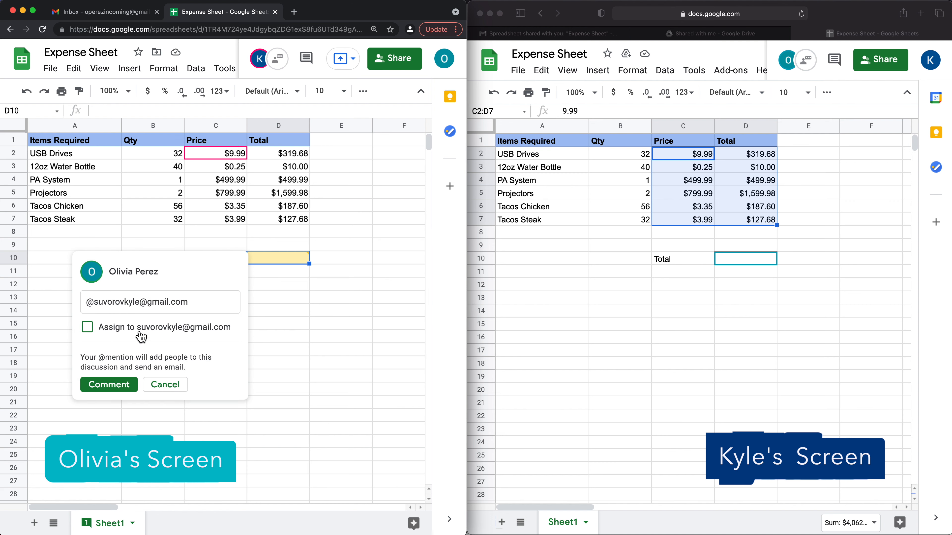
pyautogui.click(204, 300)
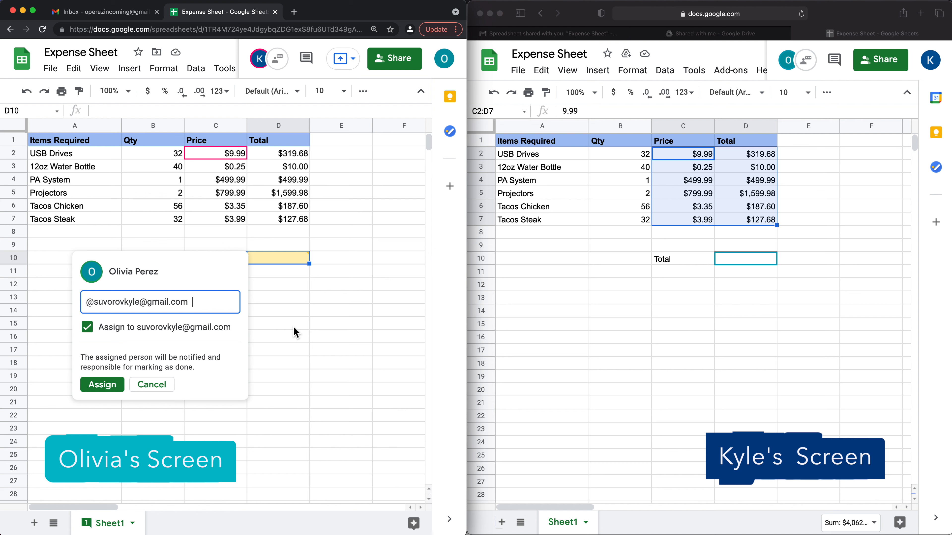
pyautogui.write('Can you please add the')
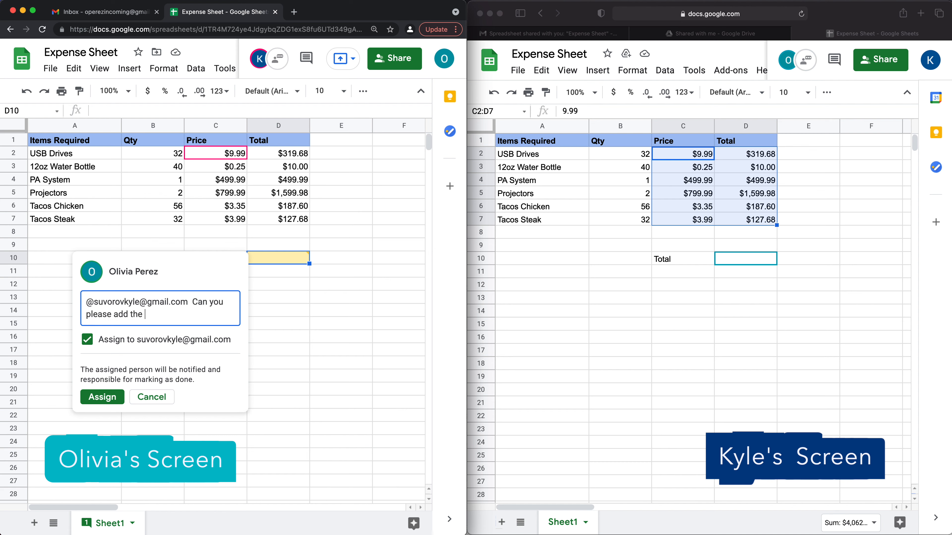
pyautogui.write(' total here.')
pyautogui.click(107, 398)
pyautogui.click(294, 311)
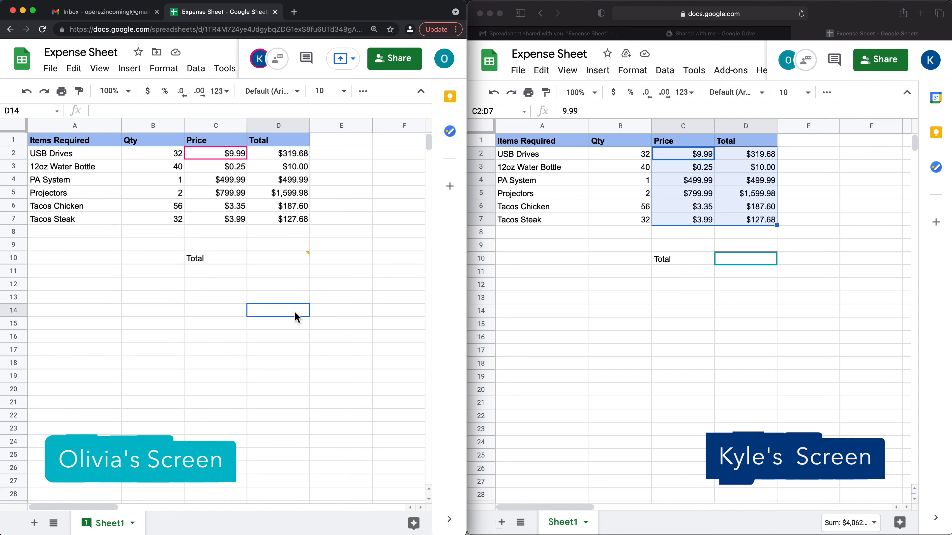
pyautogui.click(300, 262)
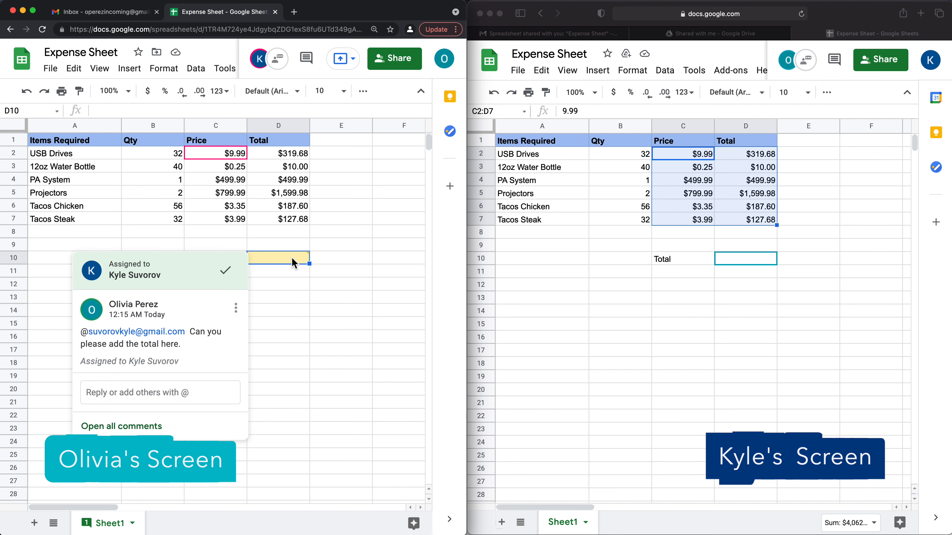
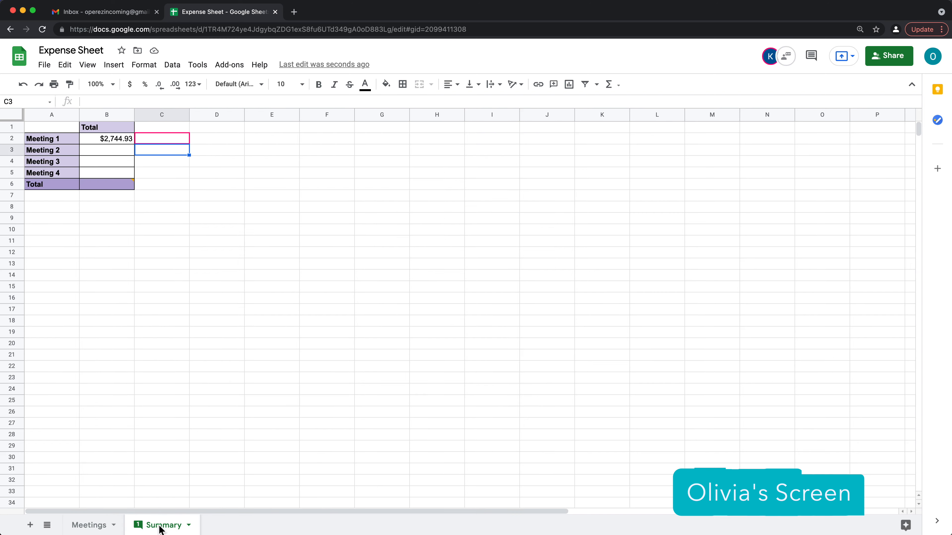
# - Switch to the Summary sheet to see the Total cell's assigned comment thread
pyautogui.click(118, 184)
# - Reply 'Done. Sorry about that.' in the Total cell's comment thread
pyautogui.click(183, 388)
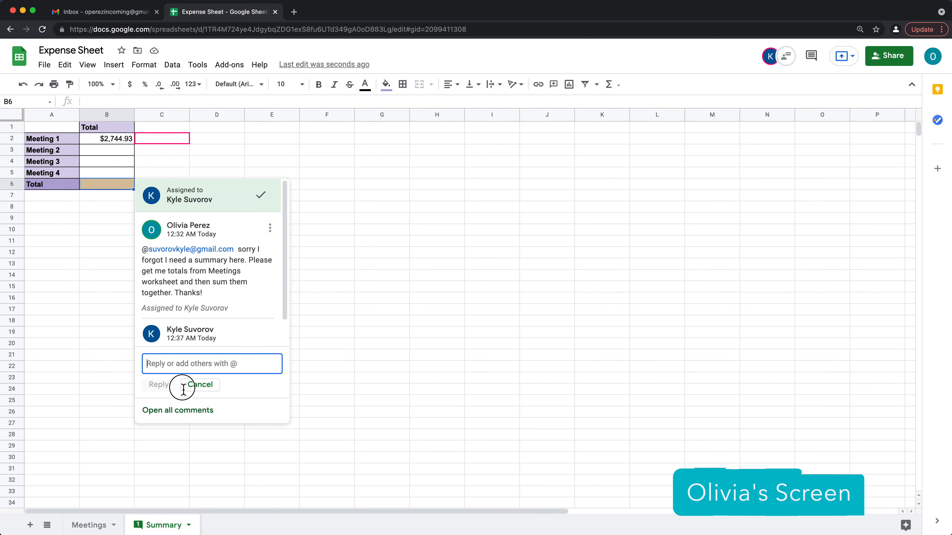
pyautogui.write('Done. Sor')
pyautogui.press('Tab')
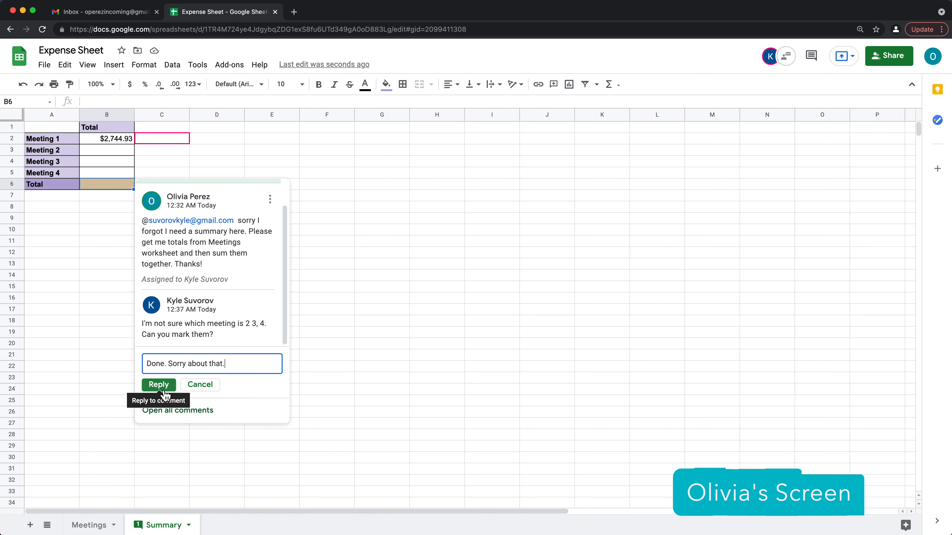
pyautogui.click(159, 384)
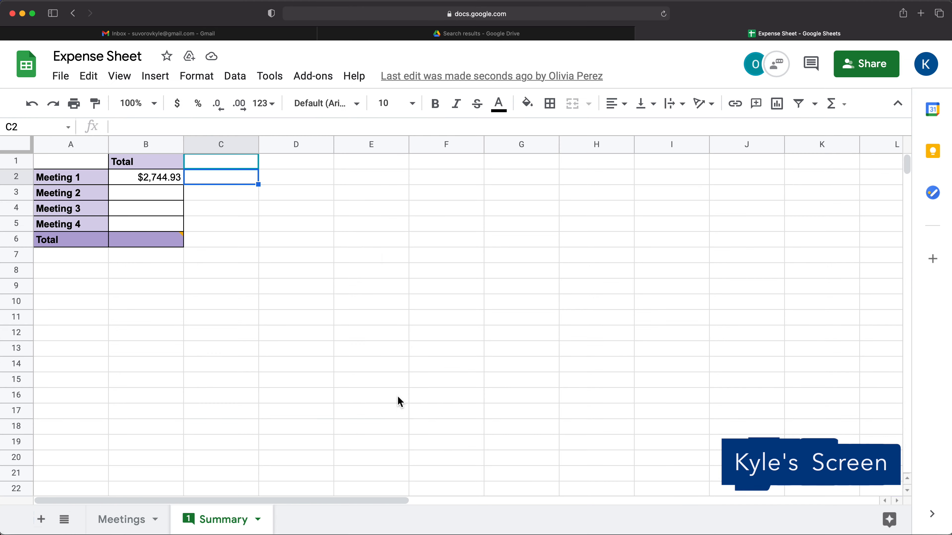
# - Show the full comments list beside the sheet, then select cell B3
pyautogui.click(148, 240)
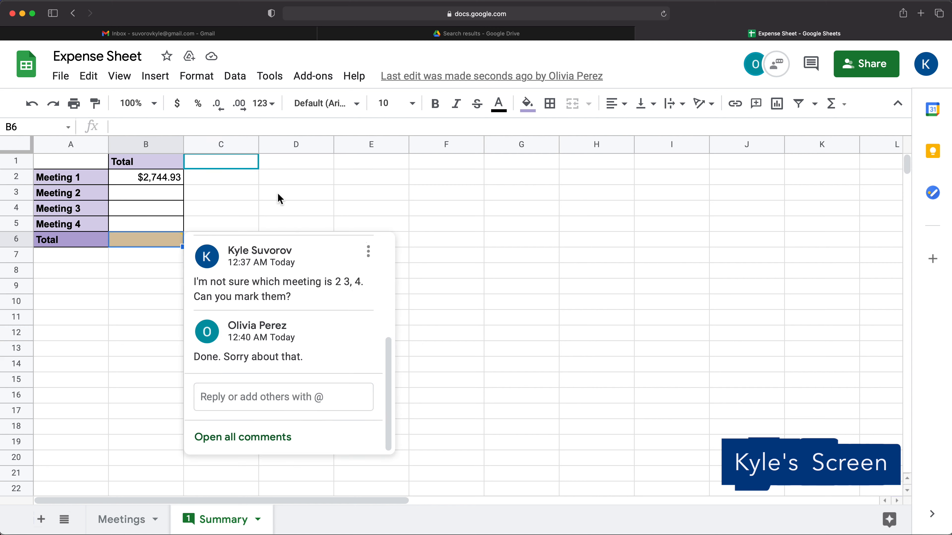
pyautogui.click(813, 64)
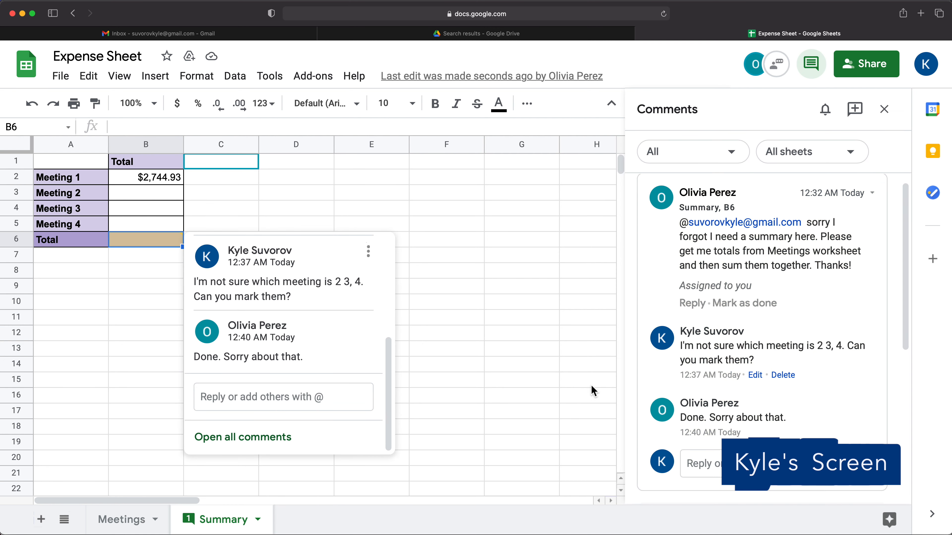
pyautogui.click(194, 191)
pyautogui.click(139, 195)
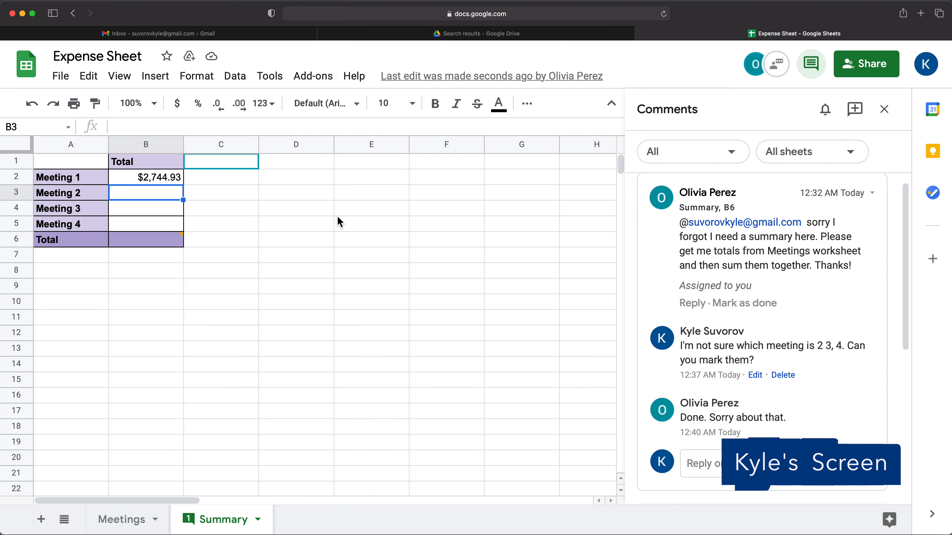
# - Link B3 to Meetings!I11 ($303.39) and B4 to Meetings!D26 ($257.16)
pyautogui.write('=')
pyautogui.click(133, 519)
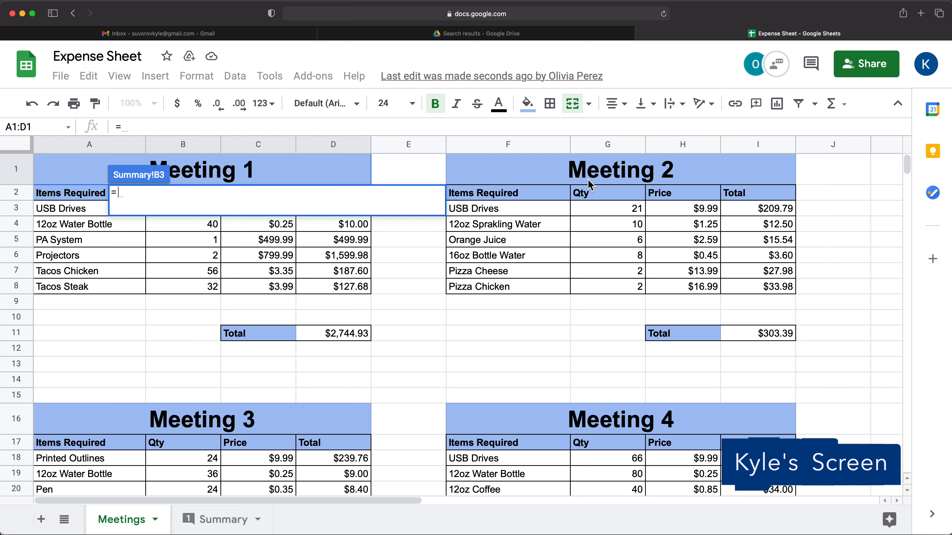
pyautogui.click(785, 341)
pyautogui.press('Return')
pyautogui.click(170, 212)
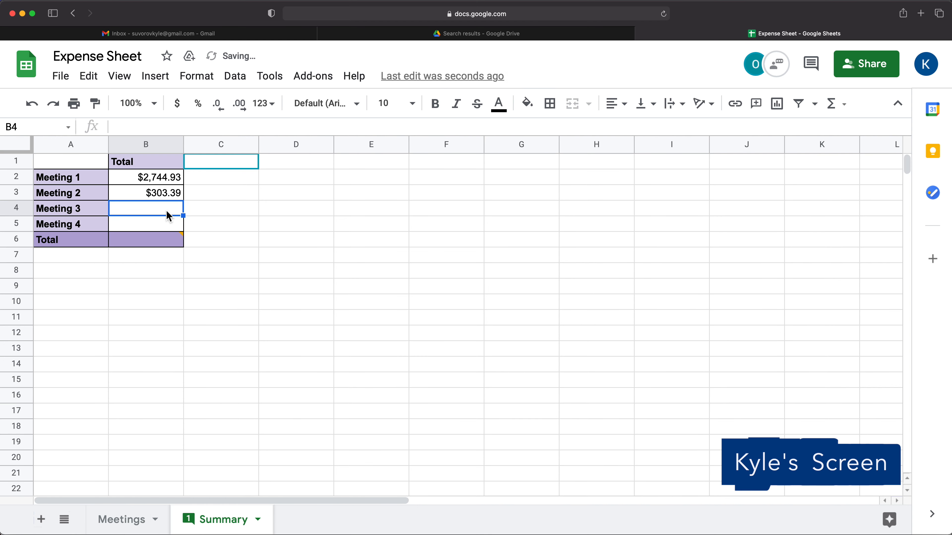
pyautogui.write('=')
pyautogui.click(154, 523)
pyautogui.scroll(-6, 300, 417)
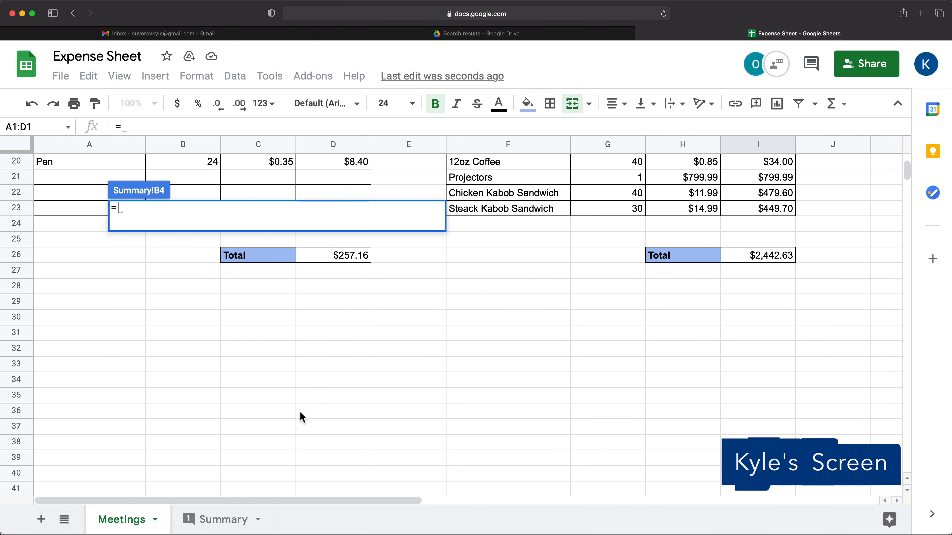
pyautogui.scroll(1, 323, 375)
pyautogui.click(339, 335)
pyautogui.press('Return')
# - Link B5 to Meetings!I26 ($2,442.63) and total B6 with =SUM(B2:B5) for $5,748.11
pyautogui.click(178, 223)
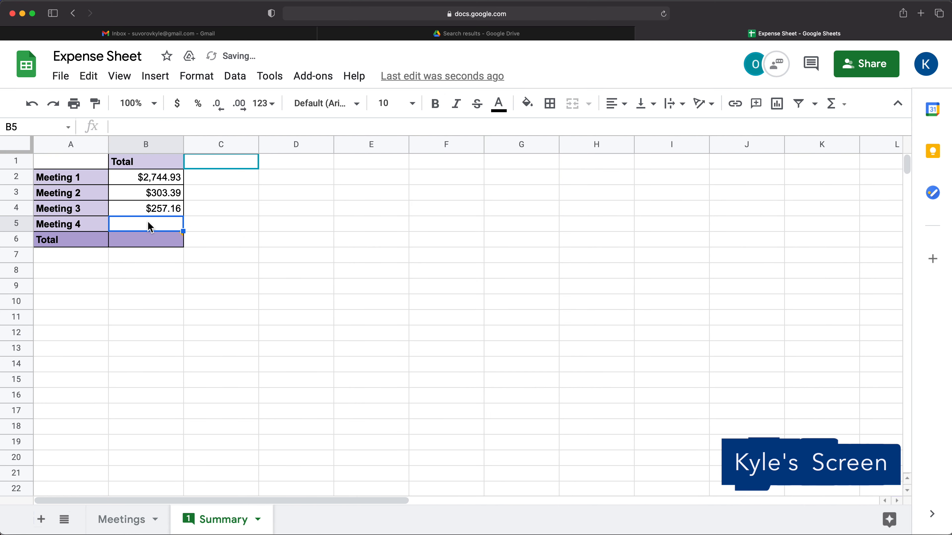
pyautogui.write('=')
pyautogui.click(118, 524)
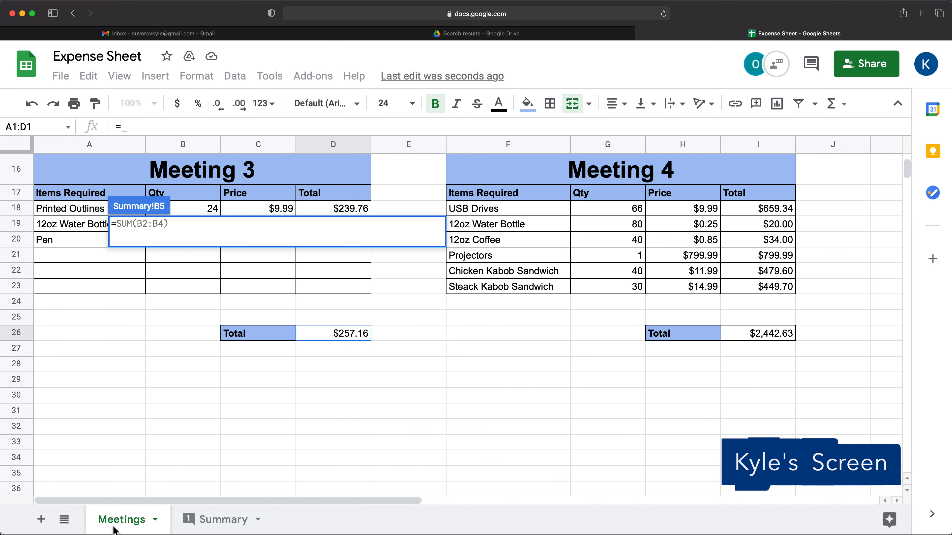
pyautogui.click(705, 335)
pyautogui.press('Return')
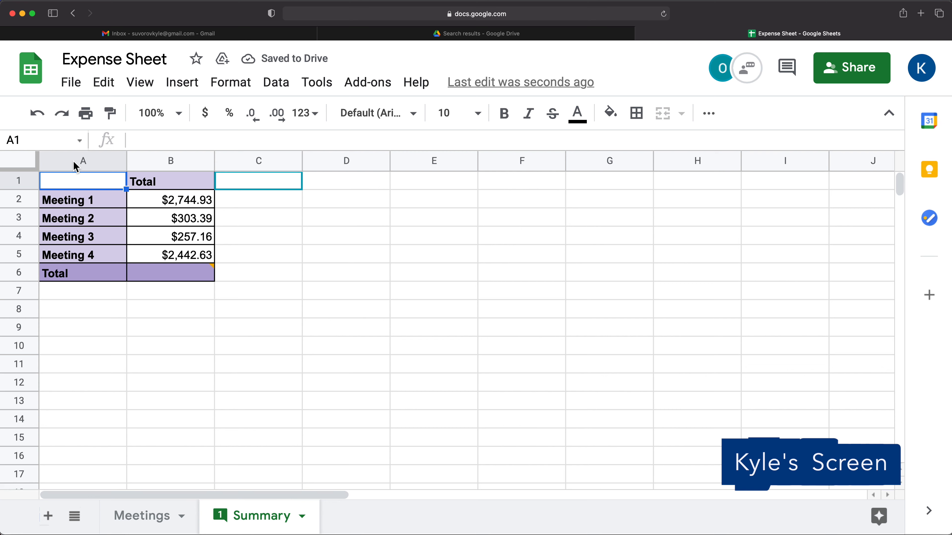
pyautogui.click(144, 243)
pyautogui.write('=')
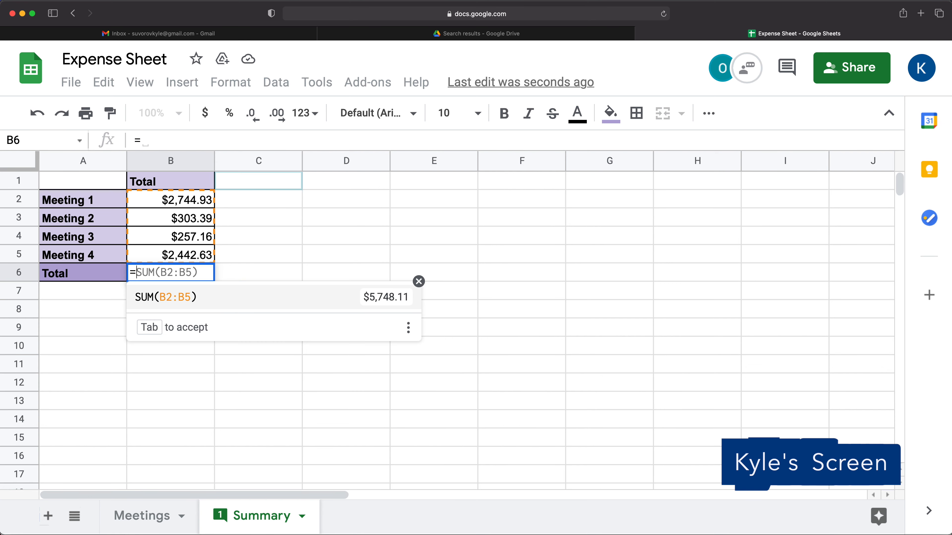
pyautogui.click(213, 302)
# - Post 'No worries. All set.' on B6's comment and mark the thread done
pyautogui.moveTo(196, 275)
pyautogui.click(289, 410)
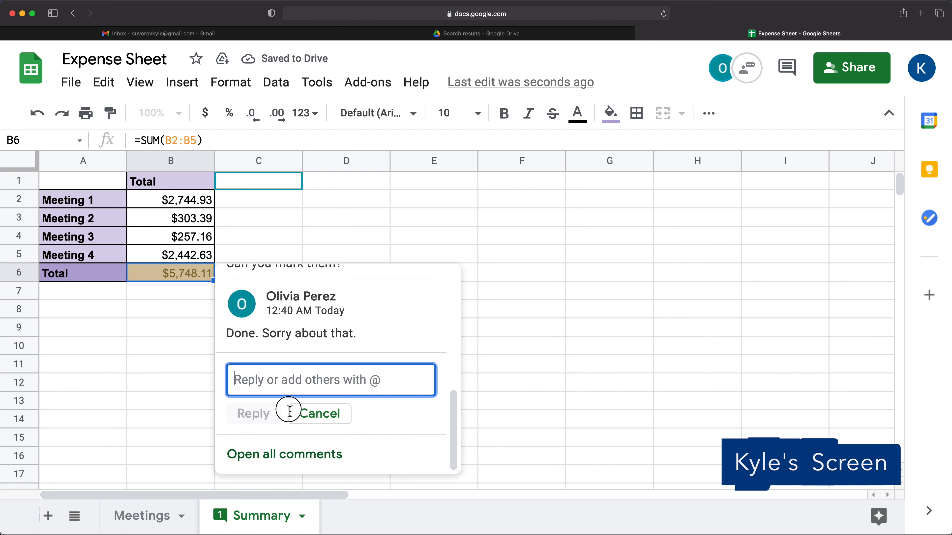
pyautogui.write('No worri')
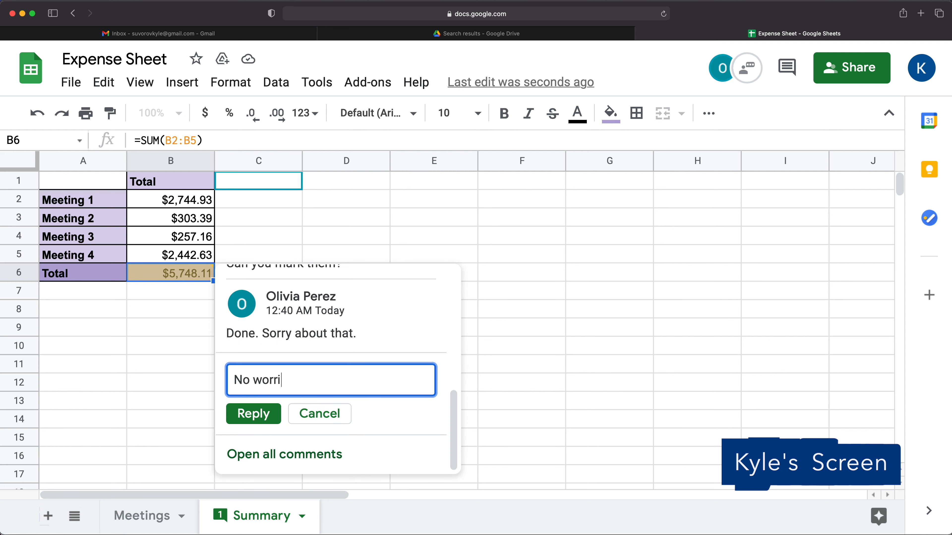
pyautogui.write('es. All set.')
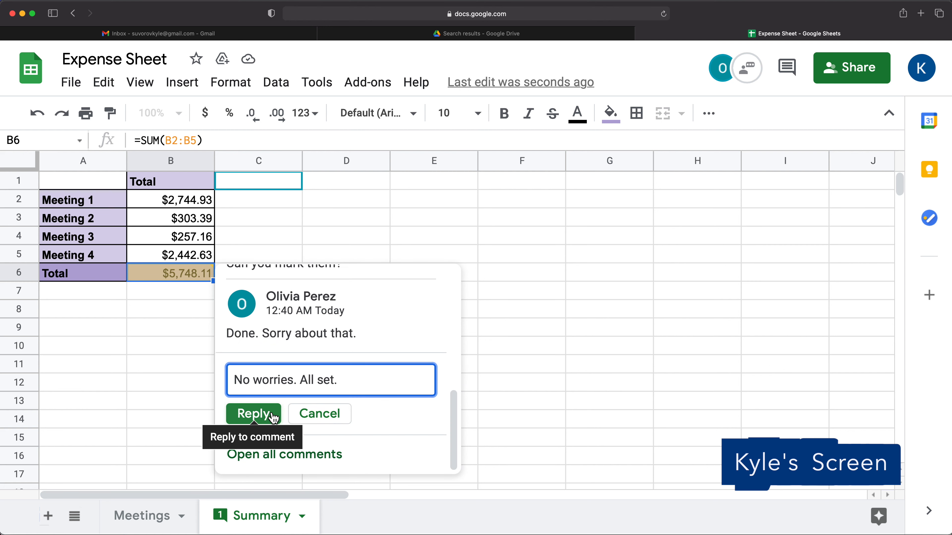
pyautogui.click(253, 413)
pyautogui.moveTo(455, 420); pyautogui.dragTo(435, 276)
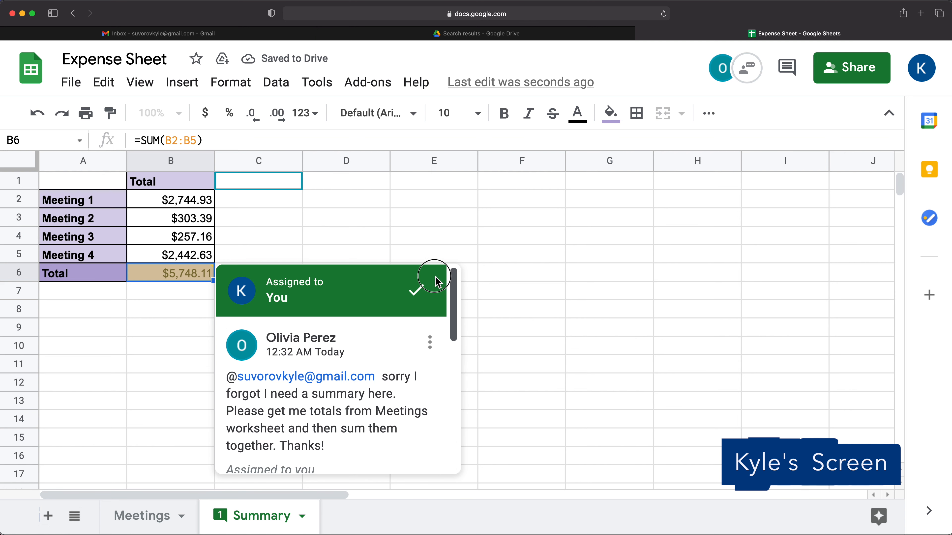
pyautogui.click(418, 293)
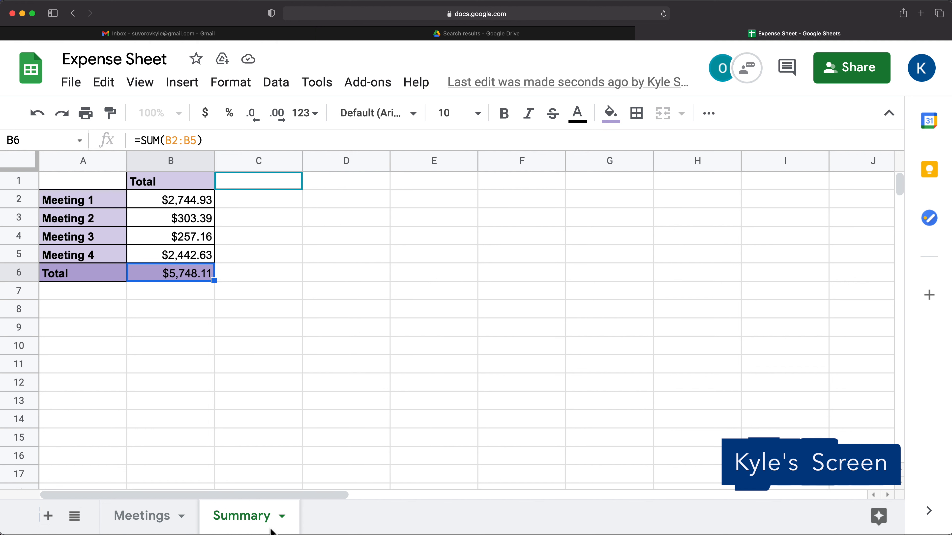
# - Search Google Drive with Follow up set to Action items only; no files match
pyautogui.moveTo(533, 37)
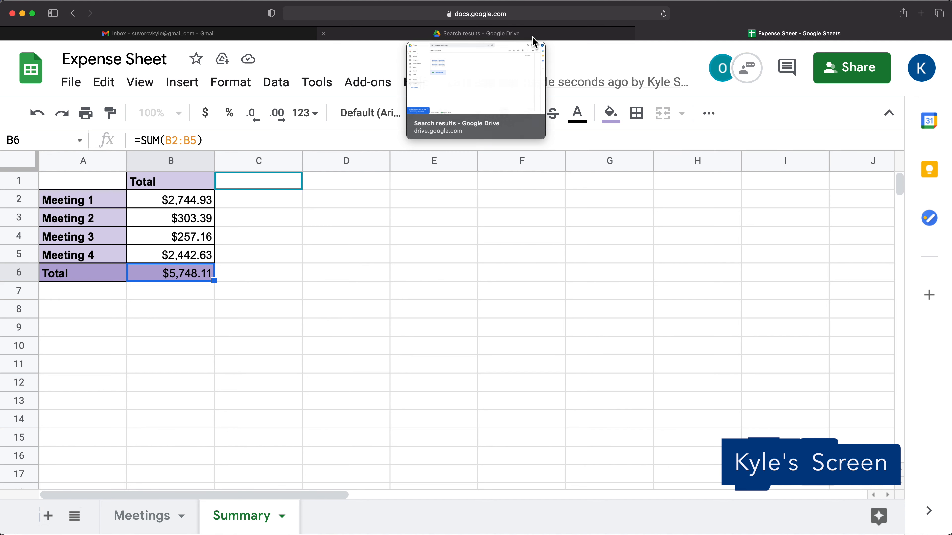
pyautogui.click(489, 36)
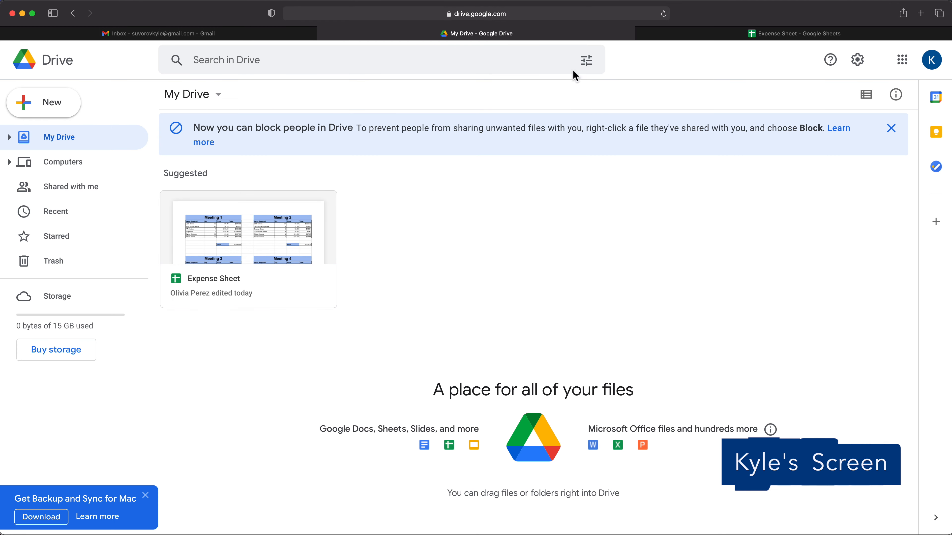
pyautogui.click(587, 64)
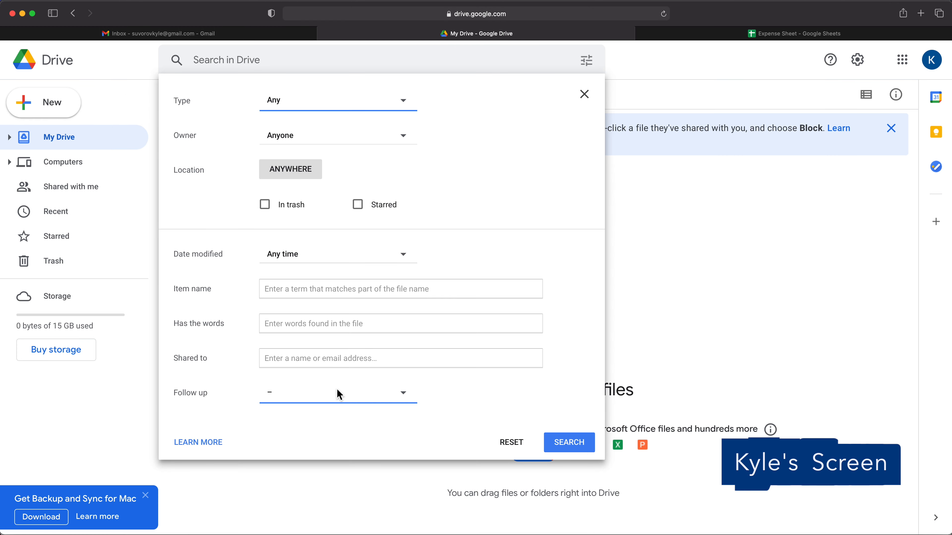
pyautogui.click(315, 390)
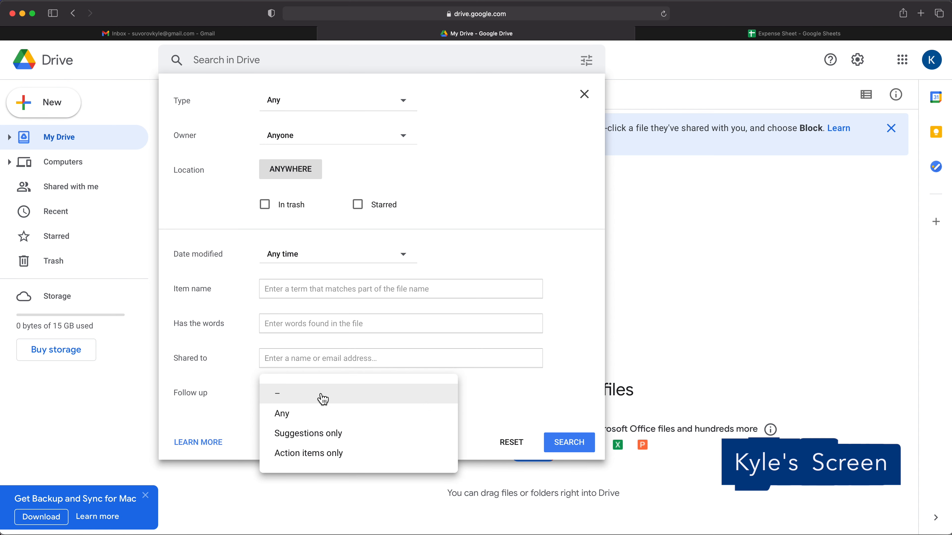
pyautogui.click(339, 455)
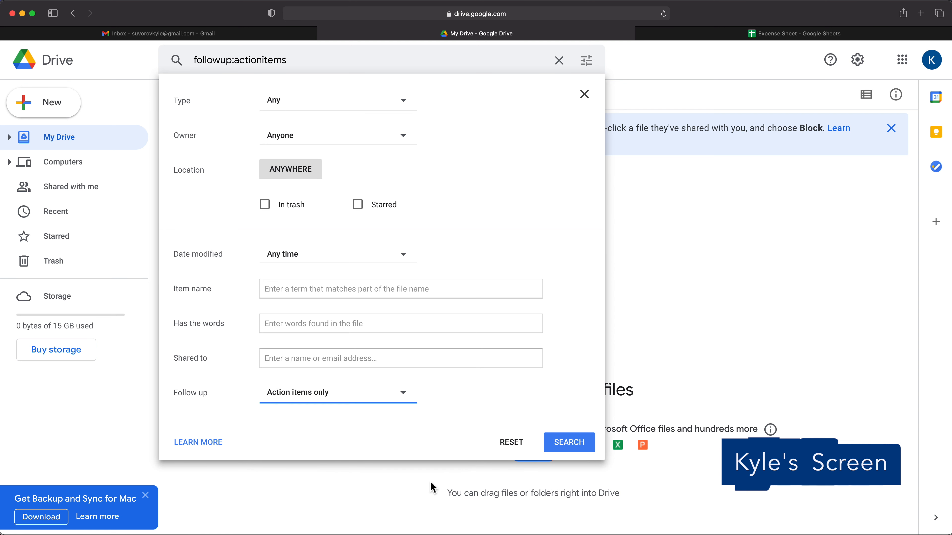
pyautogui.click(574, 448)
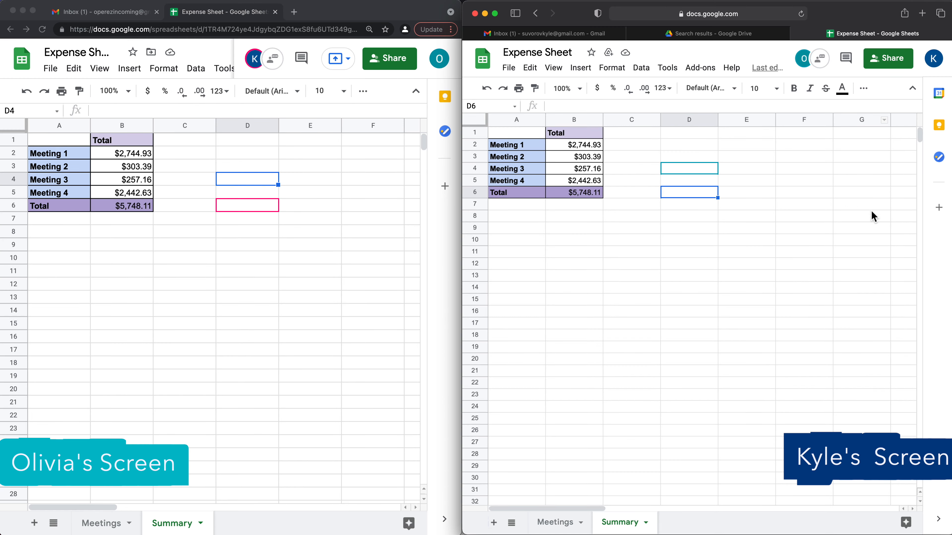
# - In the other user's window, overwrite Meeting 3's amount in B4 with 'd'
pyautogui.click(235, 275)
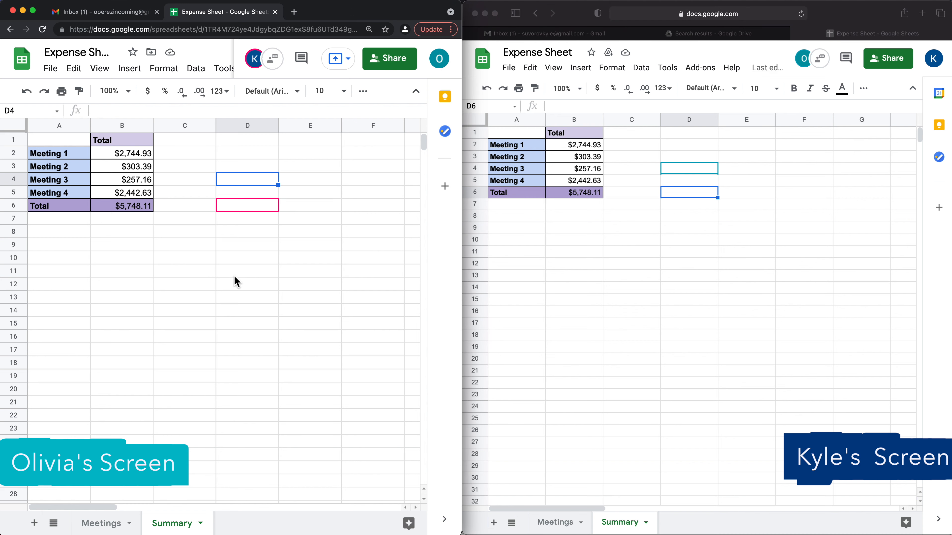
pyautogui.click(160, 180)
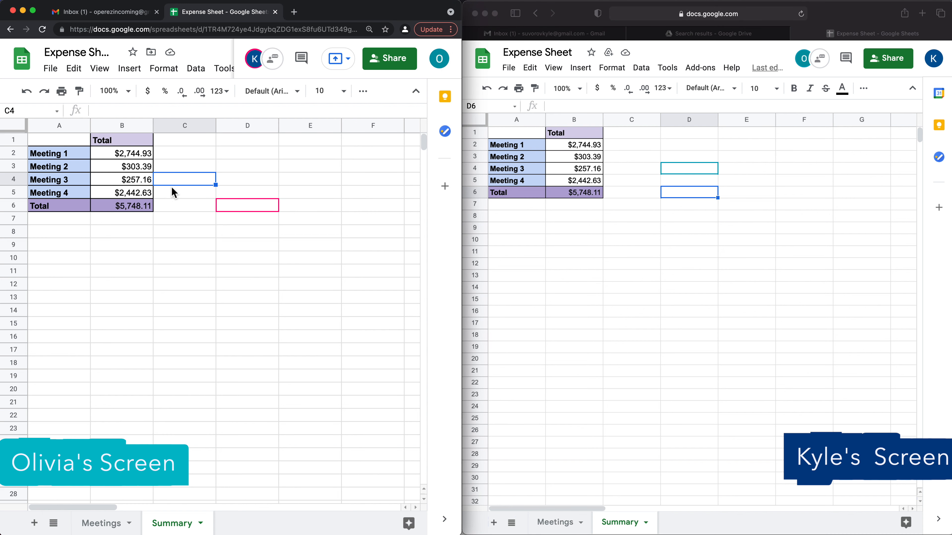
pyautogui.click(158, 157)
pyautogui.click(136, 169)
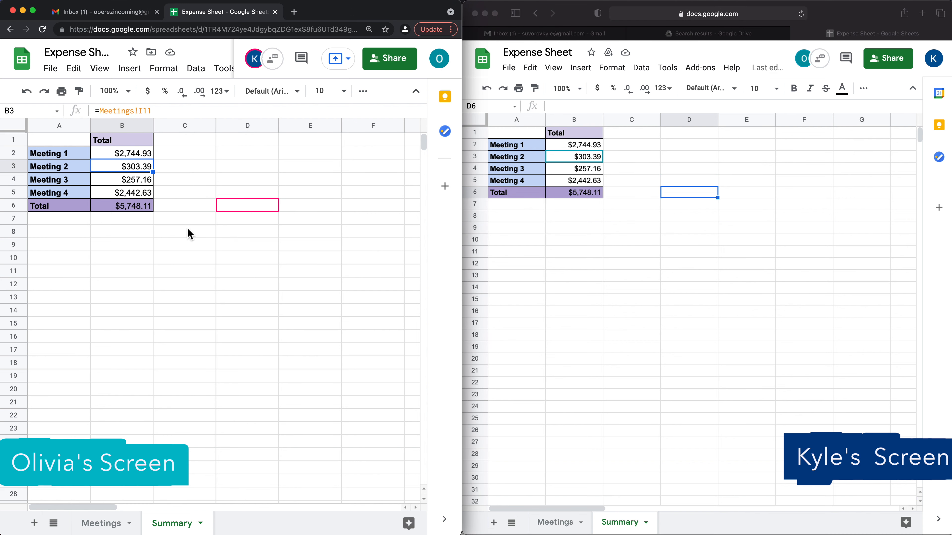
pyautogui.press('Down')
pyautogui.press('Down')
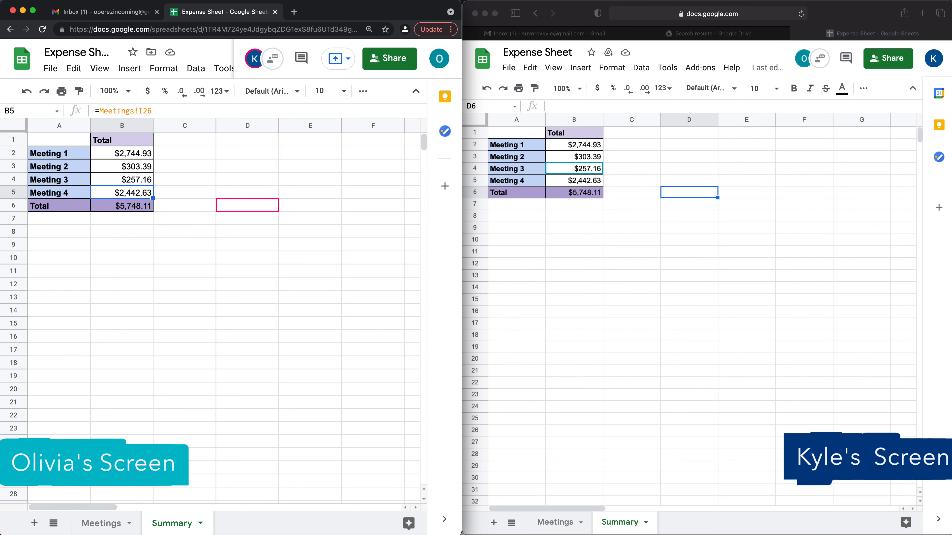
pyautogui.press('Up')
pyautogui.press('Up')
pyautogui.press('Down')
pyautogui.press('Down')
pyautogui.press('Up')
pyautogui.write('d')
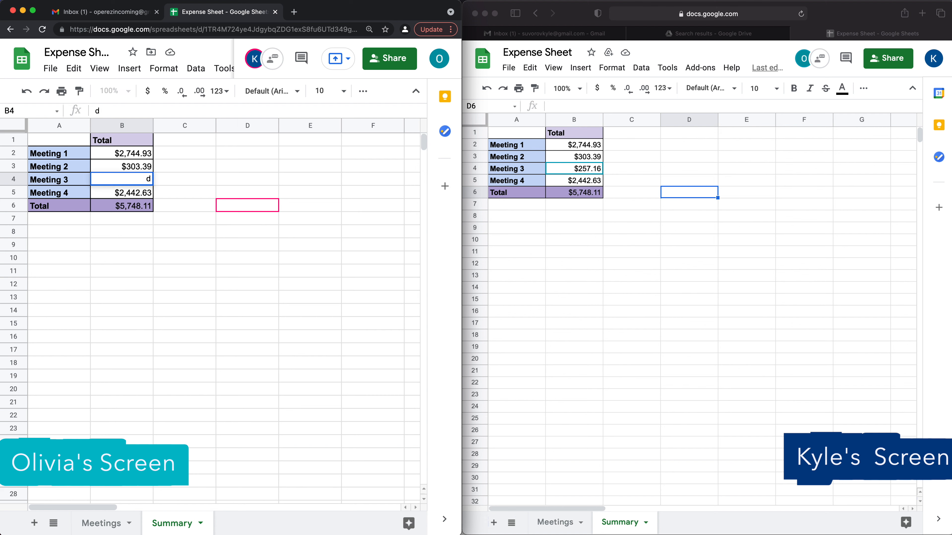
pyautogui.press('Return')
pyautogui.press('Down')
pyautogui.press('Down')
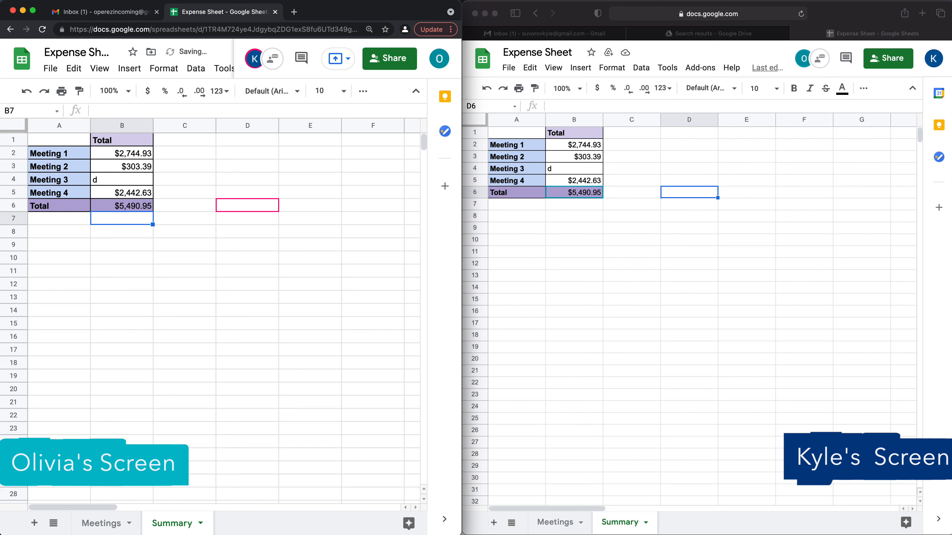
# - Restore B4 as a link to Meetings!D26 ($257.16) and select B2:B6
pyautogui.click(707, 233)
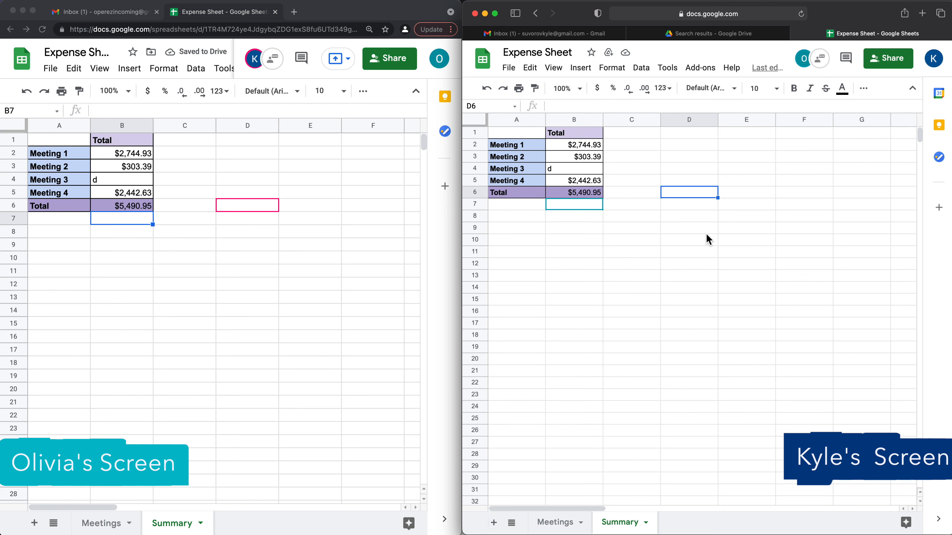
pyautogui.click(576, 170)
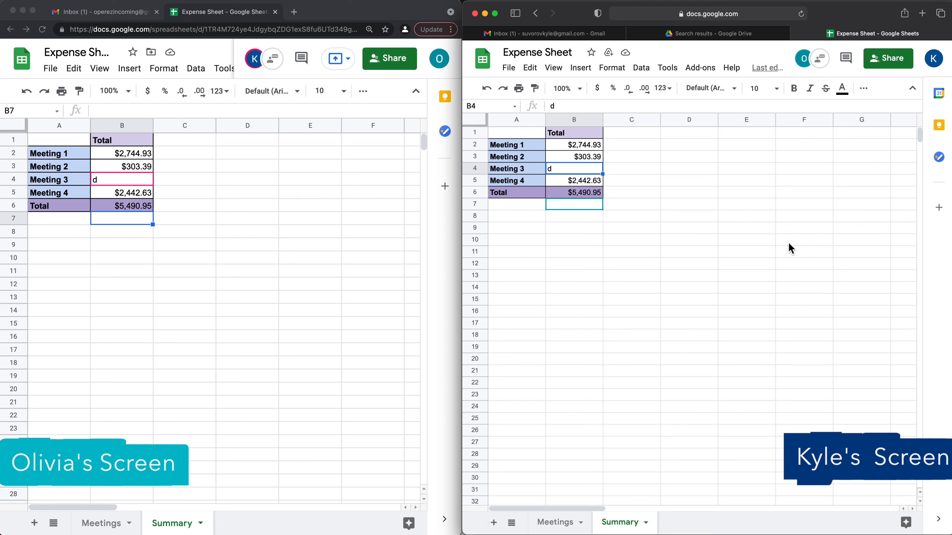
pyautogui.write('=')
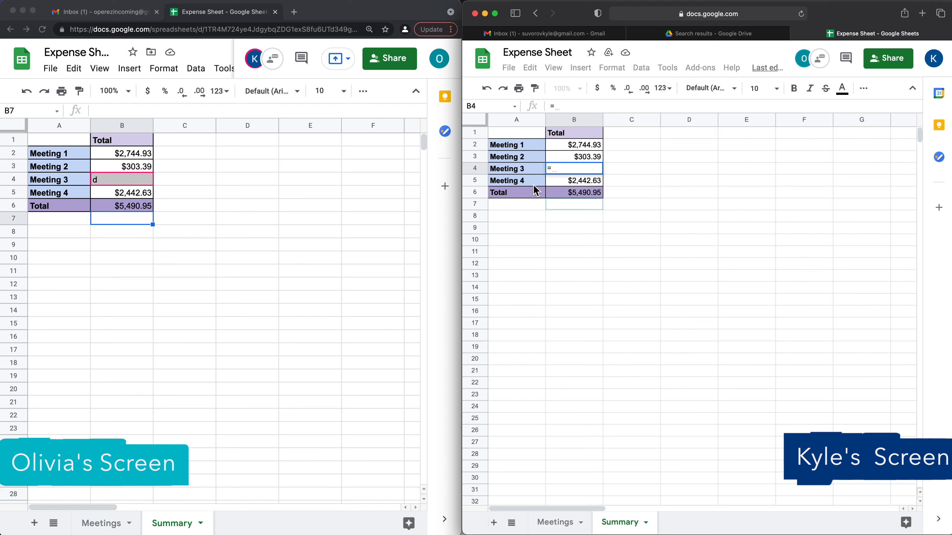
pyautogui.click(551, 523)
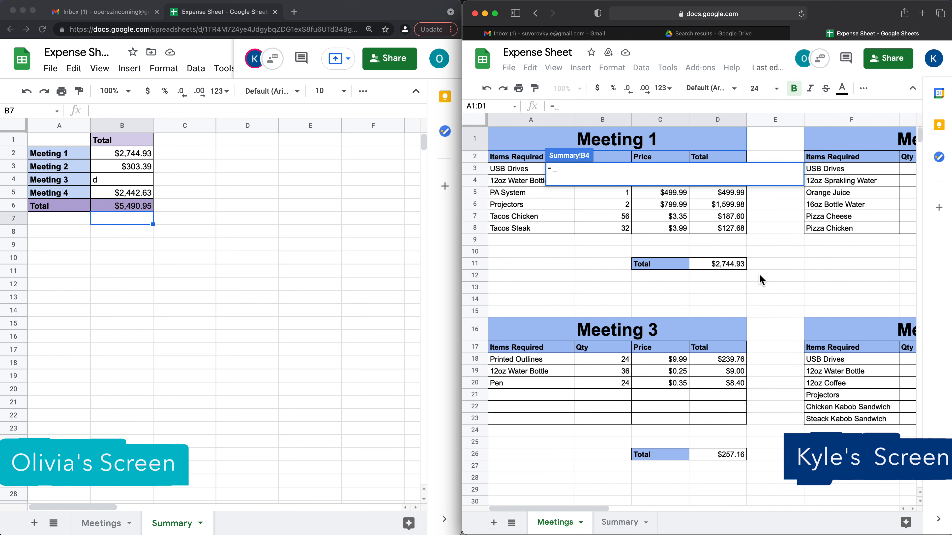
pyautogui.click(726, 455)
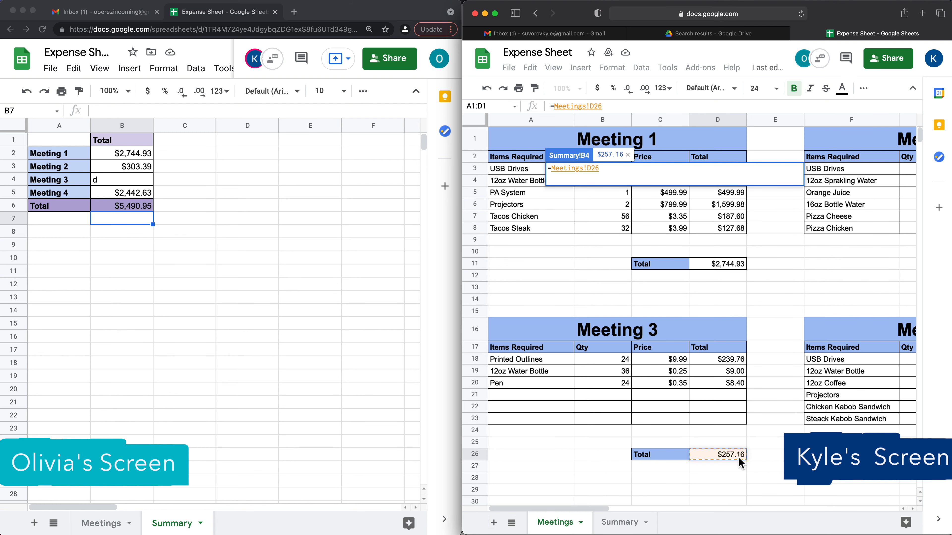
pyautogui.press('Return')
pyautogui.moveTo(574, 145); pyautogui.dragTo(578, 195)
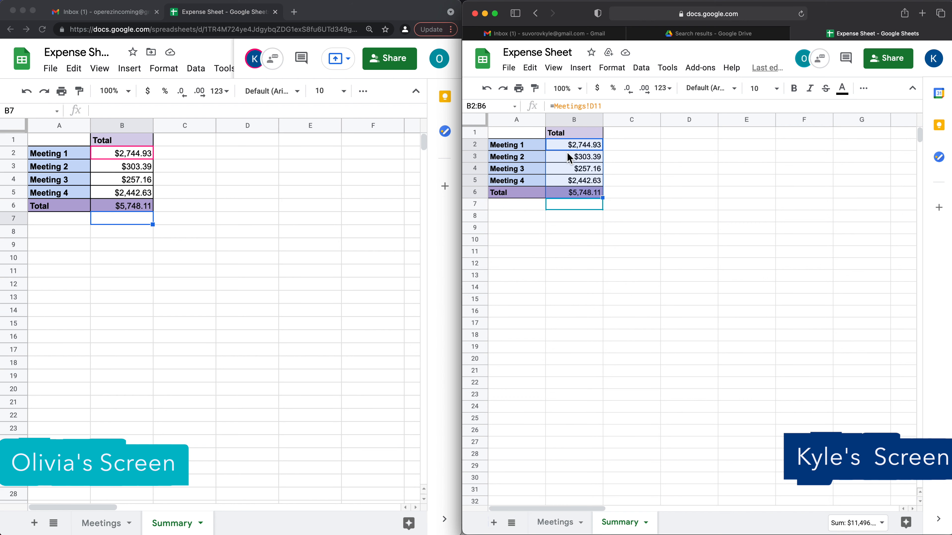
# - Protect B2:B6 as range 'Formulas' set to Show a warning when editing this range
pyautogui.rightClick(577, 150)
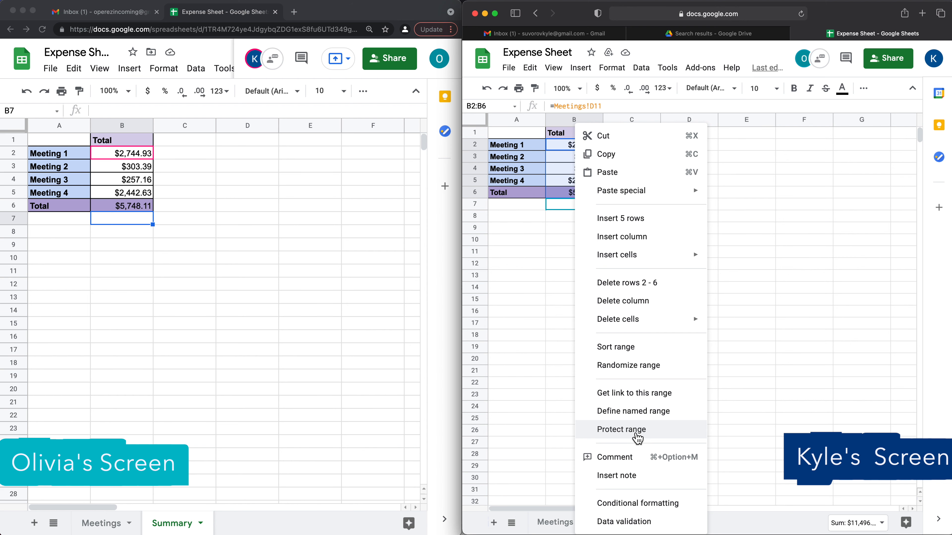
pyautogui.click(628, 437)
pyautogui.write('Formulas')
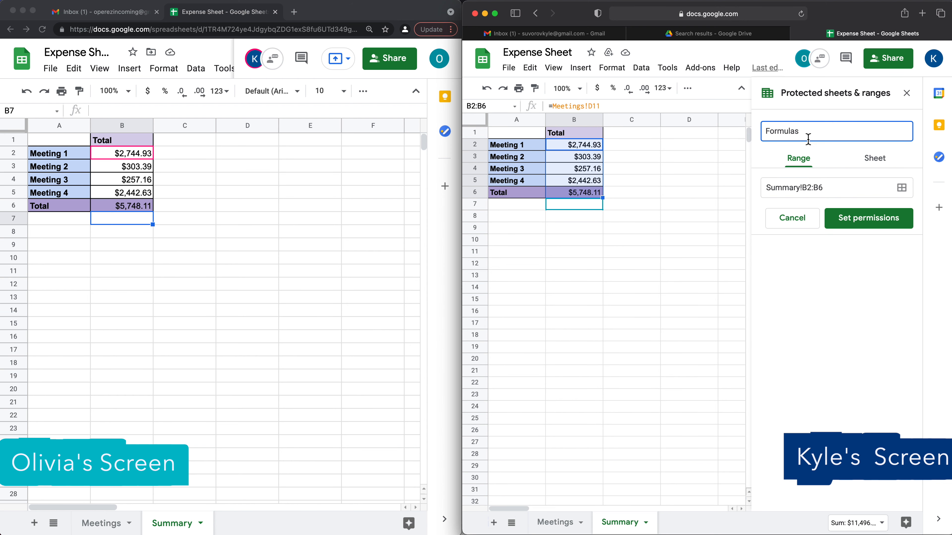
pyautogui.click(869, 218)
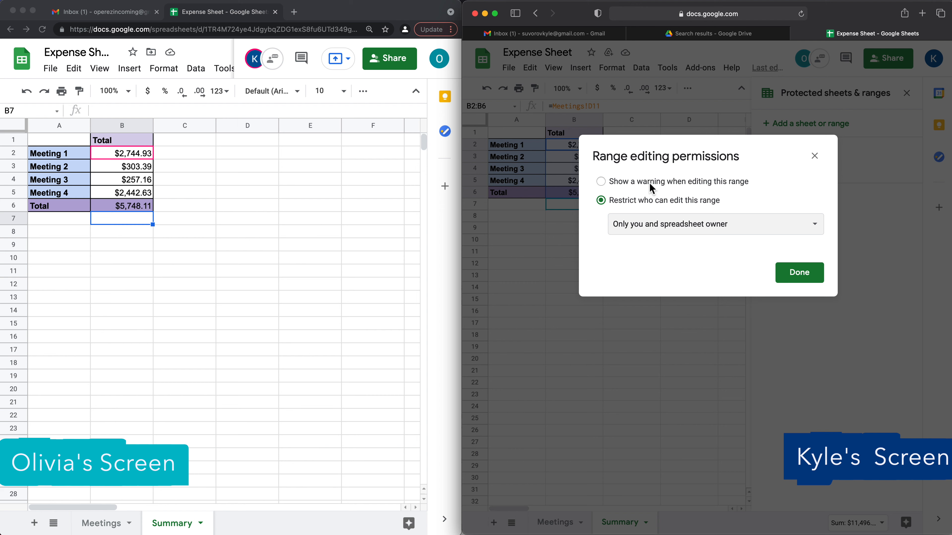
pyautogui.click(630, 182)
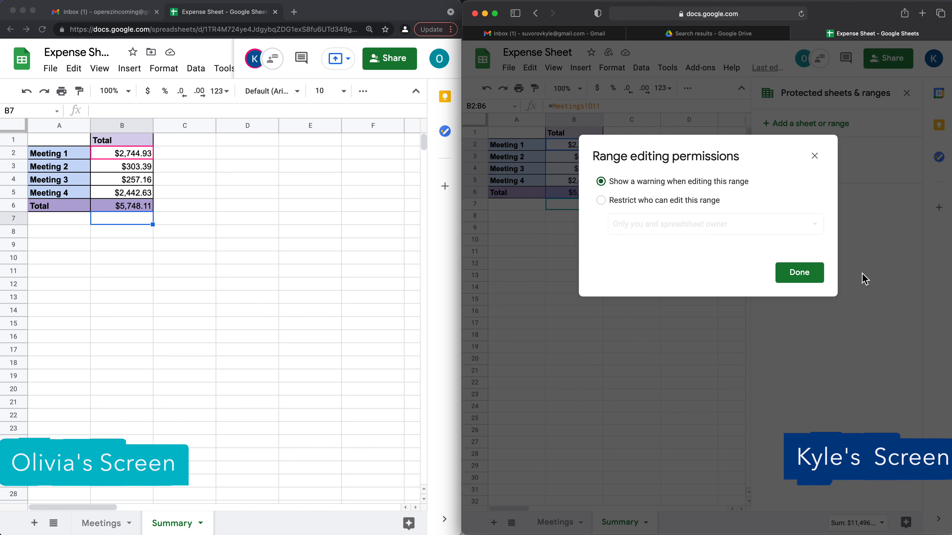
pyautogui.click(802, 277)
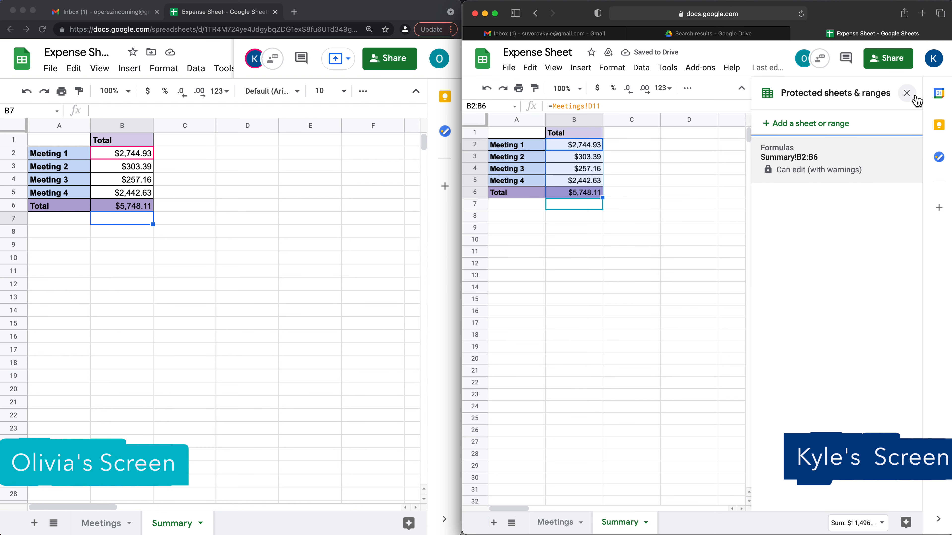
pyautogui.click(907, 94)
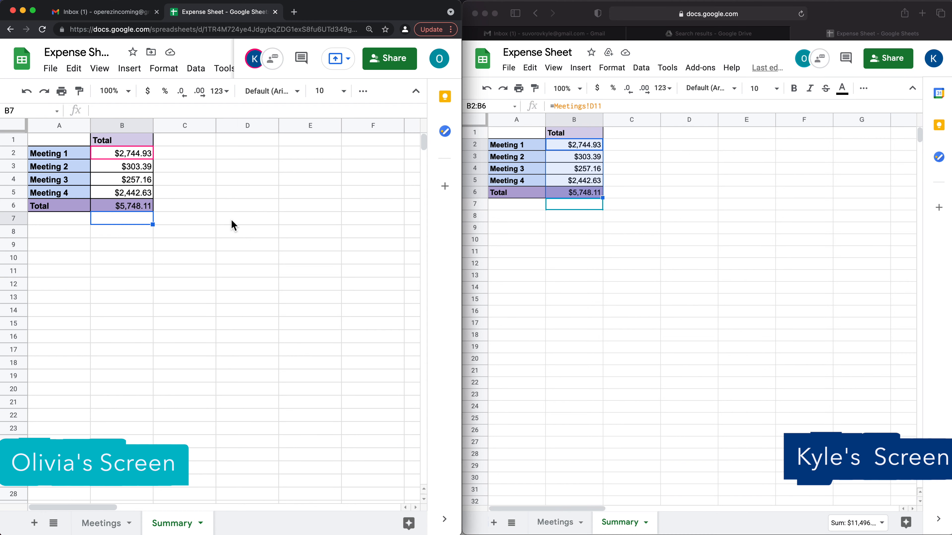
pyautogui.click(118, 181)
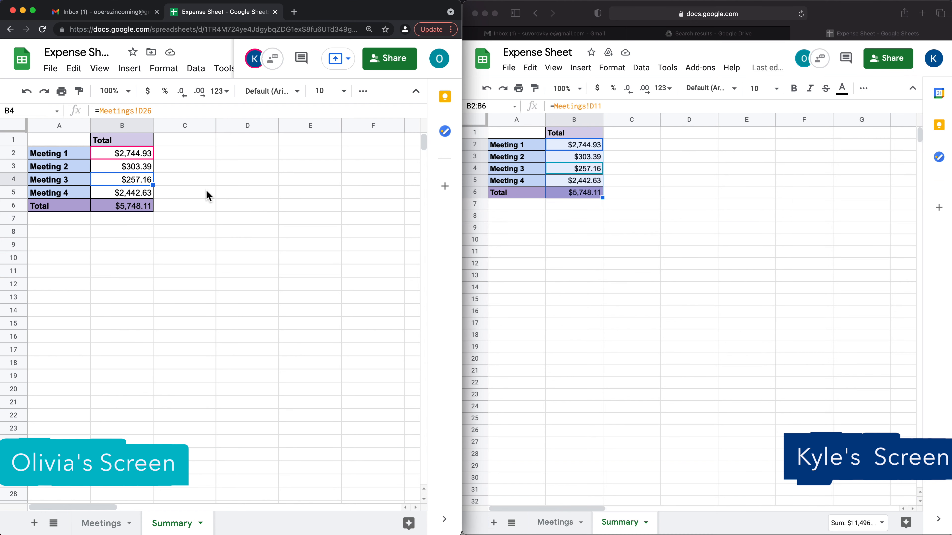
pyautogui.write('x')
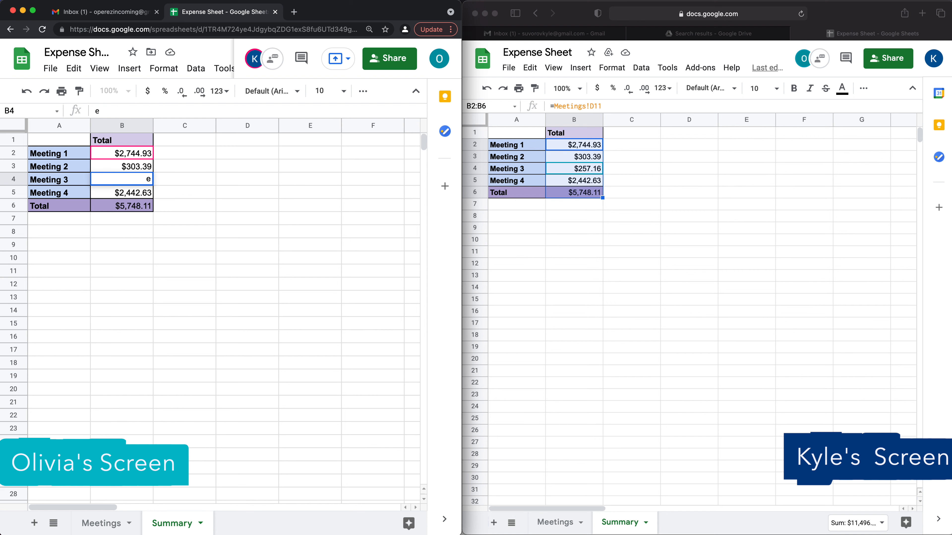
pyautogui.press('Return')
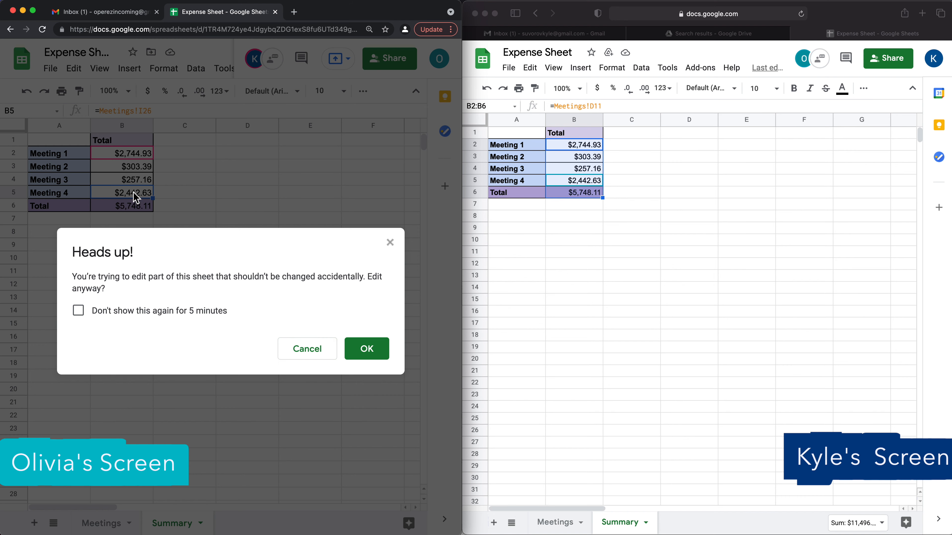
pyautogui.click(308, 351)
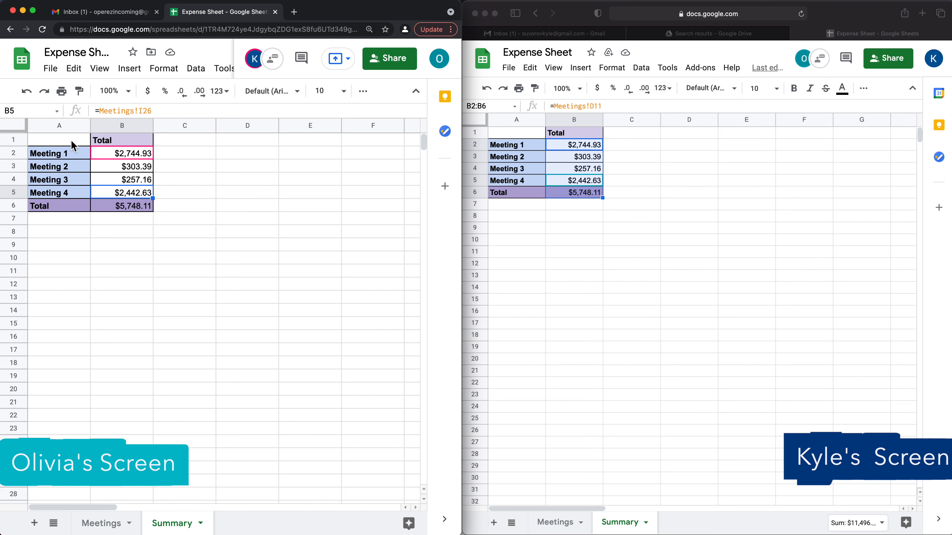
pyautogui.moveTo(62, 145); pyautogui.dragTo(124, 212)
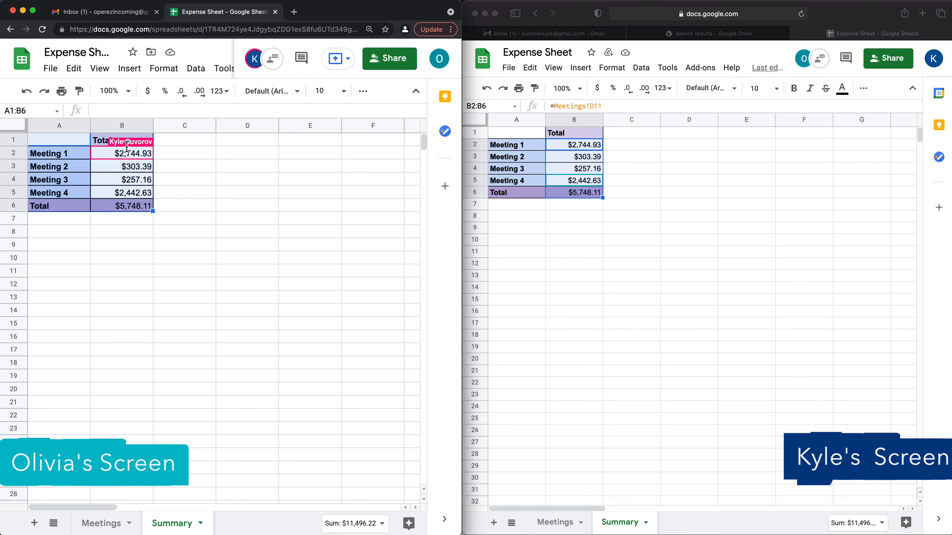
# - Protect A1:B6 with a short description, restricted so Only you can edit
pyautogui.rightClick(52, 162)
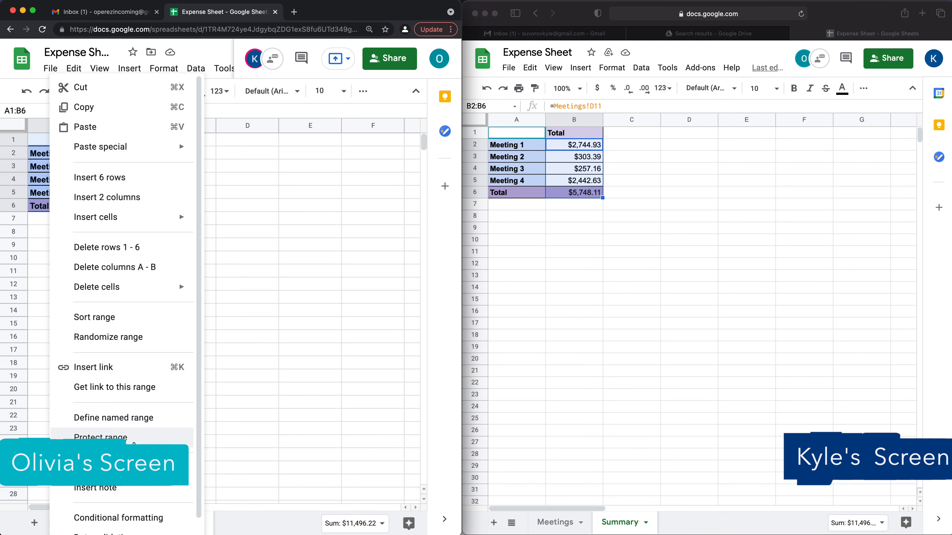
pyautogui.click(101, 437)
pyautogui.write('Fro')
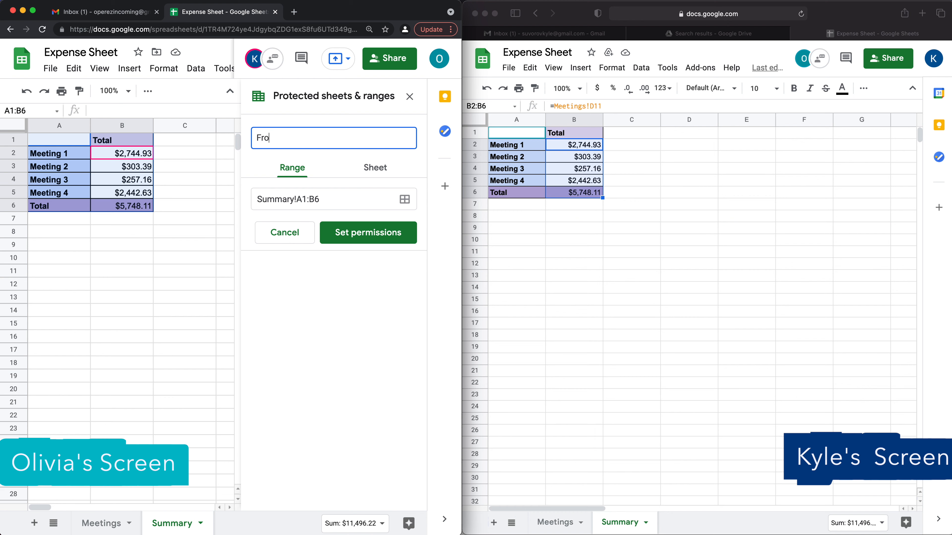
pyautogui.write('m Kyle')
pyautogui.click(379, 236)
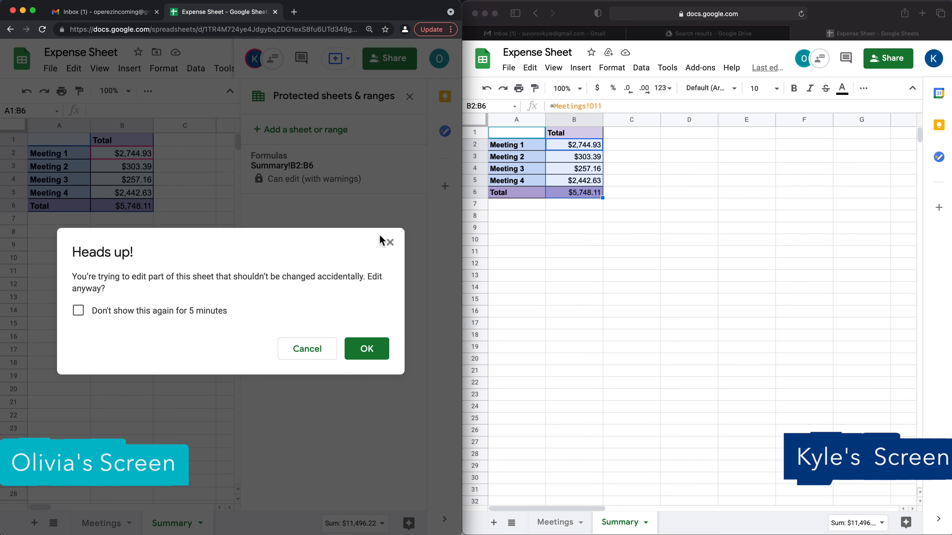
pyautogui.click(371, 350)
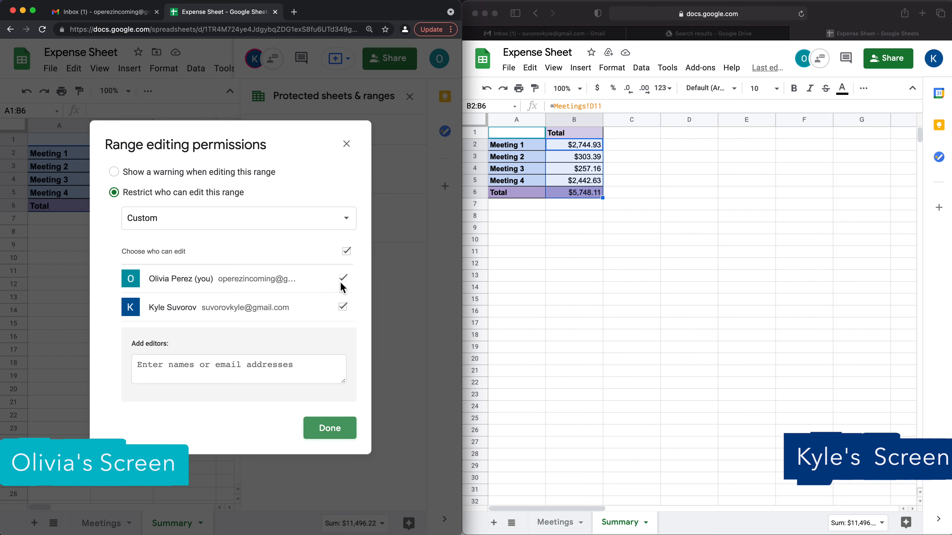
pyautogui.click(343, 307)
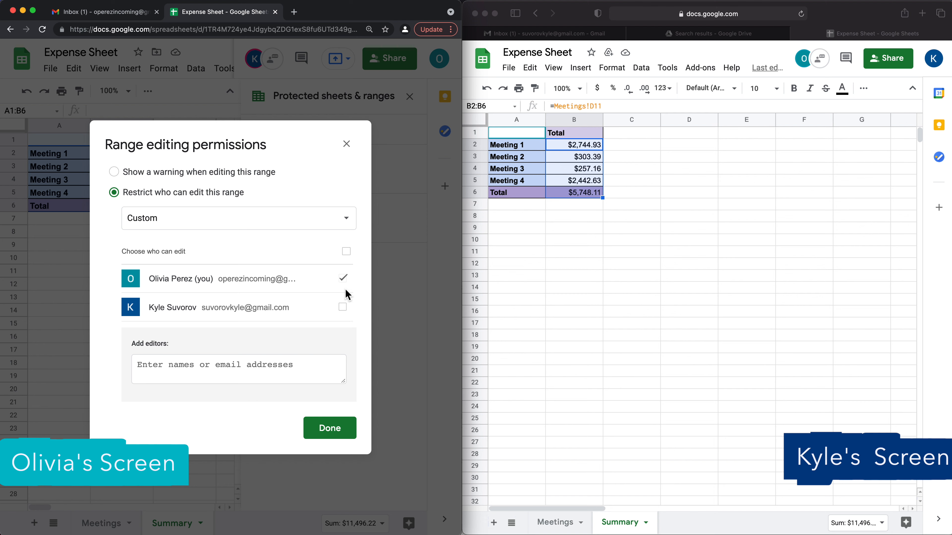
pyautogui.click(318, 221)
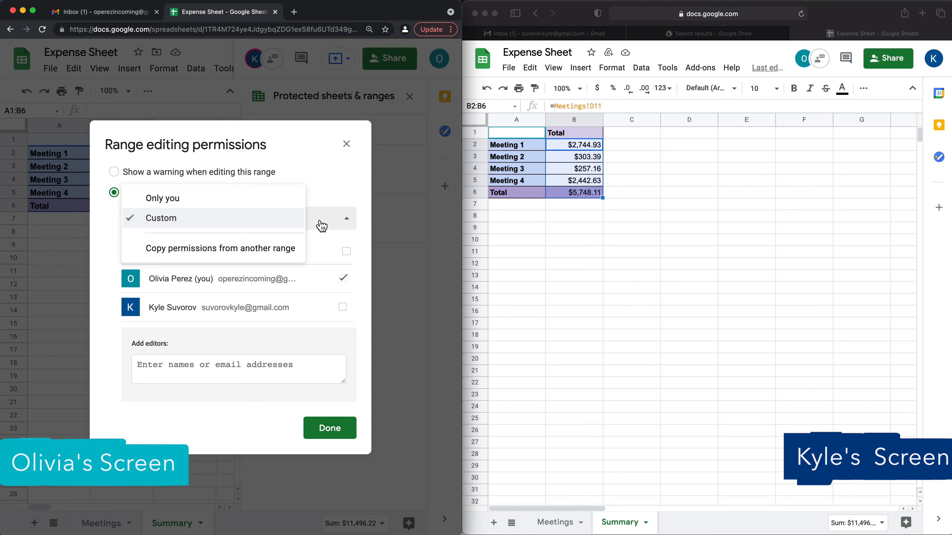
pyautogui.click(188, 203)
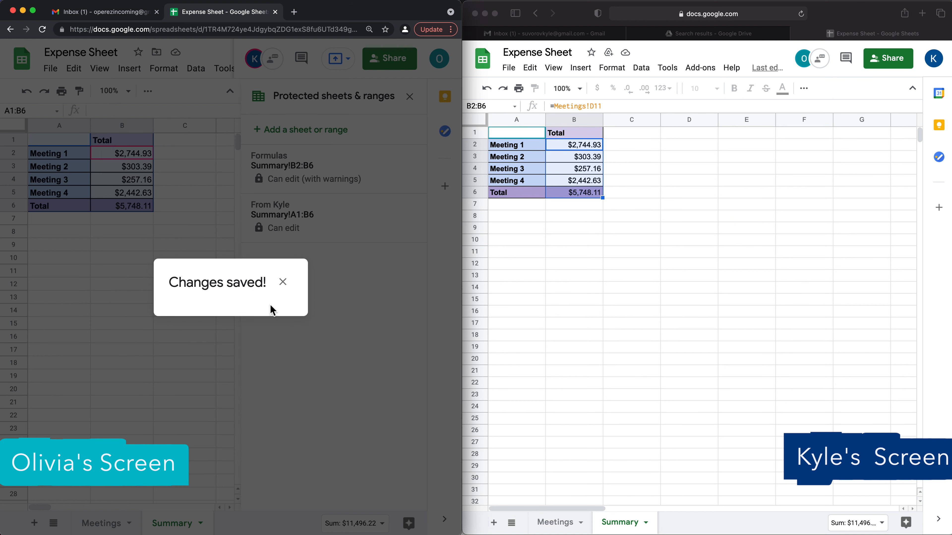
pyautogui.click(283, 281)
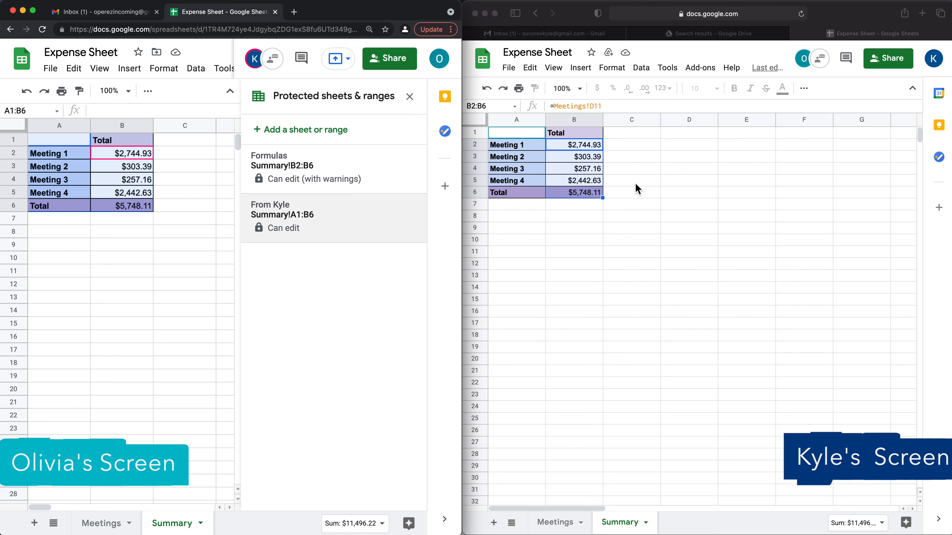
pyautogui.click(587, 167)
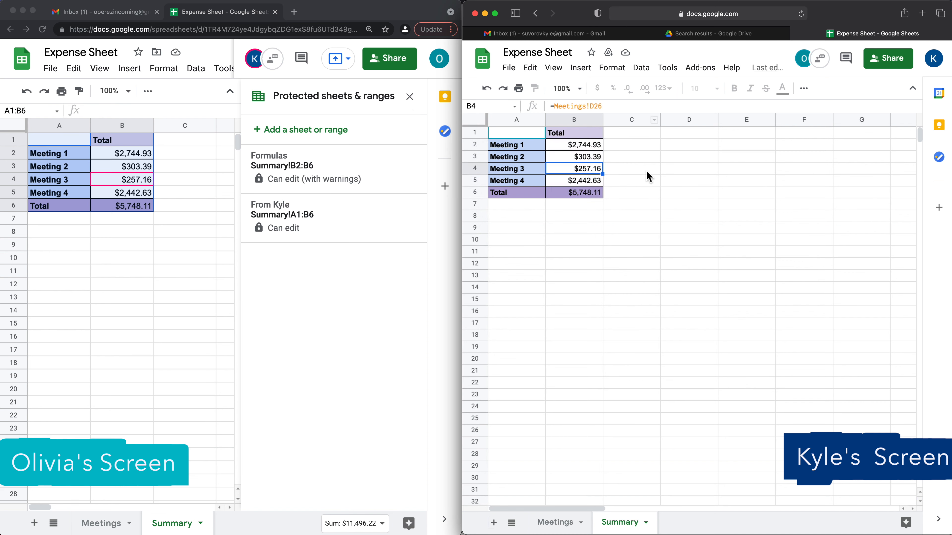
pyautogui.click(596, 190)
pyautogui.click(594, 185)
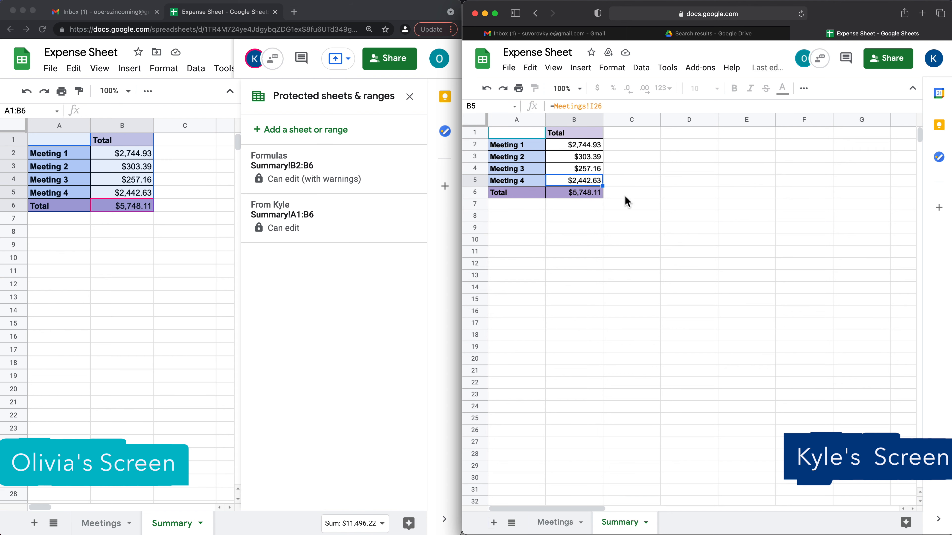
pyautogui.press('BackSpace')
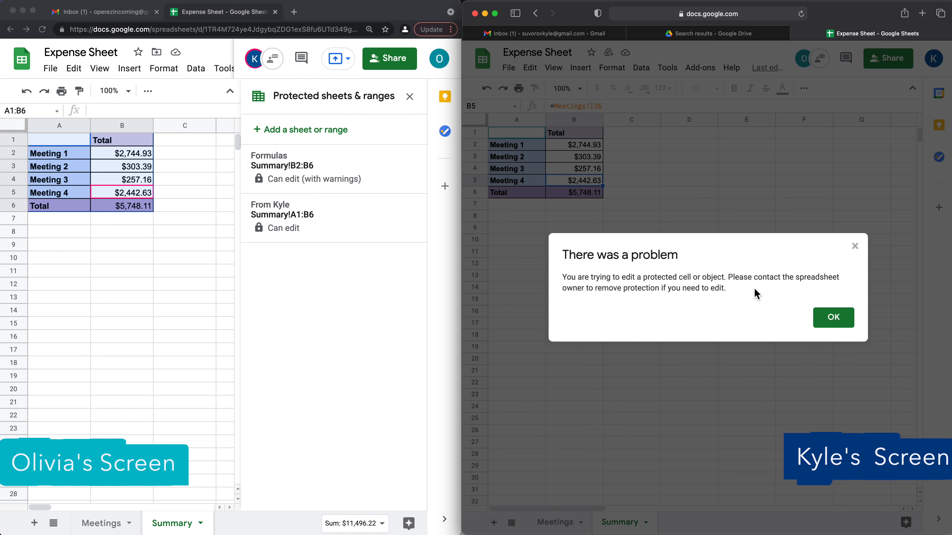
pyautogui.click(831, 319)
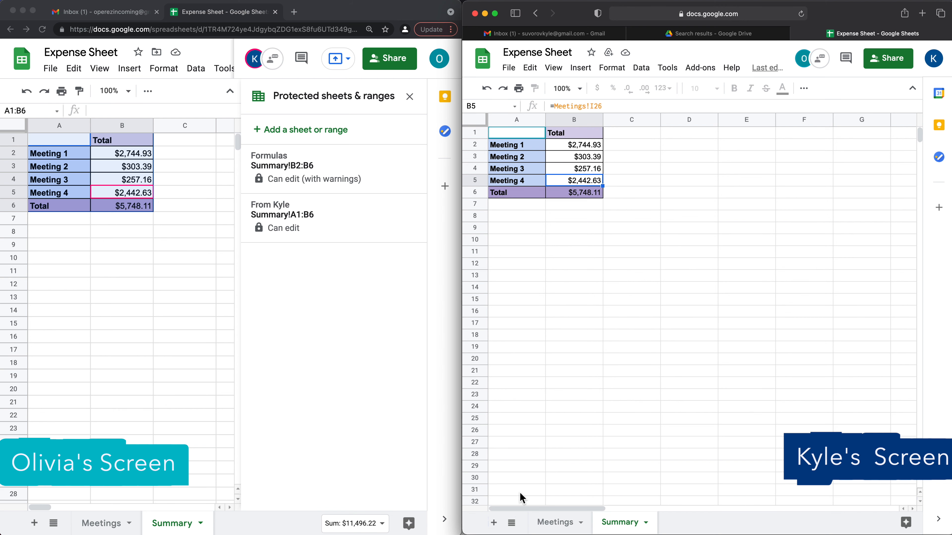
pyautogui.click(558, 523)
pyautogui.click(621, 523)
# - Create 'Copy of Expense Sheet' and view its Summary tab with the page zoomed out
pyautogui.click(514, 71)
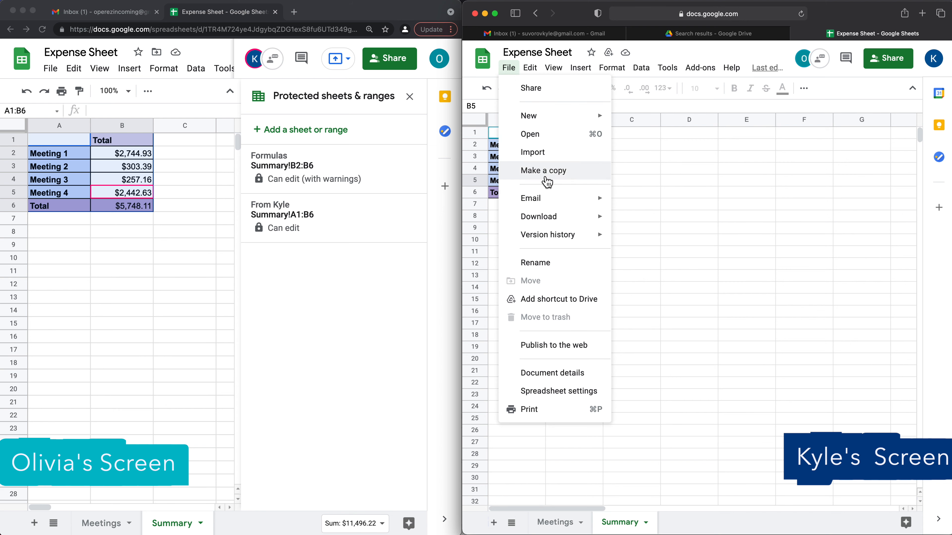
pyautogui.click(549, 171)
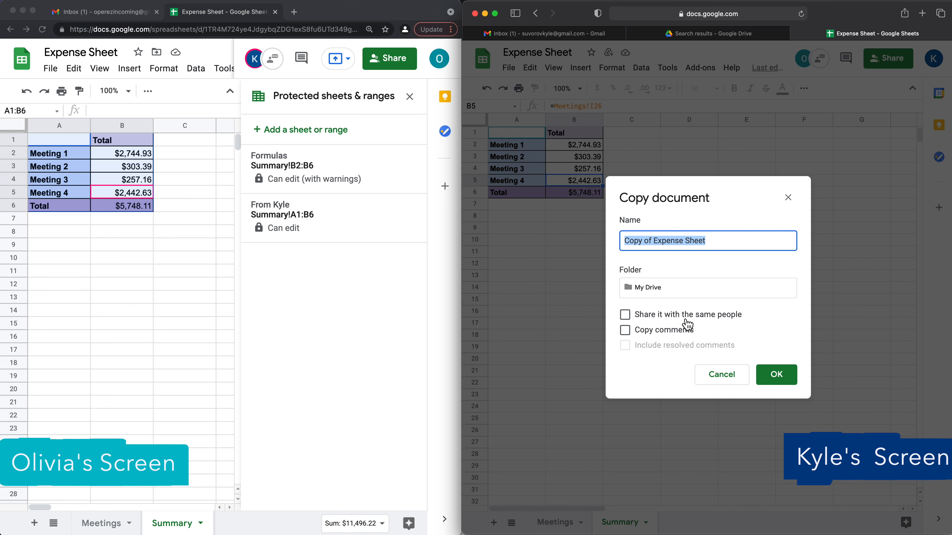
pyautogui.click(782, 383)
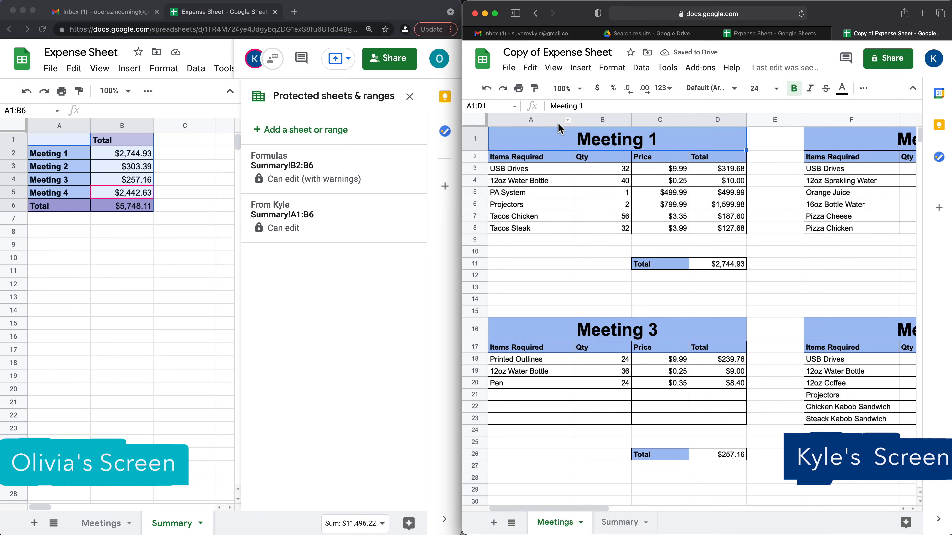
pyautogui.press('super+minus')
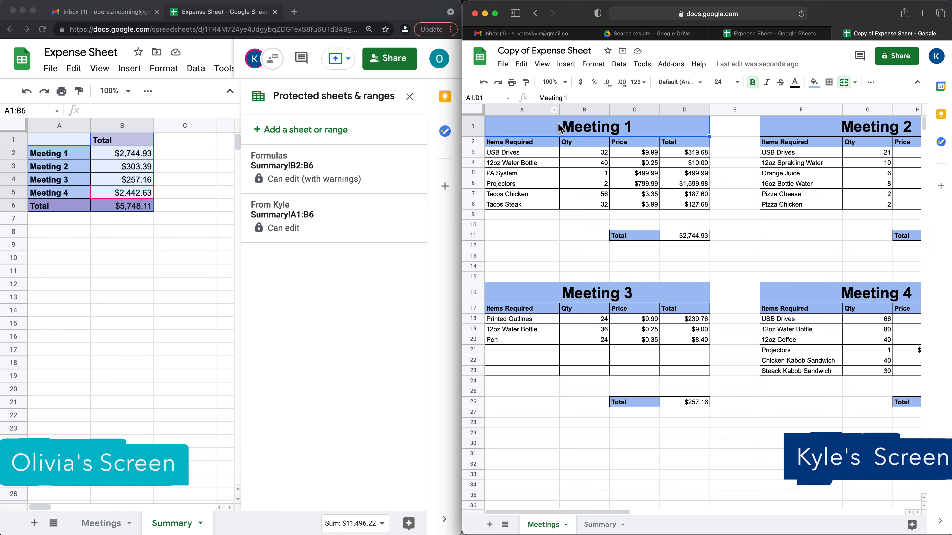
pyautogui.press('super+minus')
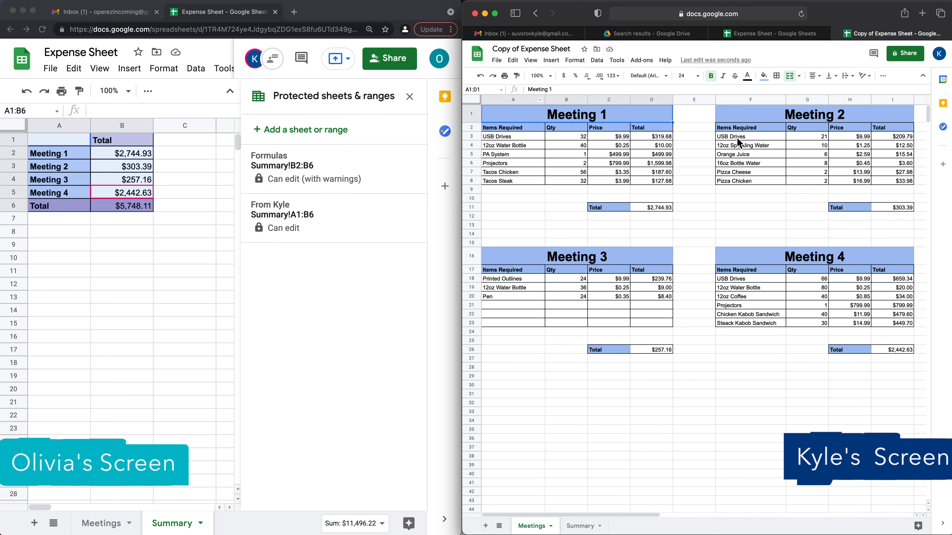
pyautogui.click(580, 527)
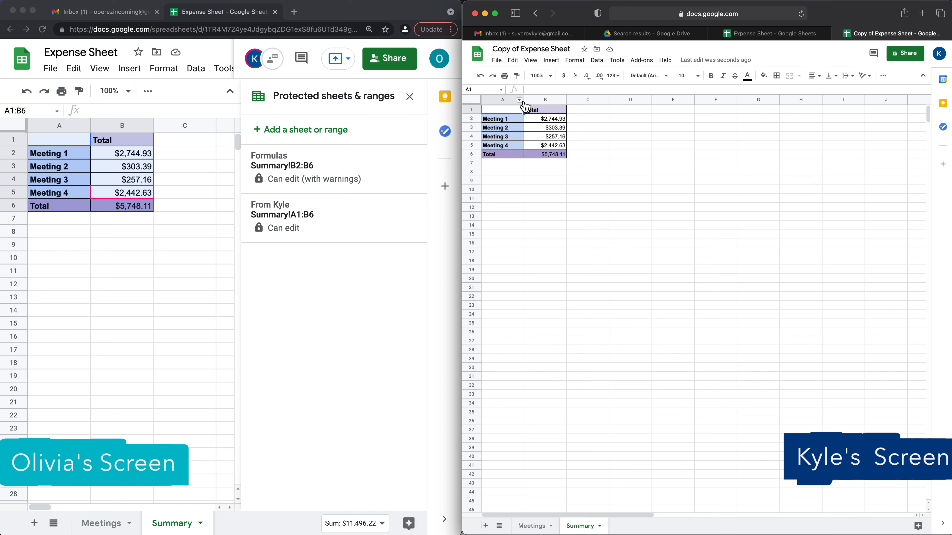
# - Enter 5 in B3, accepting the protected-range warning
pyautogui.press('super+plus')
pyautogui.press('super+plus')
pyautogui.click(604, 170)
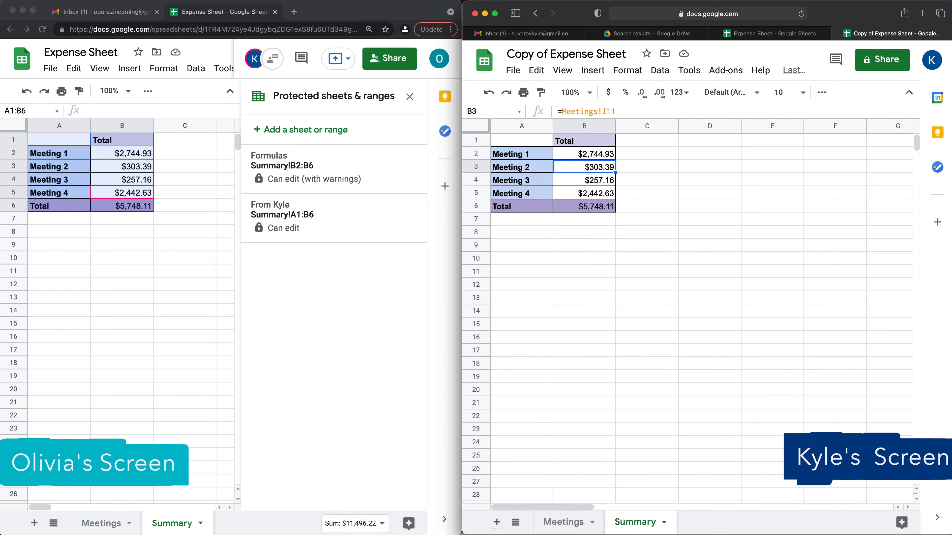
pyautogui.write('5')
pyautogui.press('Return')
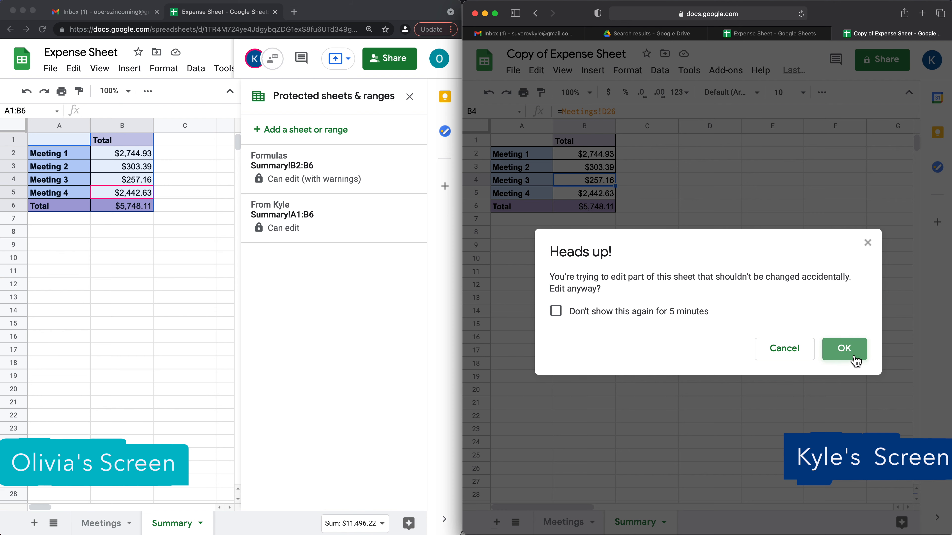
pyautogui.click(846, 359)
# - Select A1:B6 and delete its owner-only protected range
pyautogui.click(539, 142)
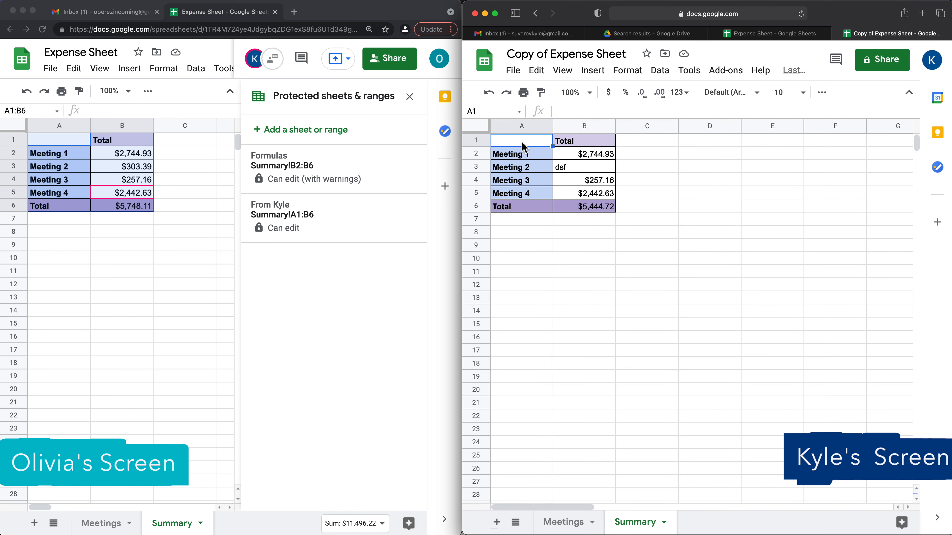
pyautogui.click(535, 144)
pyautogui.moveTo(535, 145); pyautogui.dragTo(584, 207)
pyautogui.rightClick(593, 184)
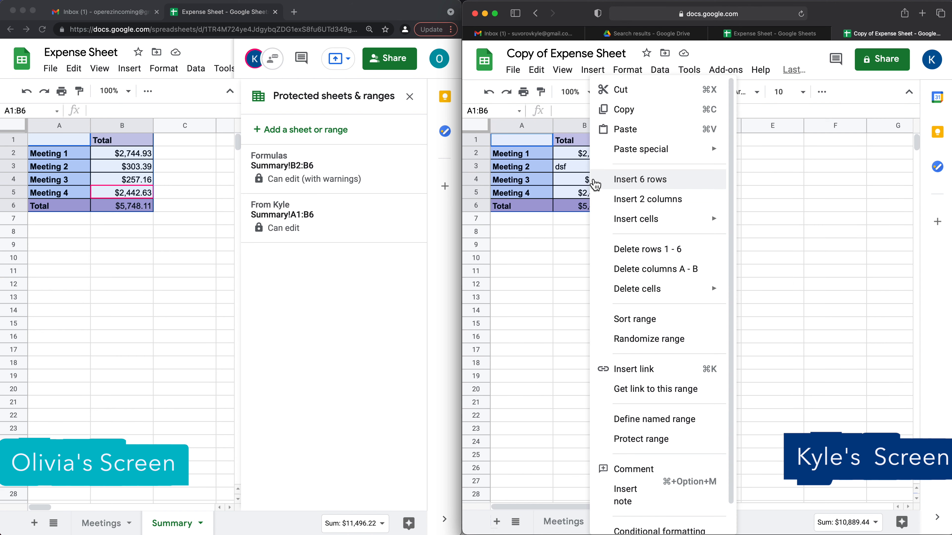
pyautogui.click(677, 441)
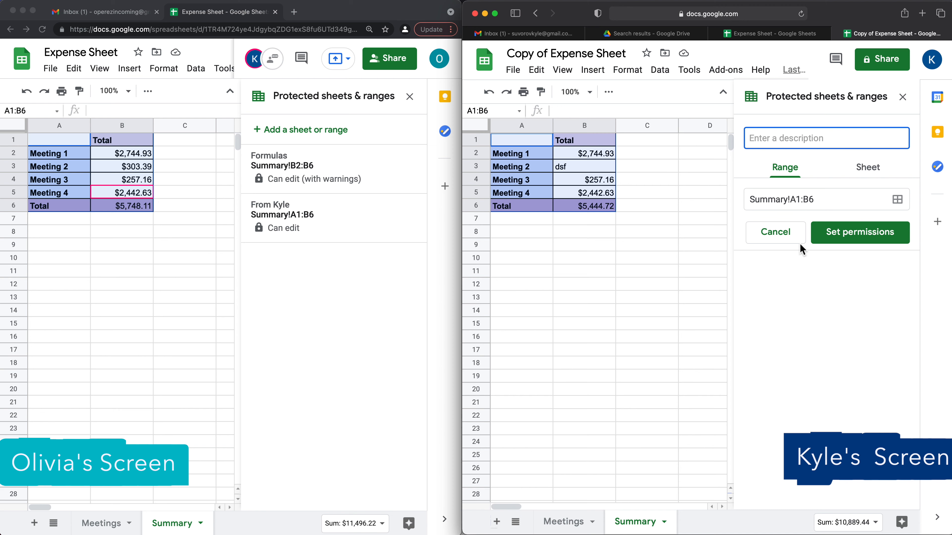
pyautogui.click(786, 235)
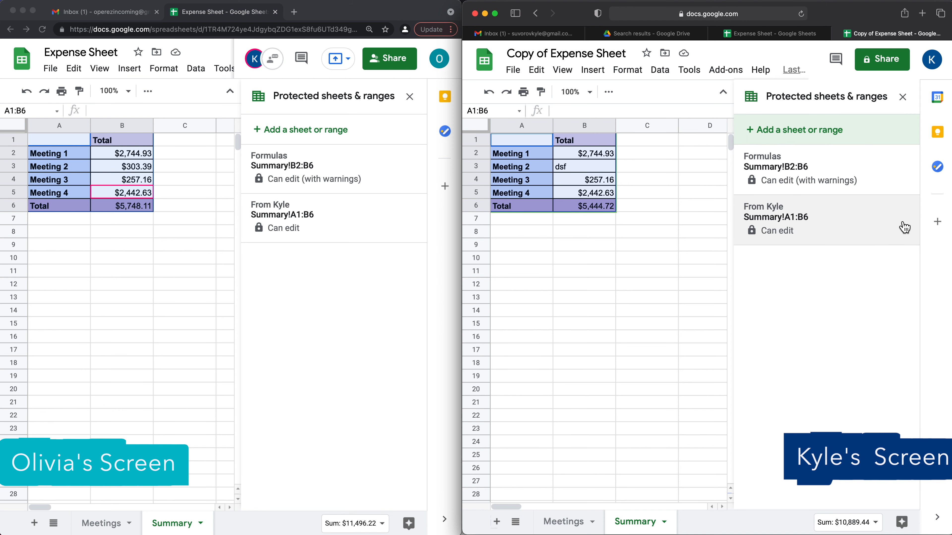
pyautogui.click(877, 223)
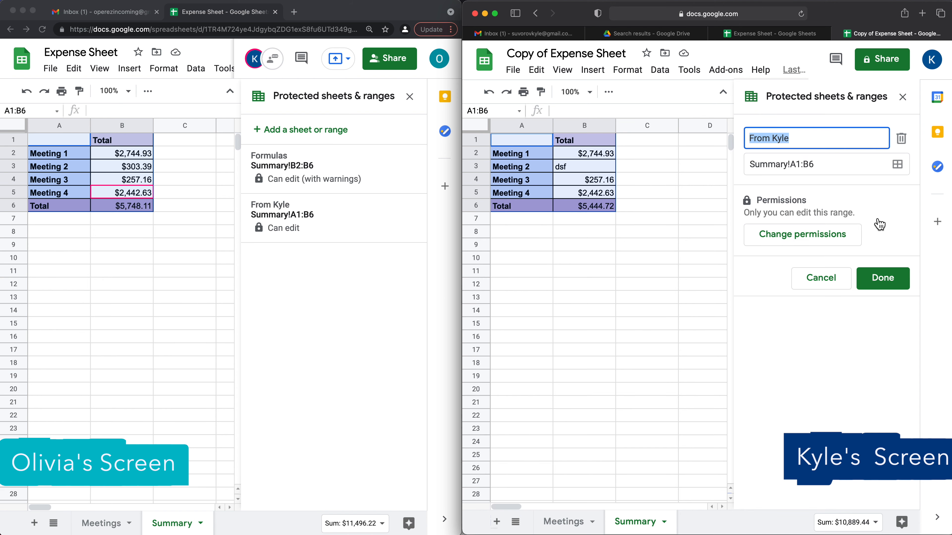
pyautogui.click(901, 138)
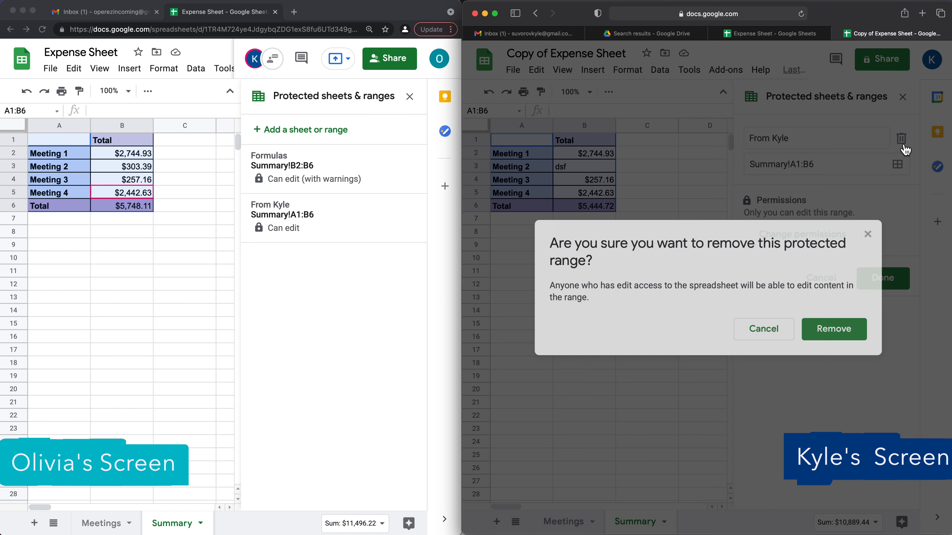
pyautogui.click(815, 331)
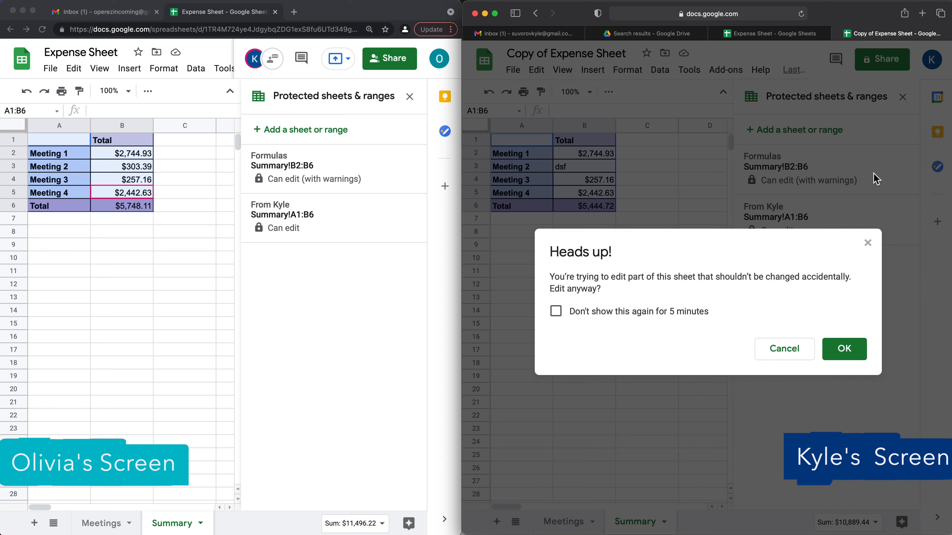
pyautogui.click(844, 351)
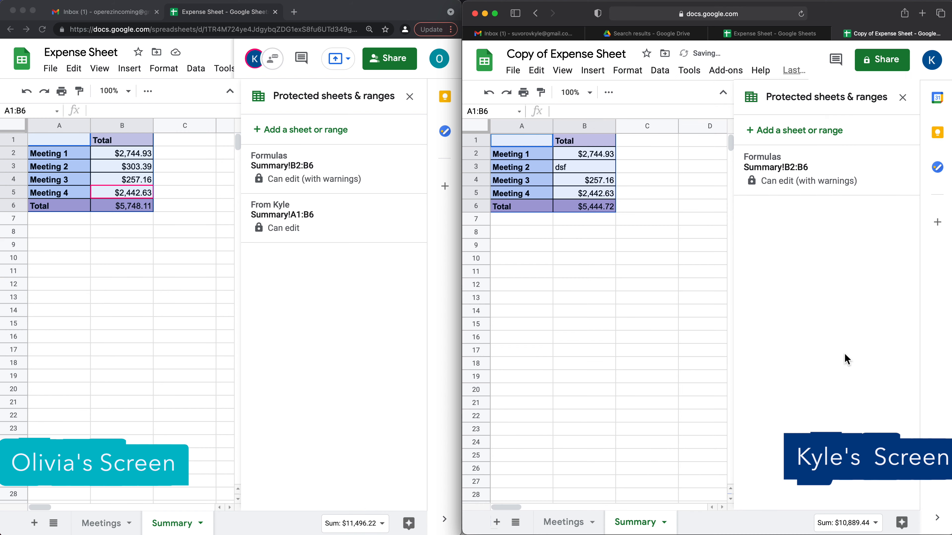
# - Delete the 'Formulas' protected range too, leaving no protected ranges
pyautogui.click(898, 177)
pyautogui.click(905, 146)
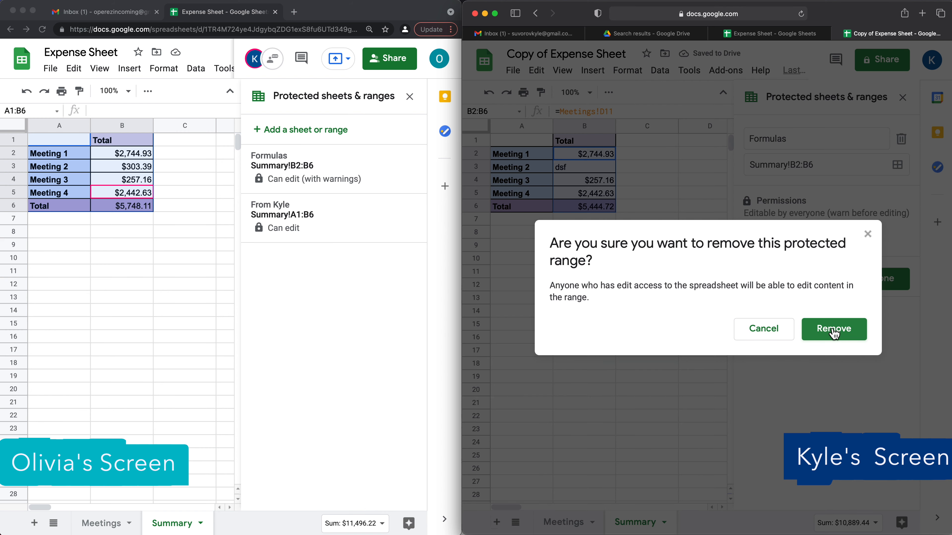
pyautogui.click(832, 331)
pyautogui.click(844, 351)
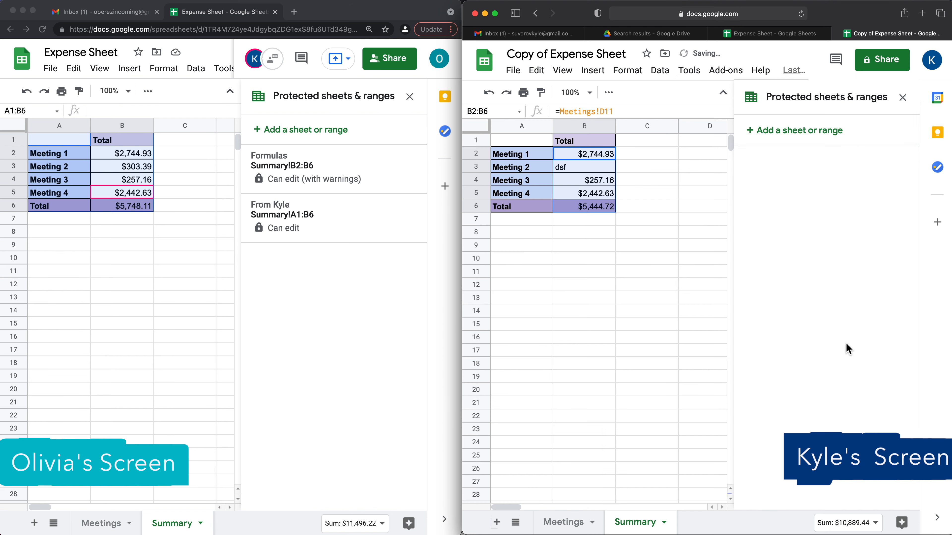
pyautogui.click(903, 98)
# - Overwrite the Meeting 2–4 amounts with text like 'sdfds' and 'dsf', dropping Total to $2,744.93
pyautogui.click(584, 167)
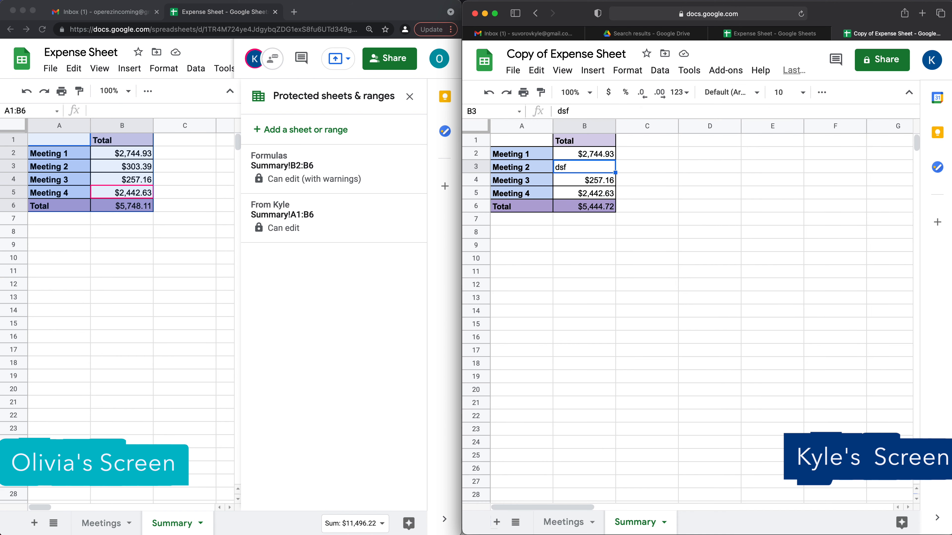
pyautogui.write('sdfds')
pyautogui.press('Return')
pyautogui.write('dsf')
pyautogui.press('Return')
pyautogui.write('dsf')
pyautogui.press('Return')
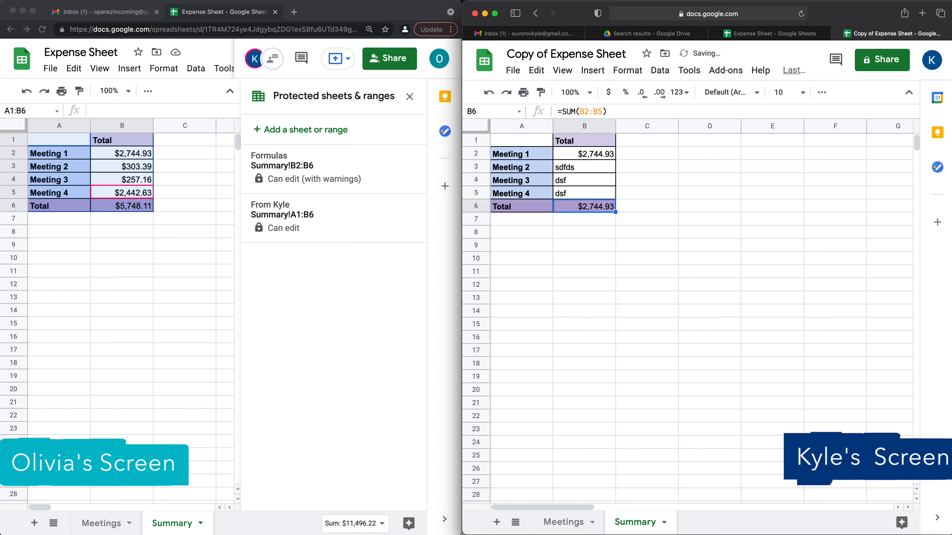
pyautogui.click(410, 97)
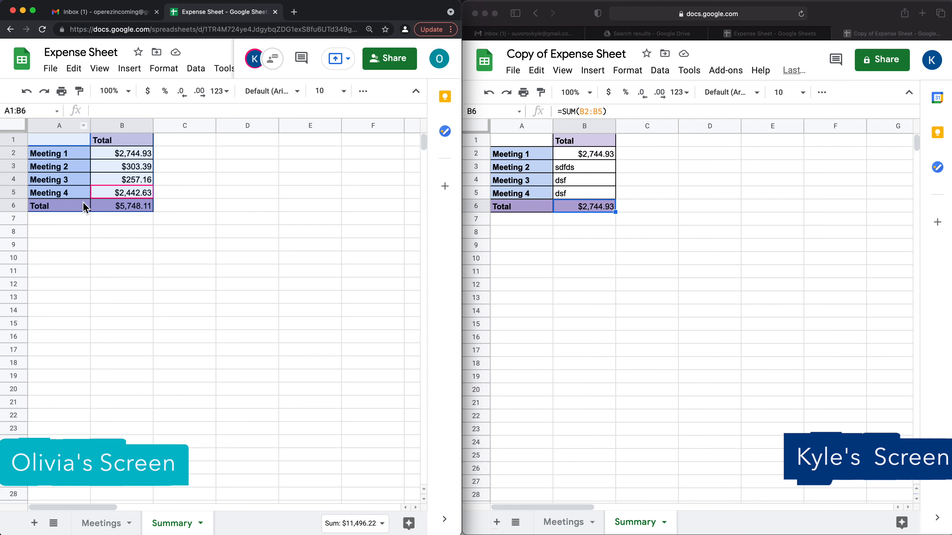
# - Remove the collaborator from Expense Sheet's share list and save, leaving only the owner with access
pyautogui.click(186, 192)
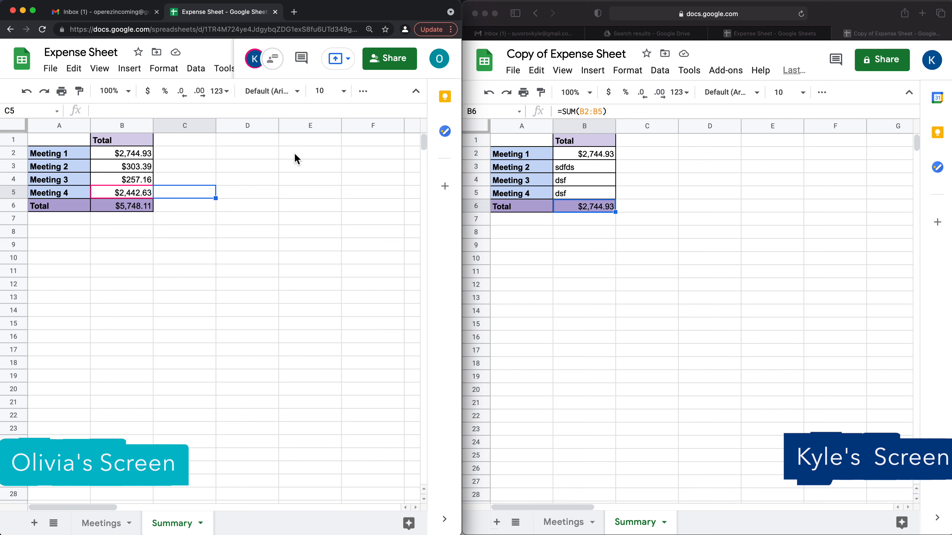
pyautogui.click(389, 65)
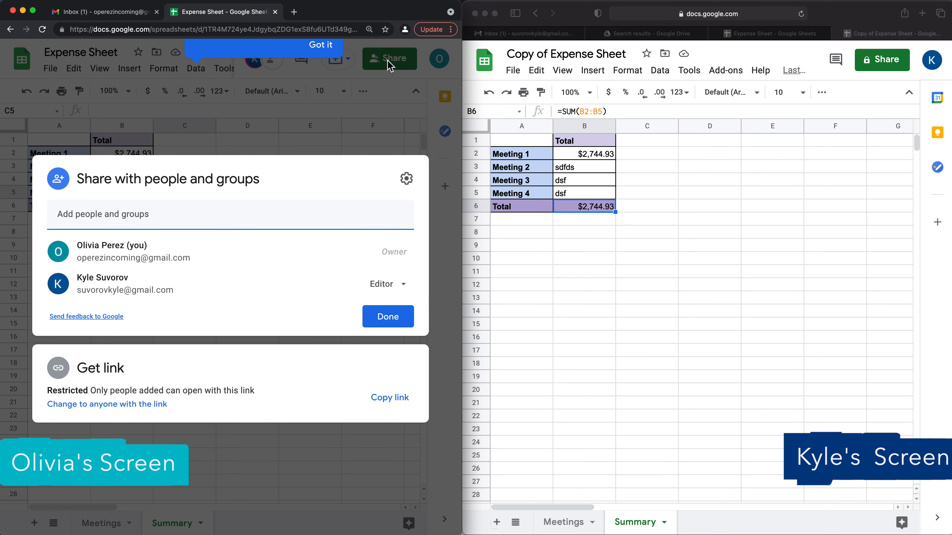
pyautogui.click(403, 288)
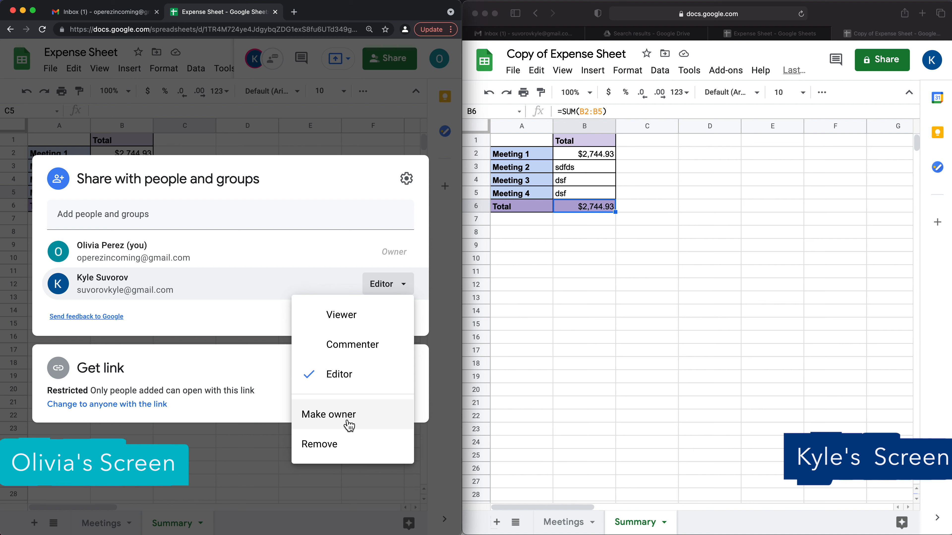
pyautogui.click(345, 452)
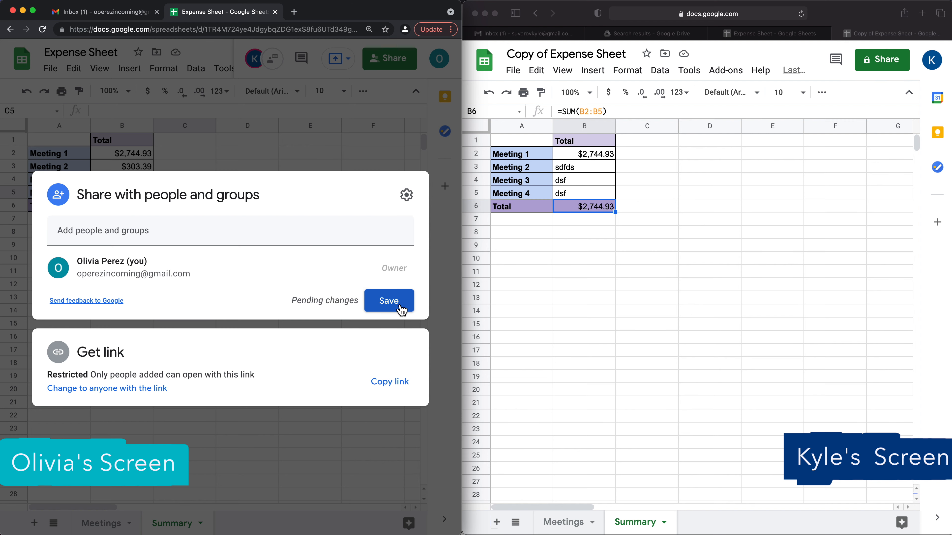
pyautogui.click(399, 304)
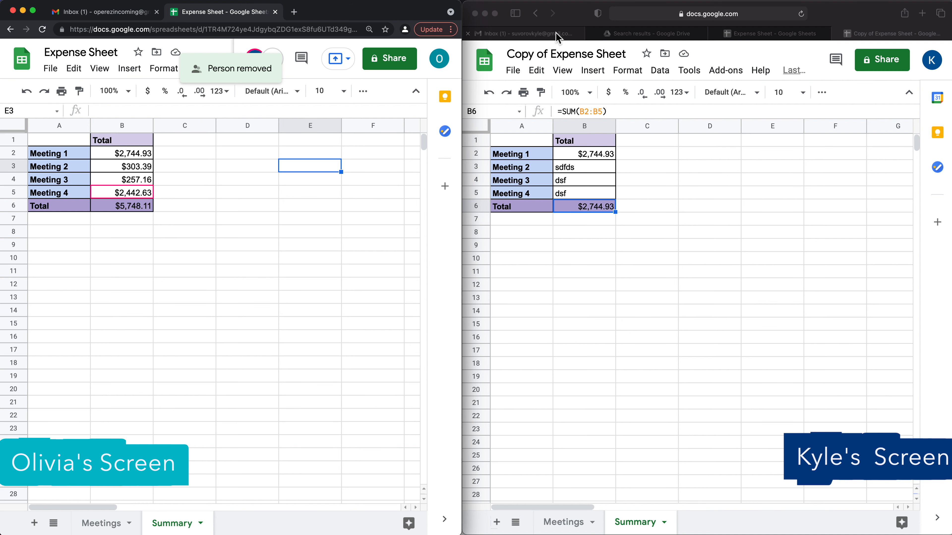
# - In the collaborator's Drive, check Shared with me, then show My Drive with their Copy of Expense Sheet
pyautogui.click(658, 37)
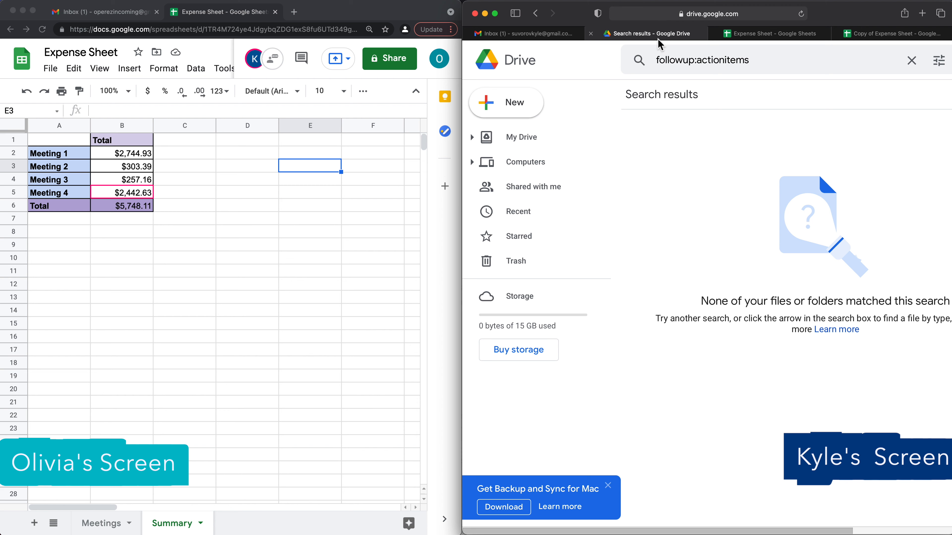
pyautogui.click(535, 192)
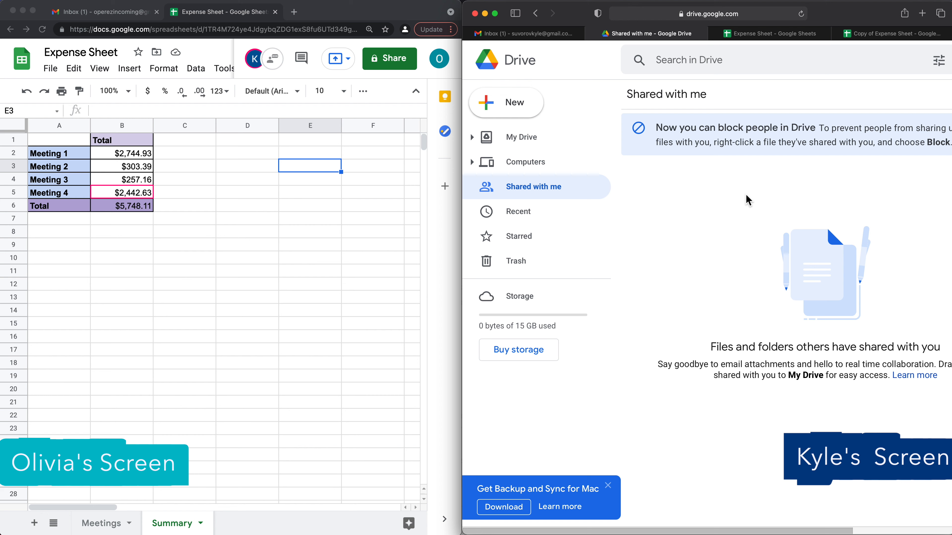
pyautogui.click(530, 146)
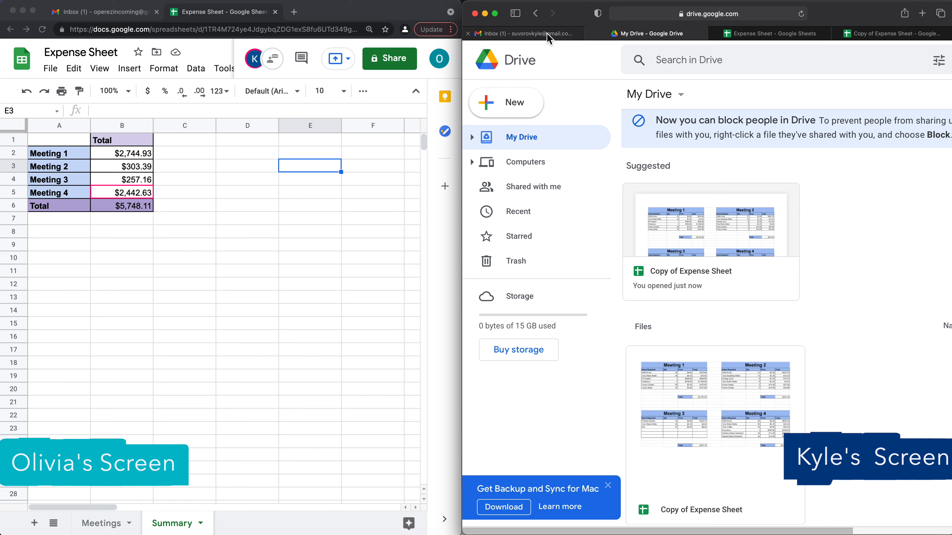
pyautogui.moveTo(548, 35)
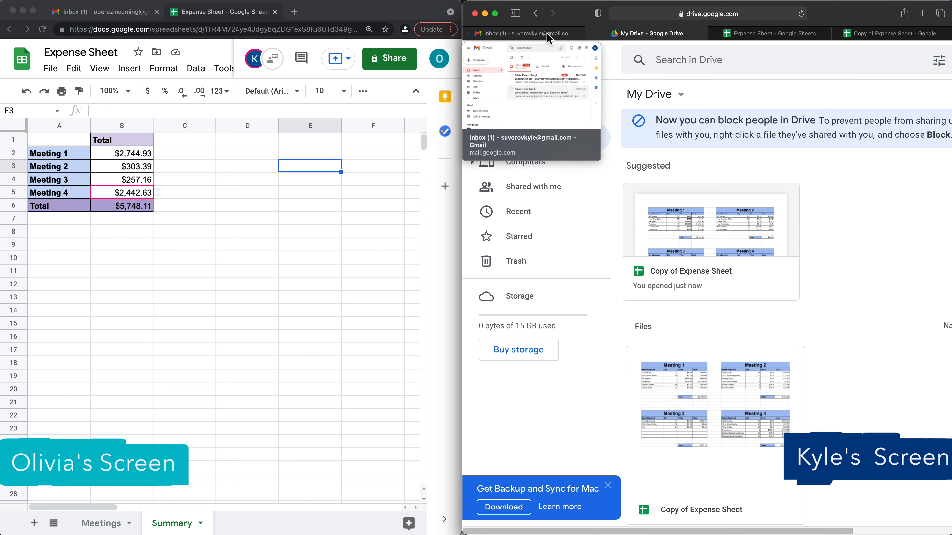
# - Read the action-item email in Gmail, then open Drive's advanced search options
pyautogui.click(535, 37)
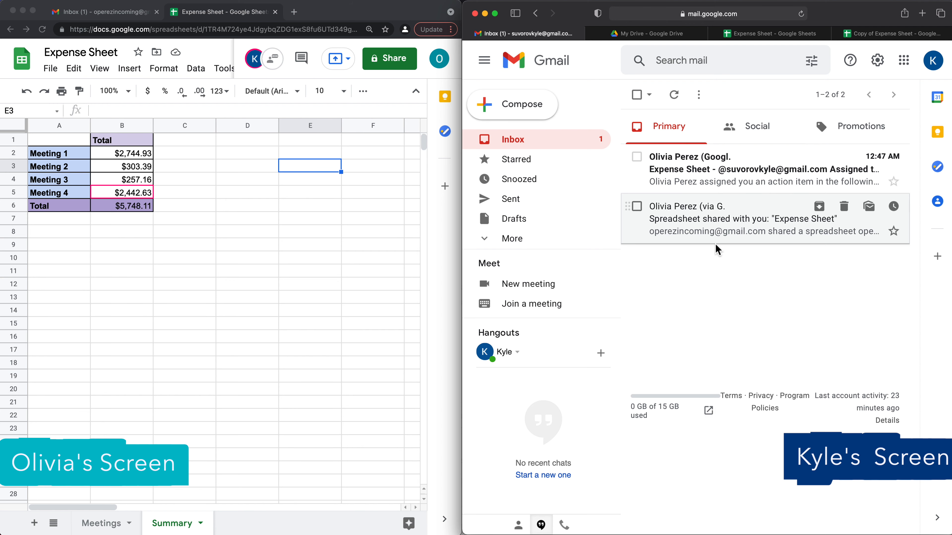
pyautogui.click(720, 189)
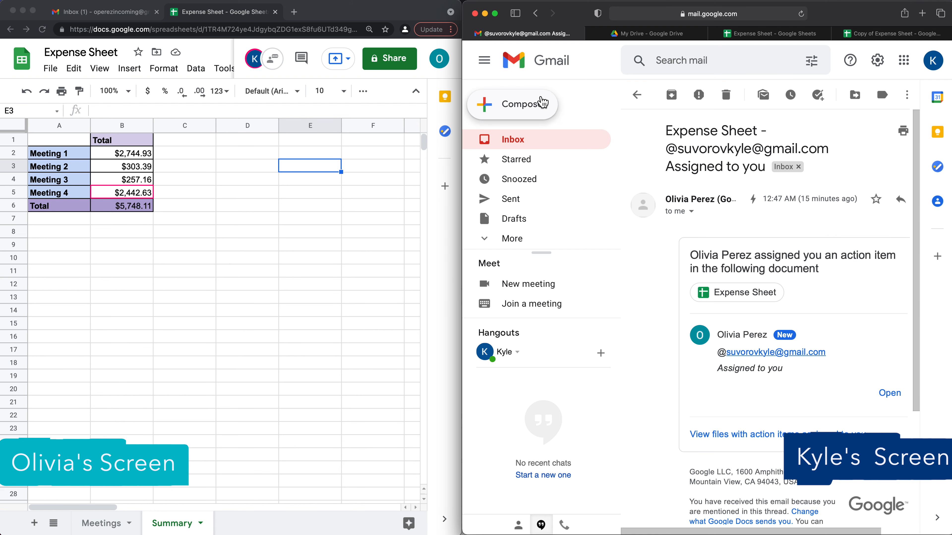
pyautogui.click(521, 139)
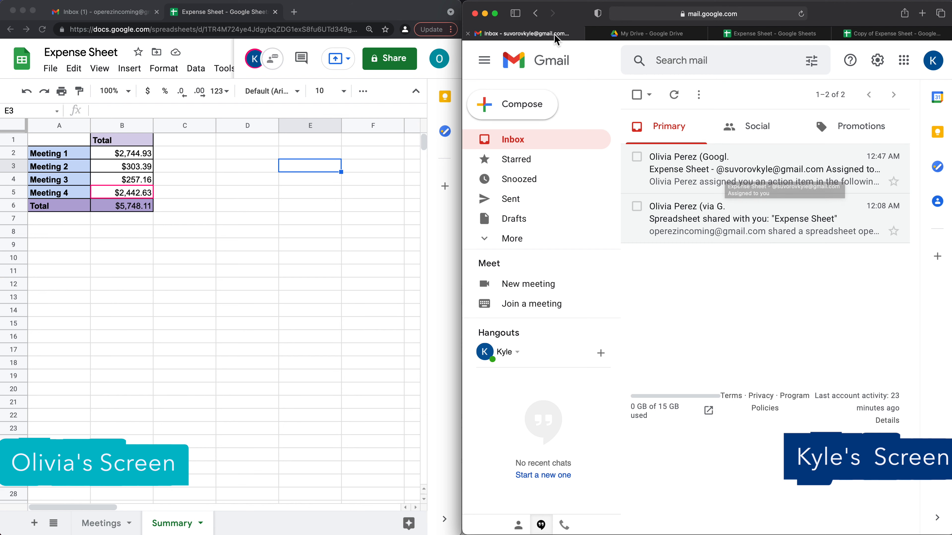
pyautogui.click(652, 34)
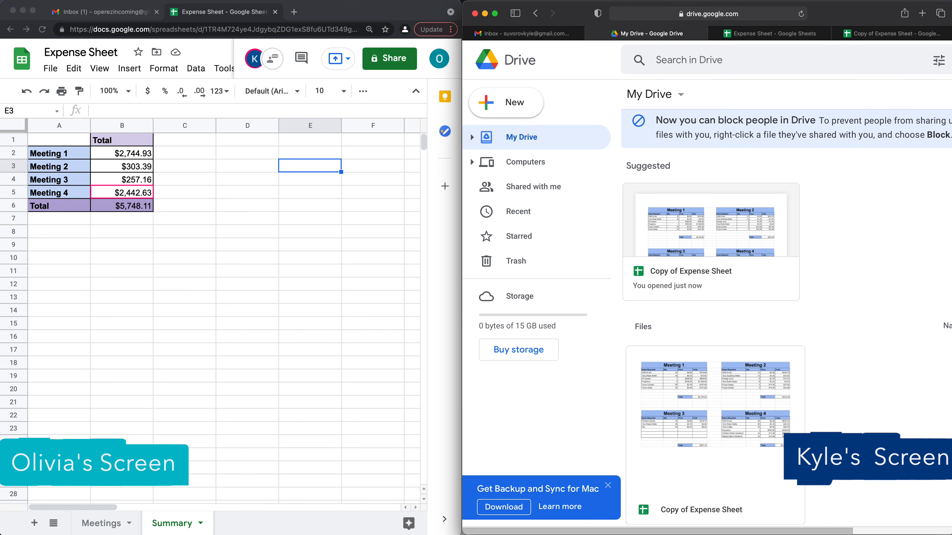
pyautogui.click(939, 60)
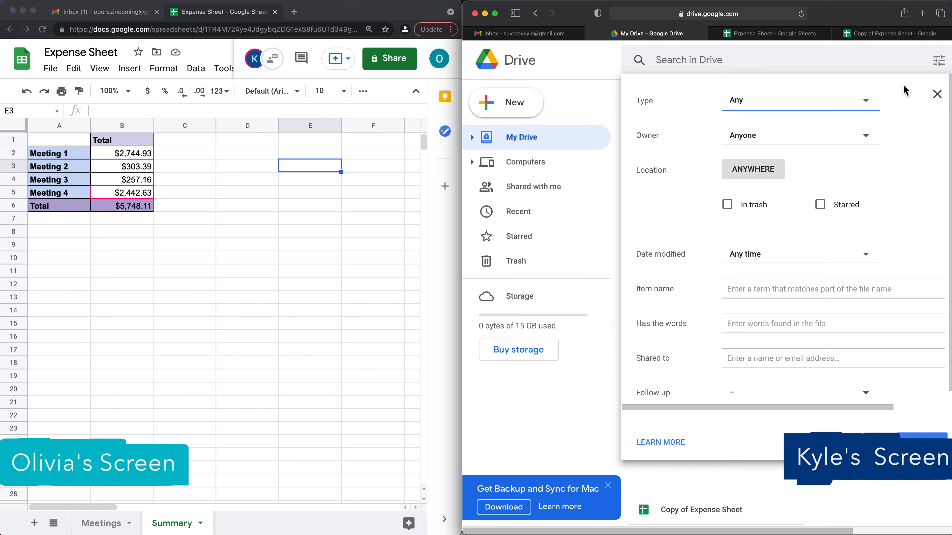
# - Filter the Drive search to Follow up: Action items only, then return to the owner's spreadsheet window
pyautogui.click(766, 384)
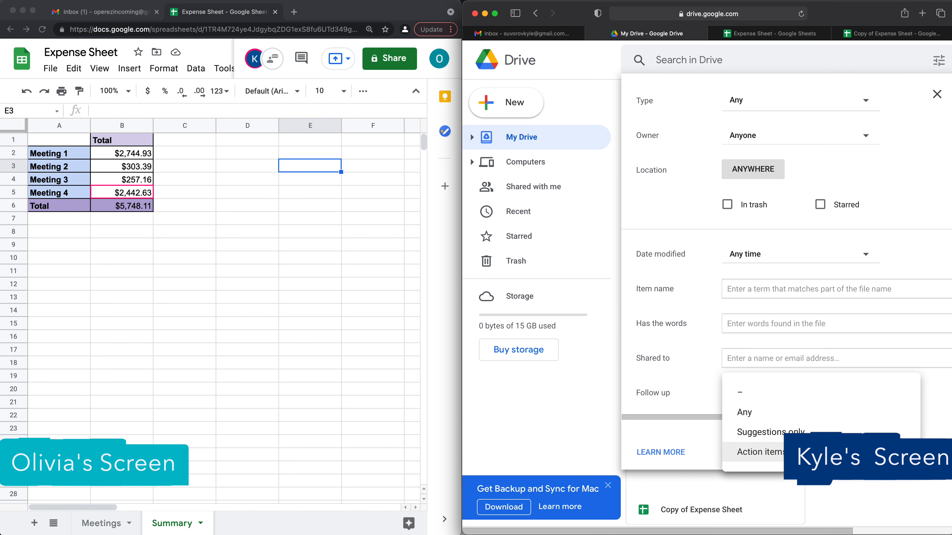
pyautogui.click(760, 452)
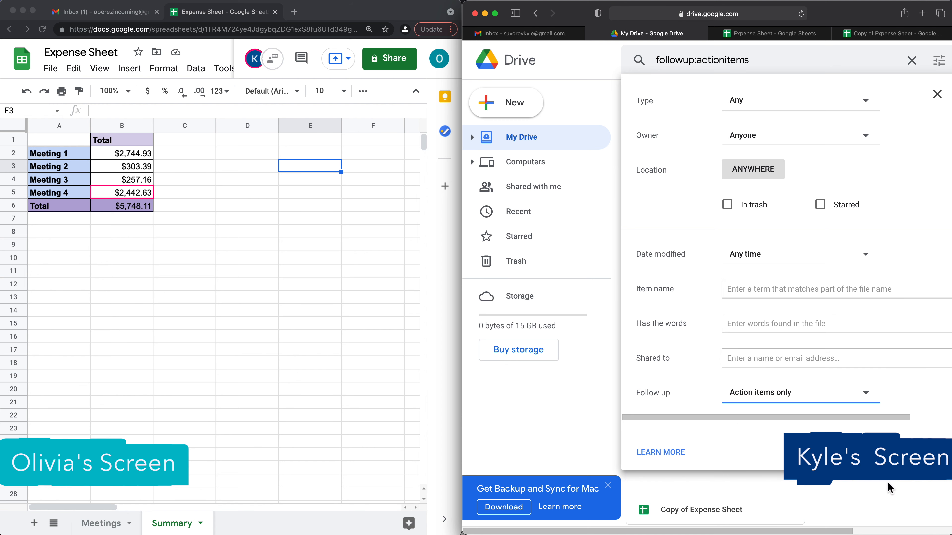
pyautogui.click(937, 97)
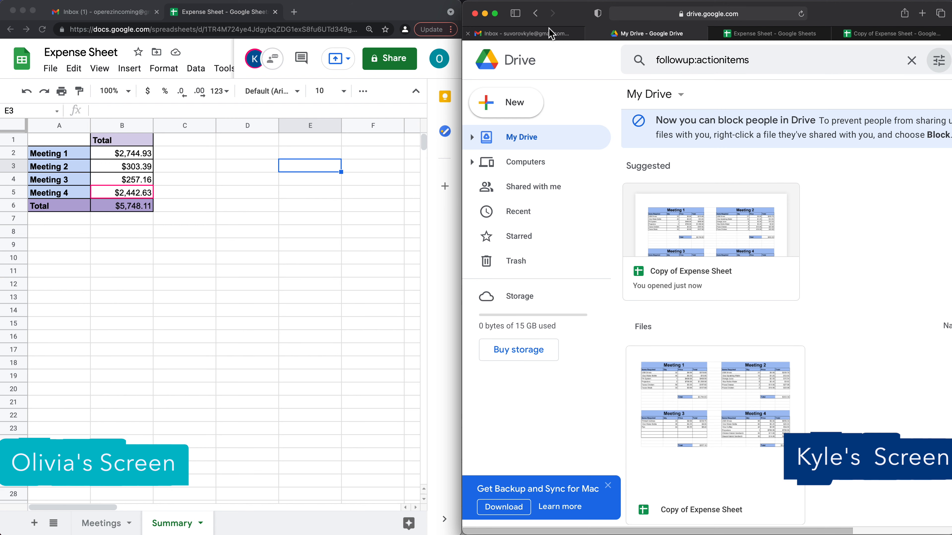
pyautogui.click(380, 169)
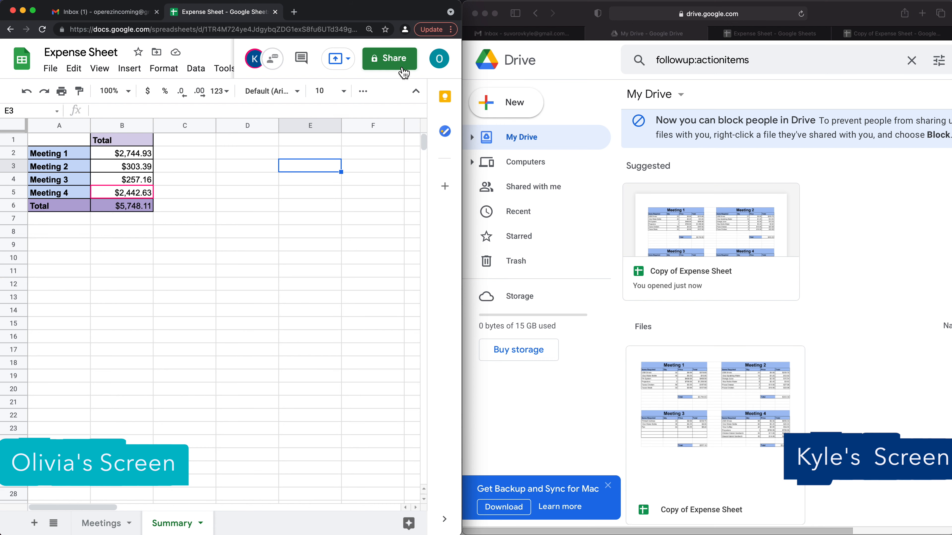
# - Re-share Expense Sheet with the collaborator as Viewer instead of Editor and send the notification
pyautogui.click(389, 58)
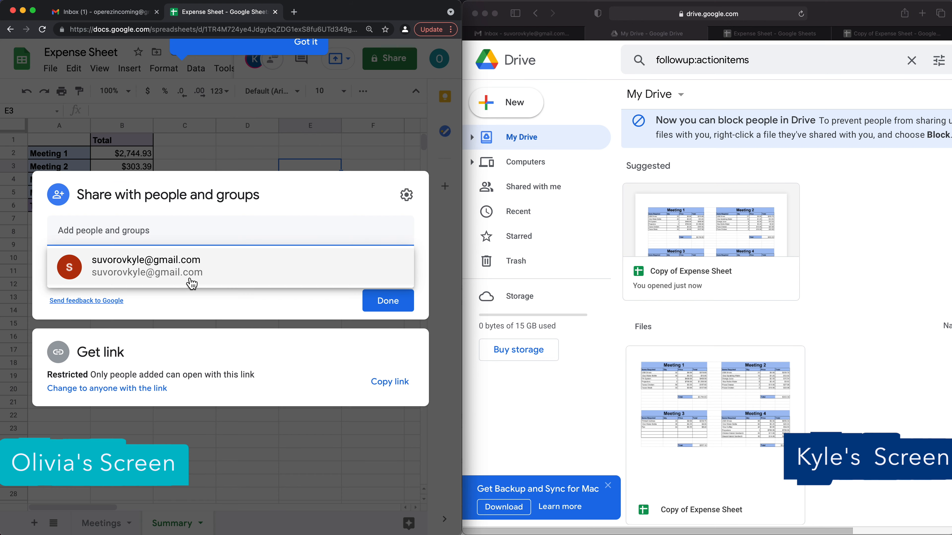
pyautogui.click(185, 275)
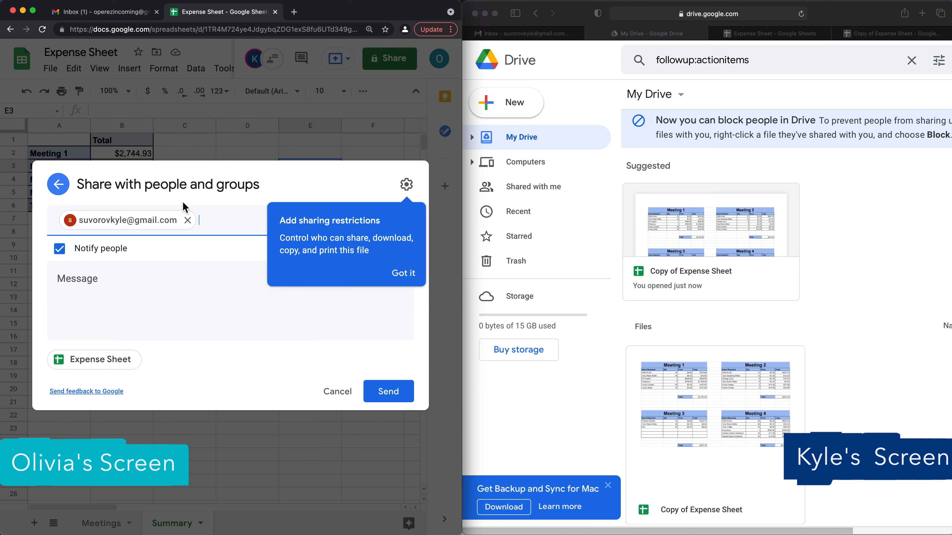
pyautogui.click(411, 274)
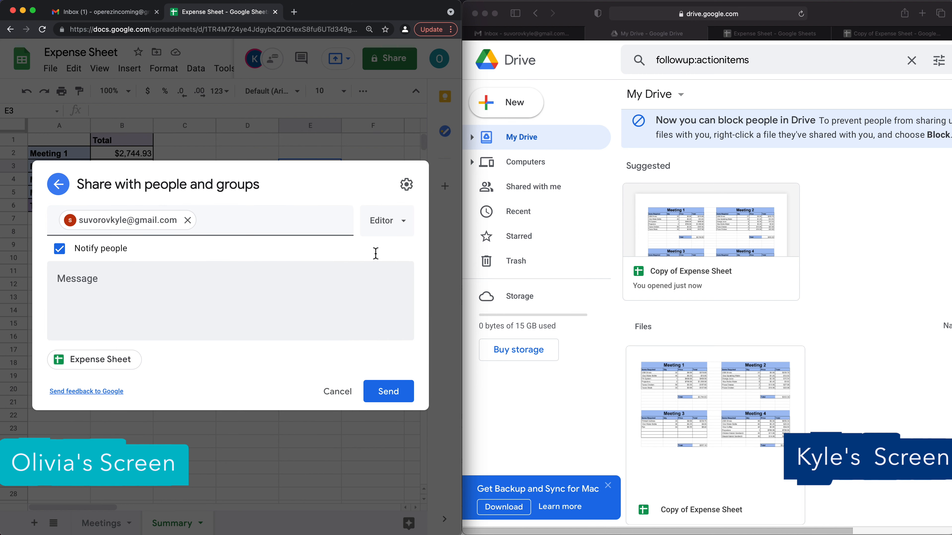
pyautogui.click(388, 230)
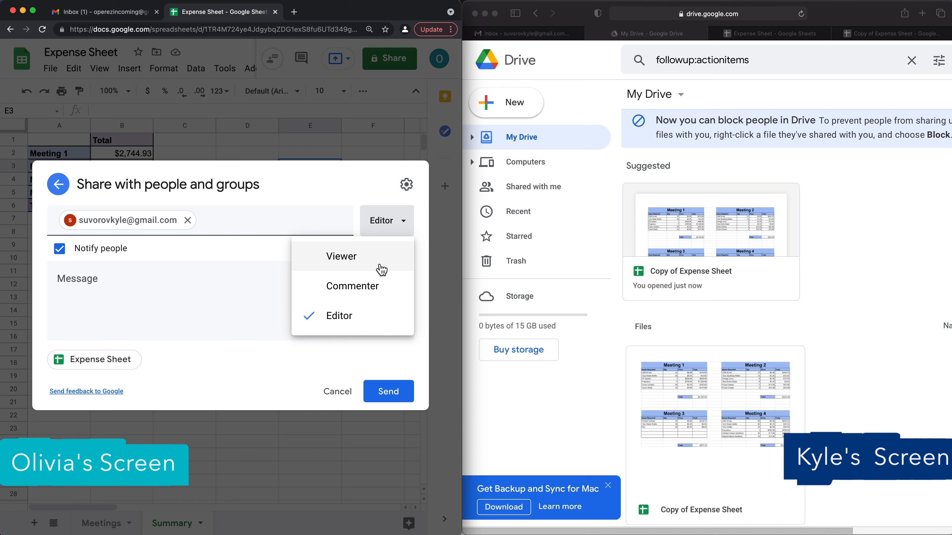
pyautogui.click(344, 263)
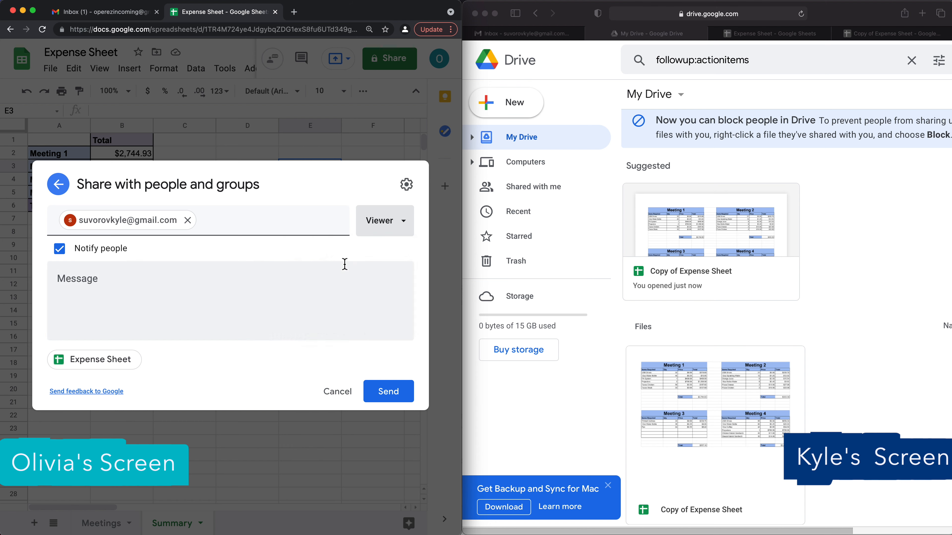
pyautogui.click(394, 401)
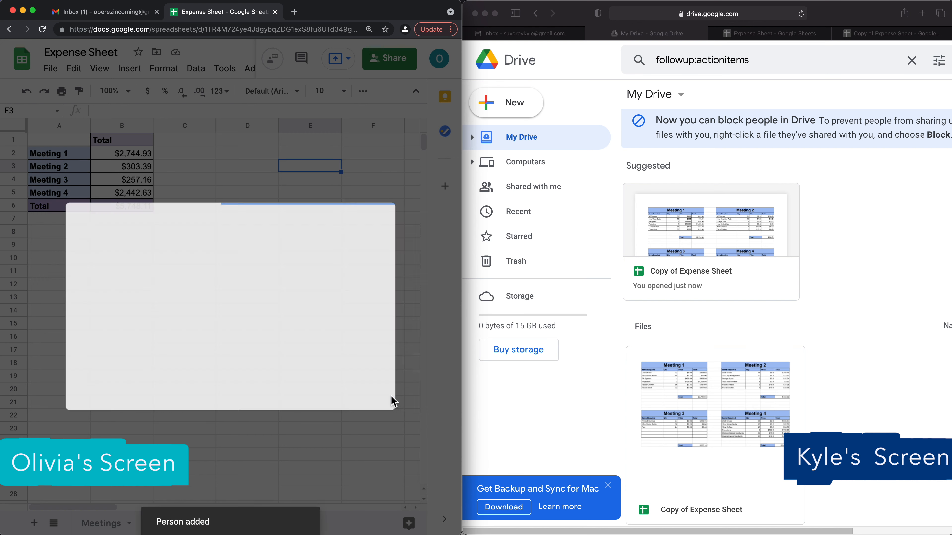
pyautogui.click(546, 36)
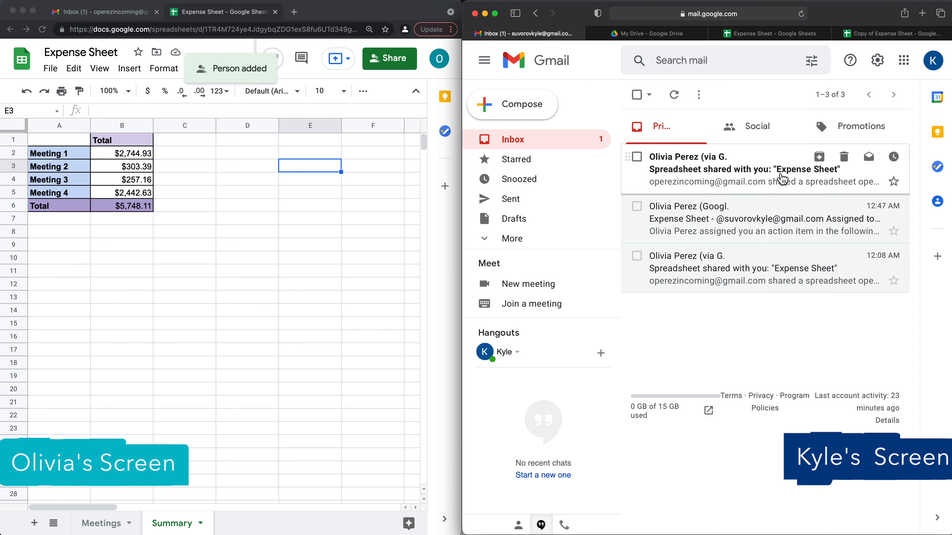
pyautogui.click(712, 178)
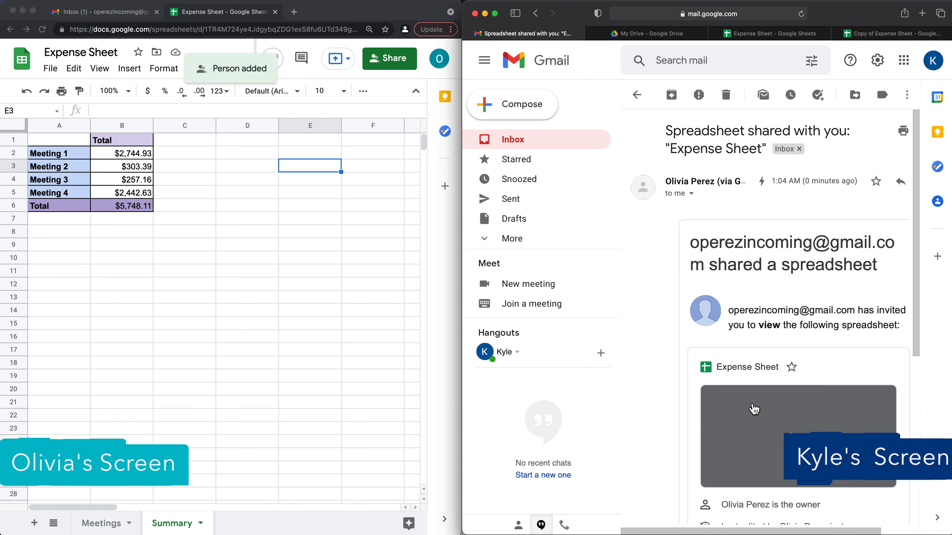
pyautogui.scroll(-5, 754, 408)
pyautogui.click(723, 437)
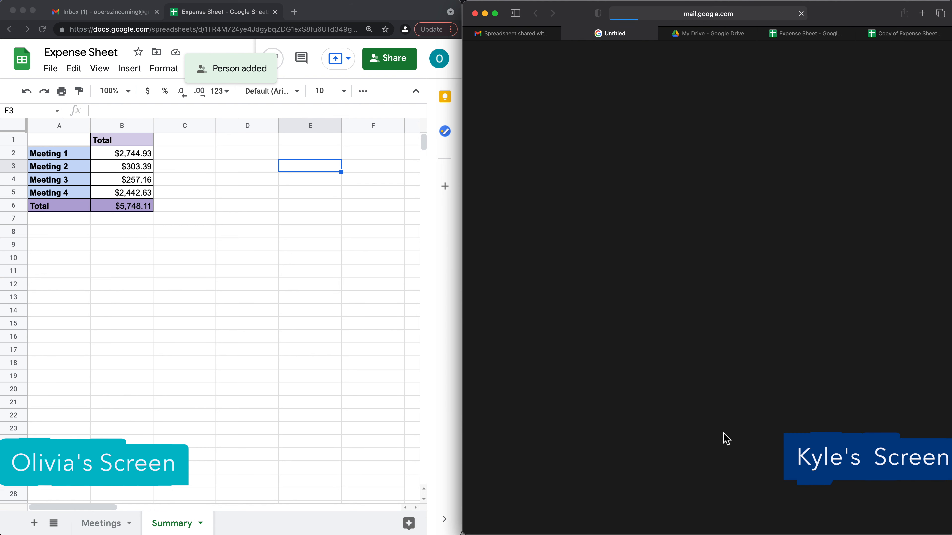
pyautogui.click(550, 196)
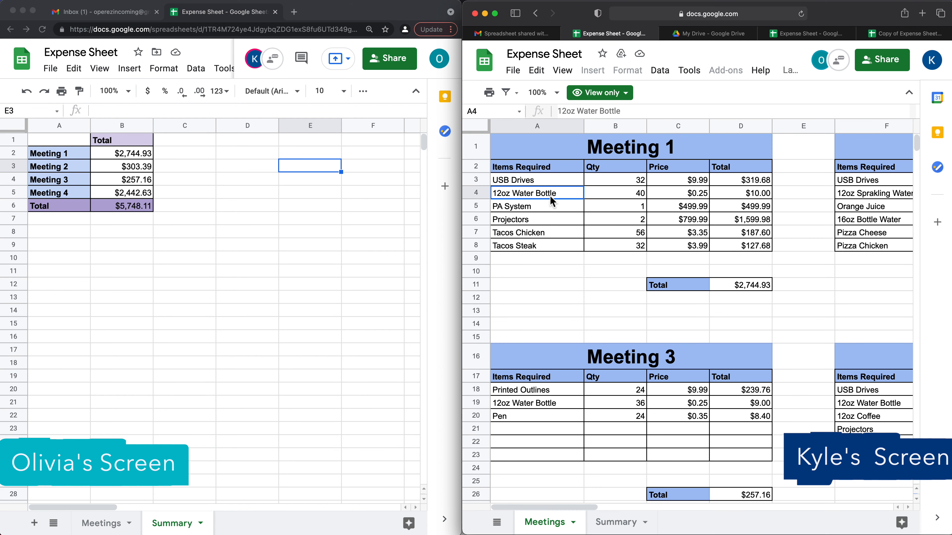
pyautogui.press('super+minus')
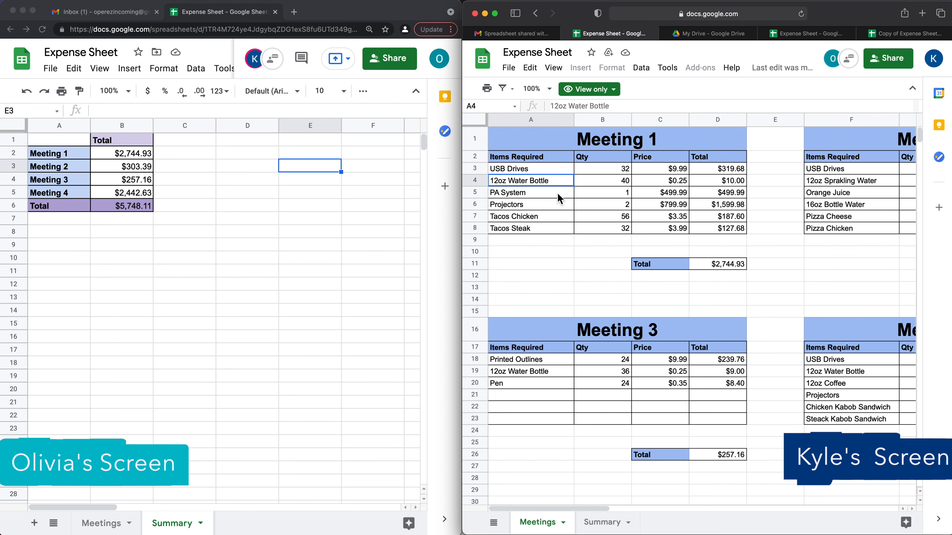
pyautogui.click(596, 189)
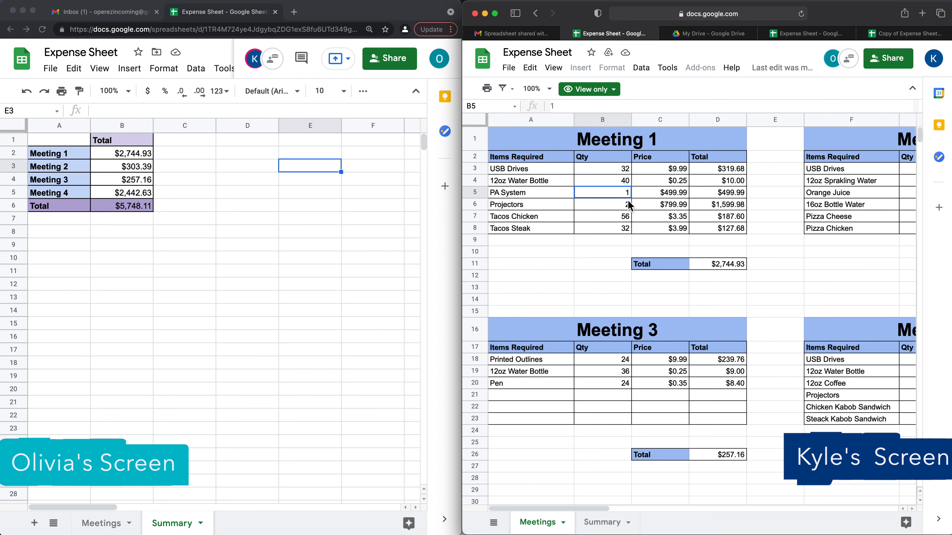
pyautogui.click(671, 275)
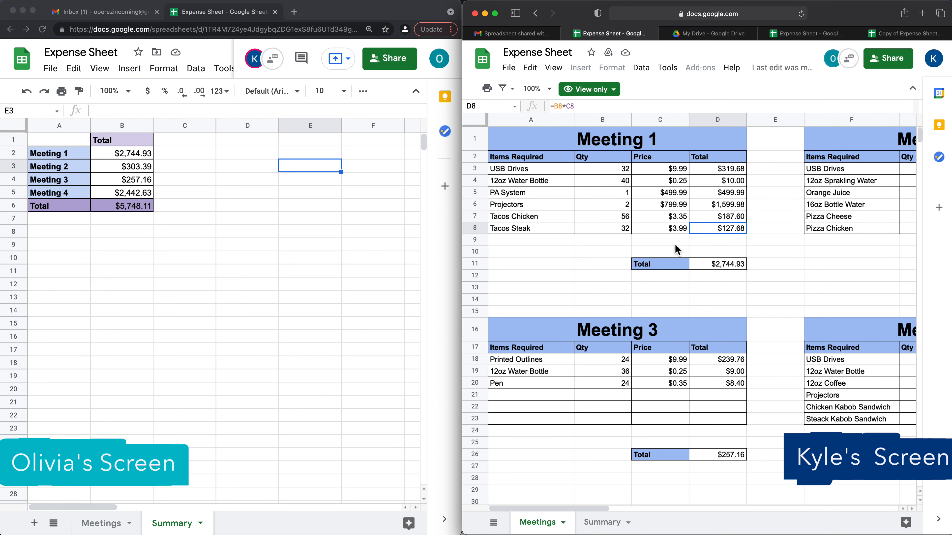
pyautogui.click(601, 522)
pyautogui.click(587, 160)
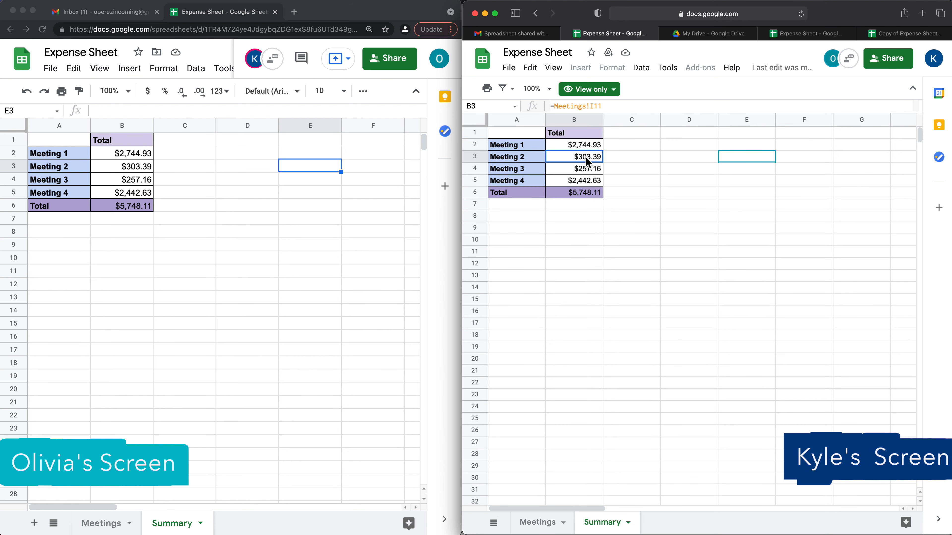
pyautogui.click(518, 76)
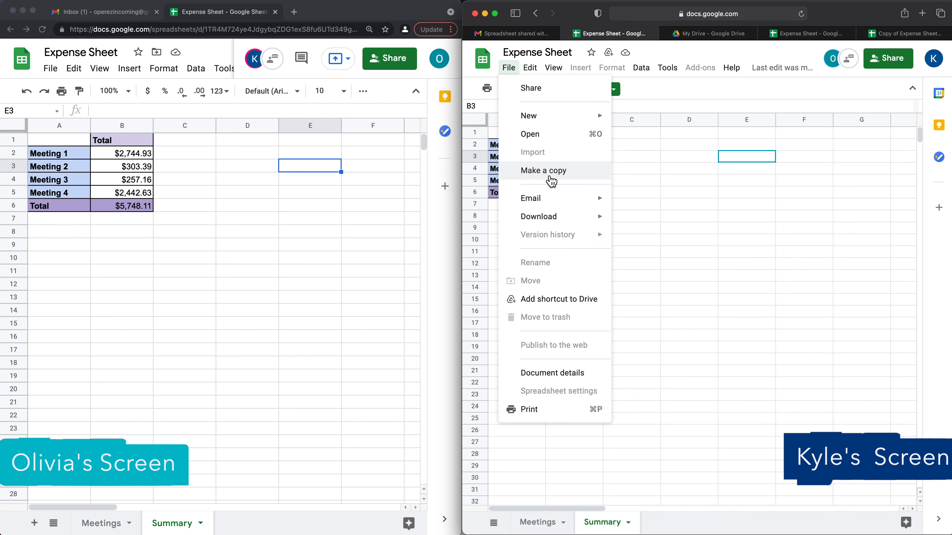
pyautogui.click(693, 157)
pyautogui.click(525, 132)
pyautogui.press('super+plus')
pyautogui.press('super+plus')
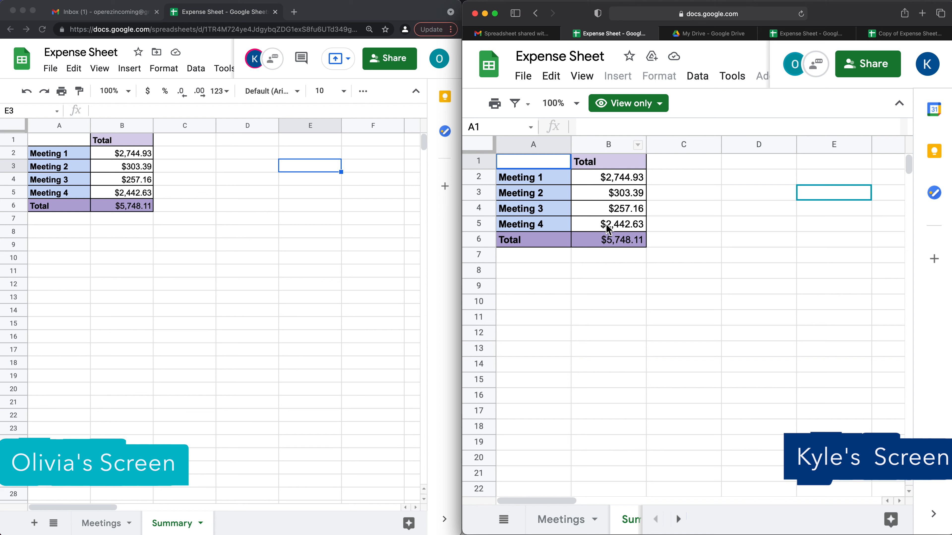
pyautogui.rightClick(604, 244)
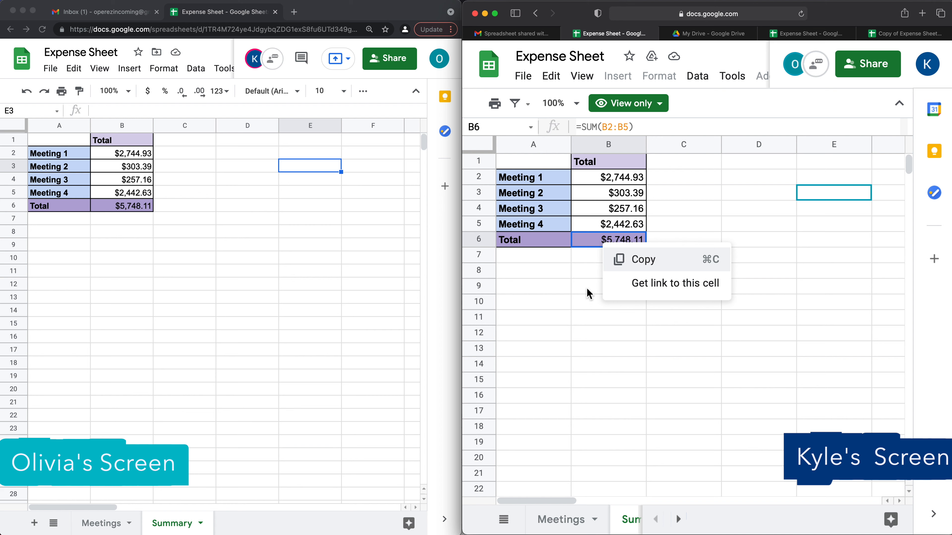
pyautogui.click(586, 208)
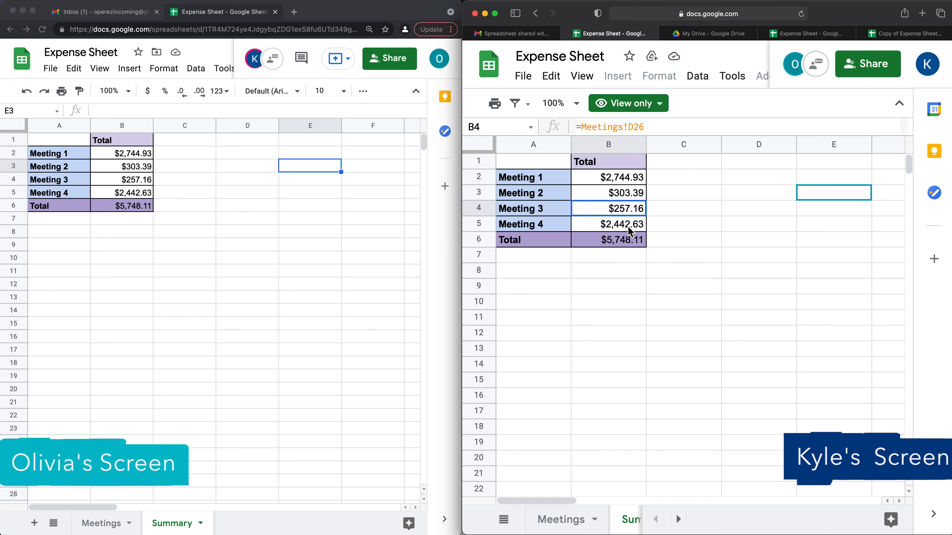
pyautogui.click(243, 156)
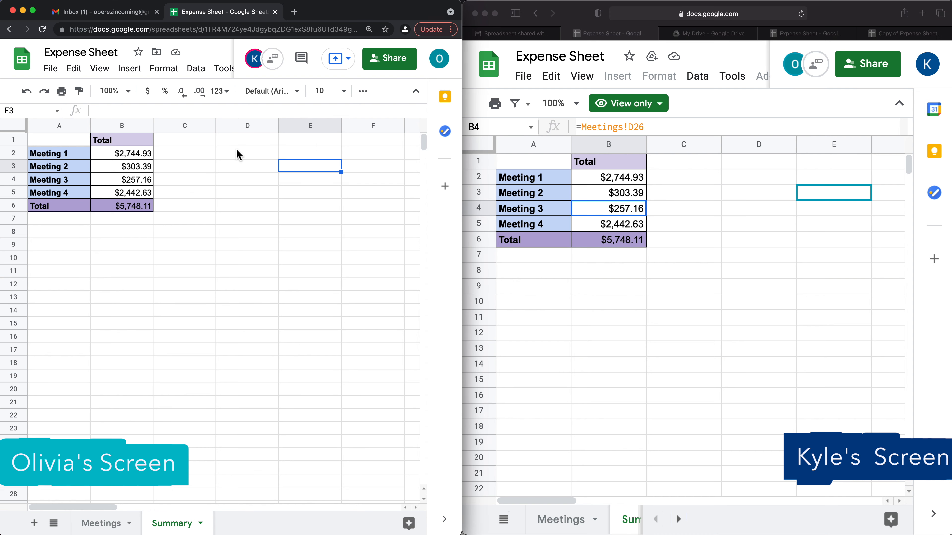
# - Change the collaborator's role on Expense Sheet from Viewer to Commenter and save
pyautogui.click(389, 67)
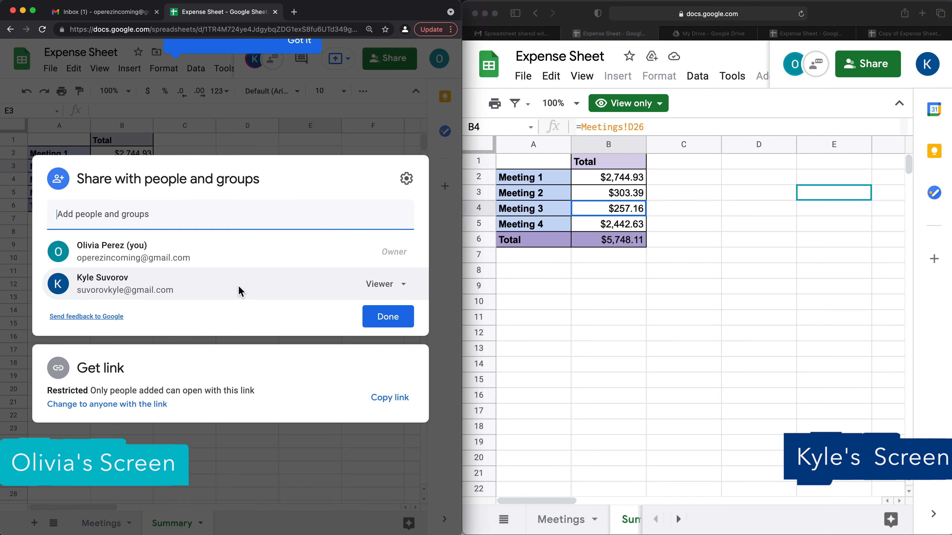
pyautogui.click(407, 293)
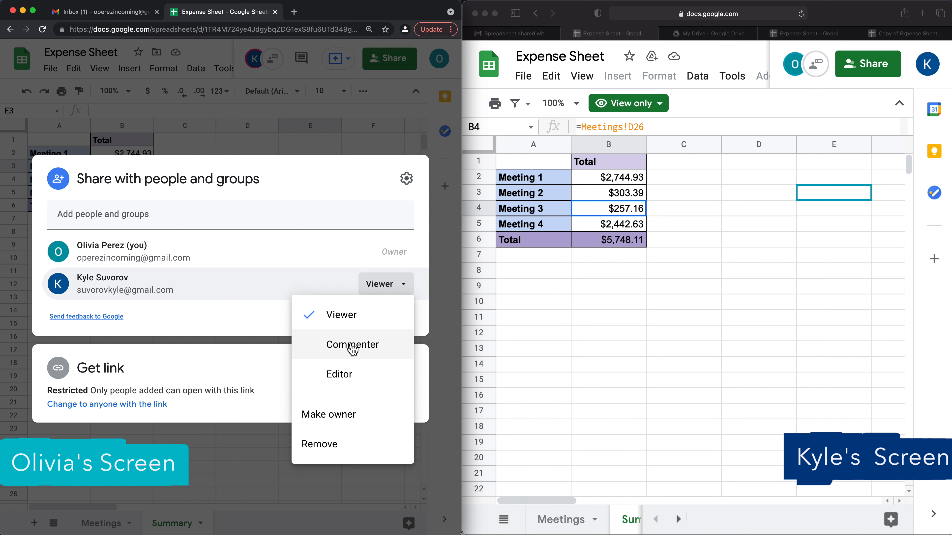
pyautogui.click(355, 352)
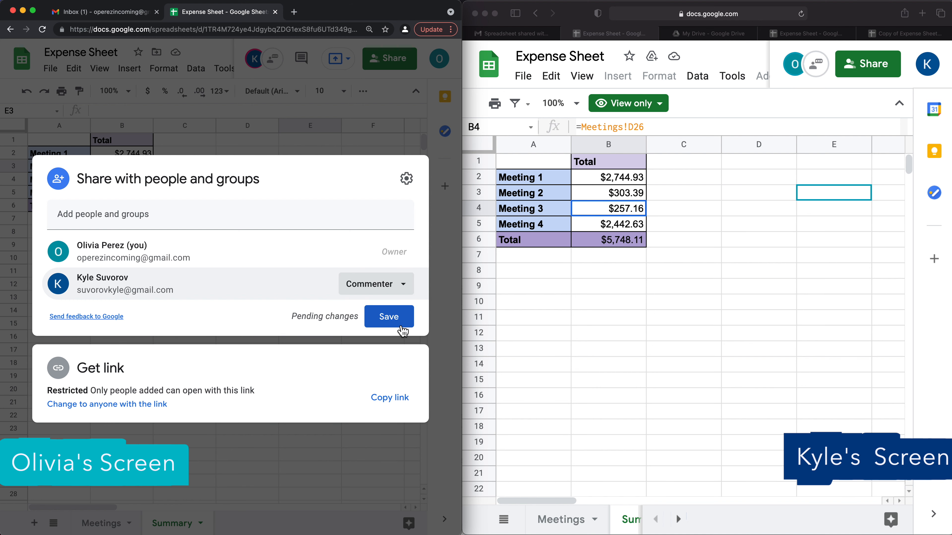
pyautogui.click(394, 323)
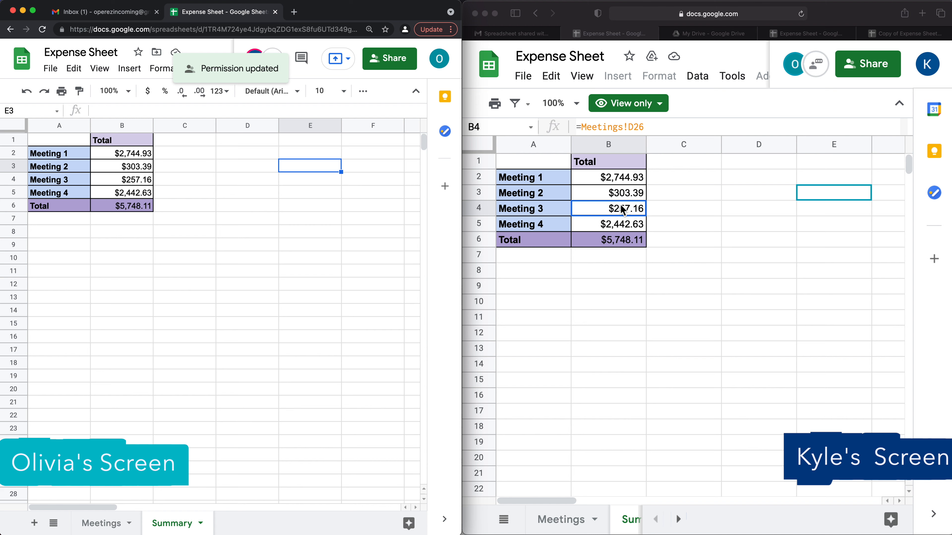
# - Reload the collaborator's copy of the sheet so it shows Comment only access
pyautogui.click(612, 197)
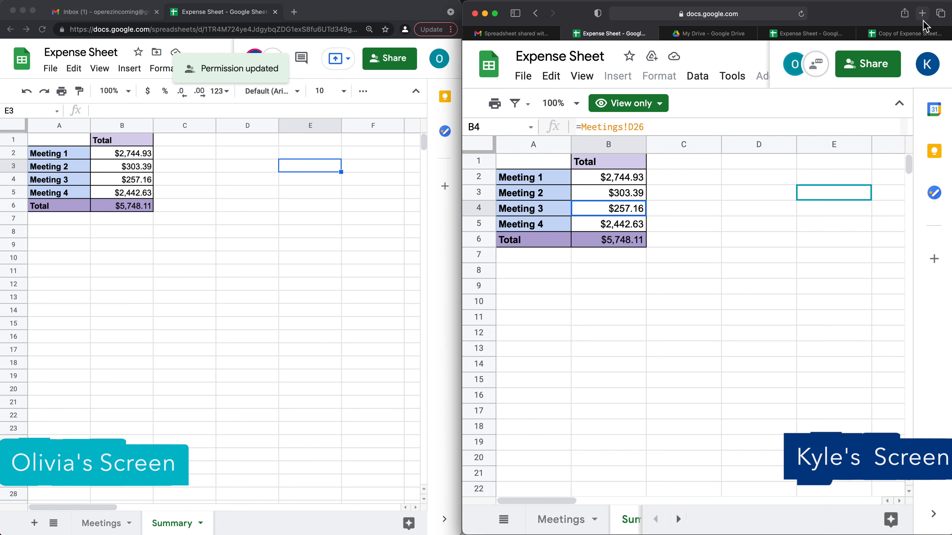
pyautogui.click(801, 14)
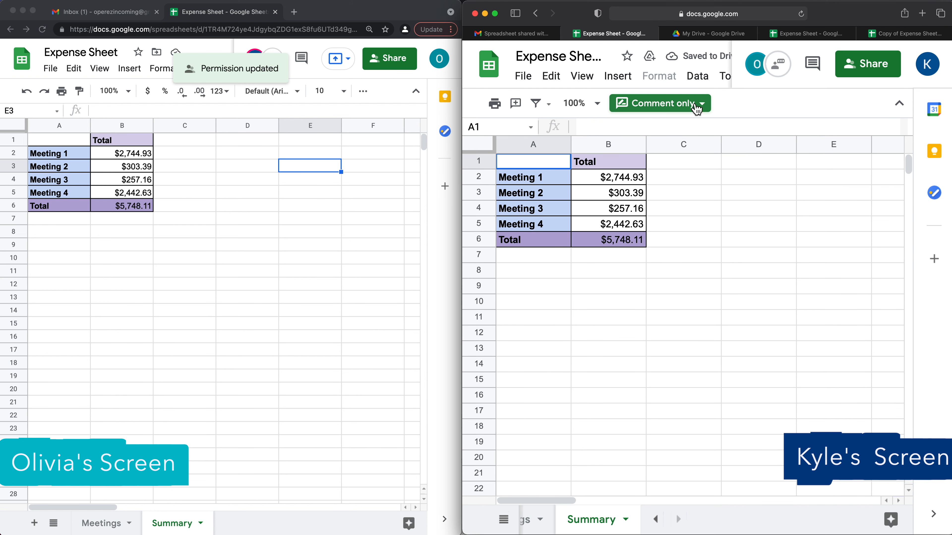
pyautogui.click(630, 195)
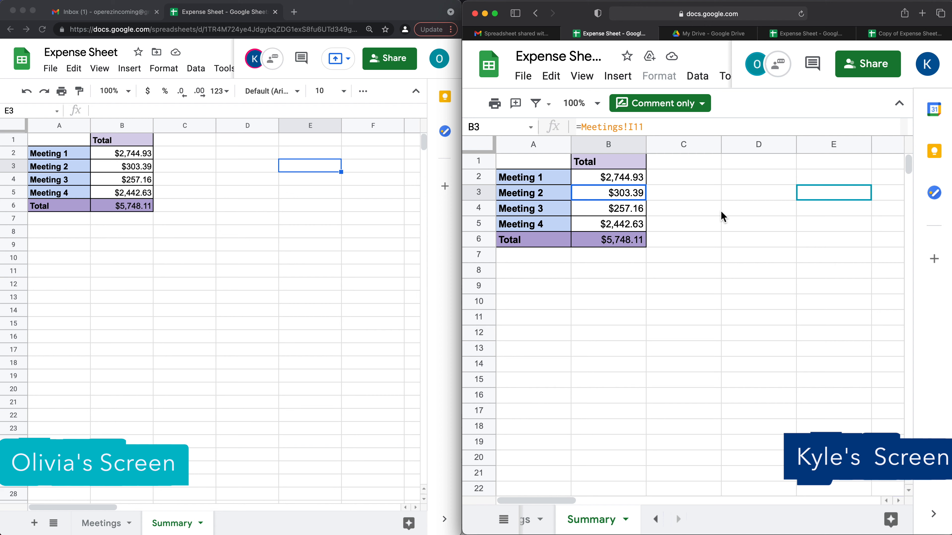
# - Post the comment 'I can post mean comments now!' on the $5,748.11 total in B6
pyautogui.click(621, 225)
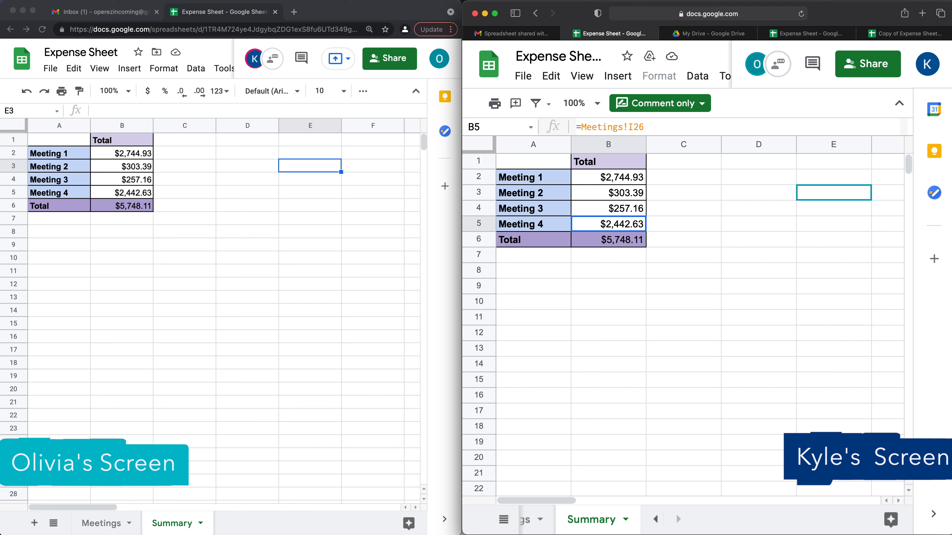
pyautogui.click(604, 243)
pyautogui.rightClick(612, 246)
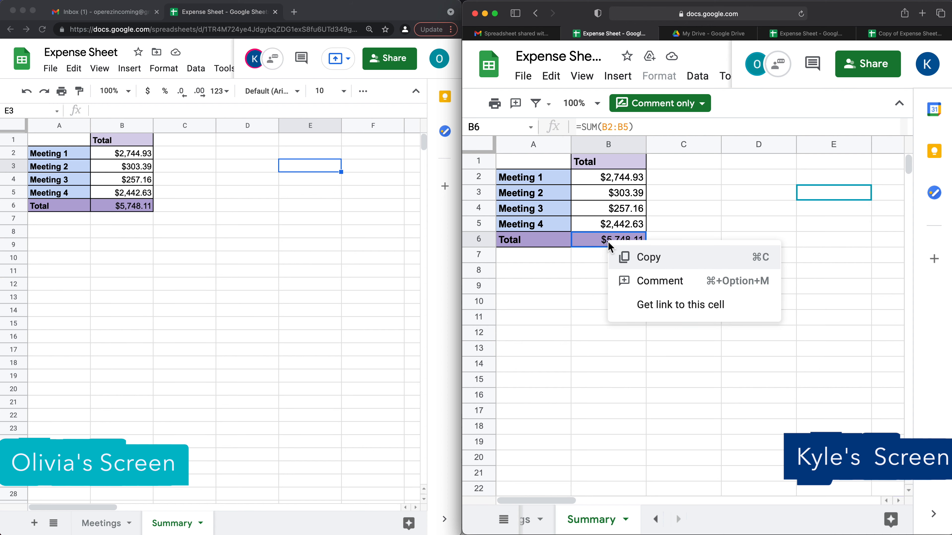
pyautogui.click(679, 290)
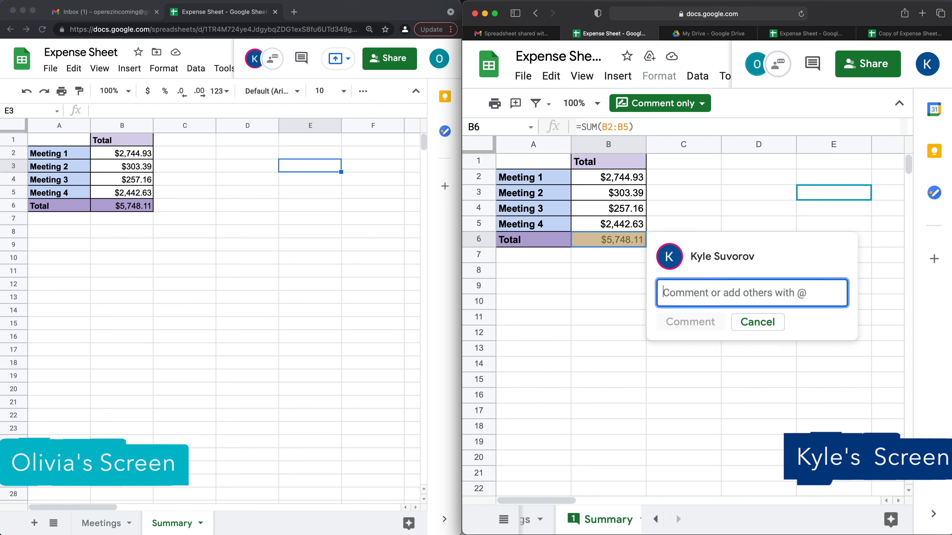
pyautogui.write('I can post mean comments now!')
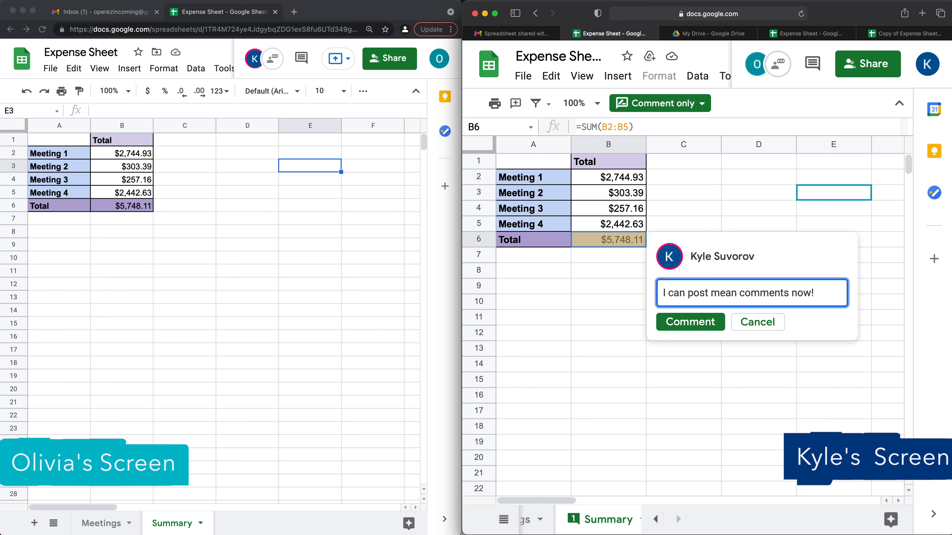
pyautogui.click(691, 322)
pyautogui.click(728, 184)
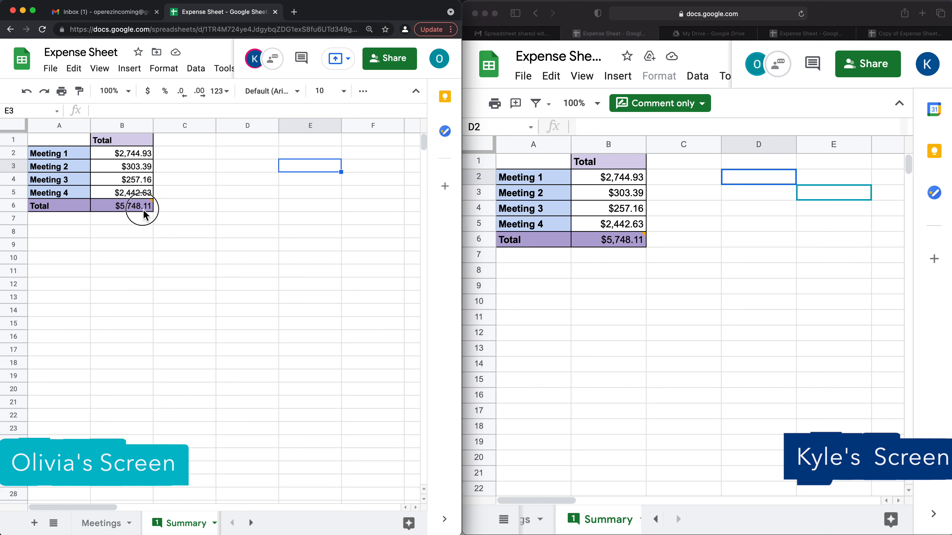
pyautogui.moveTo(139, 212)
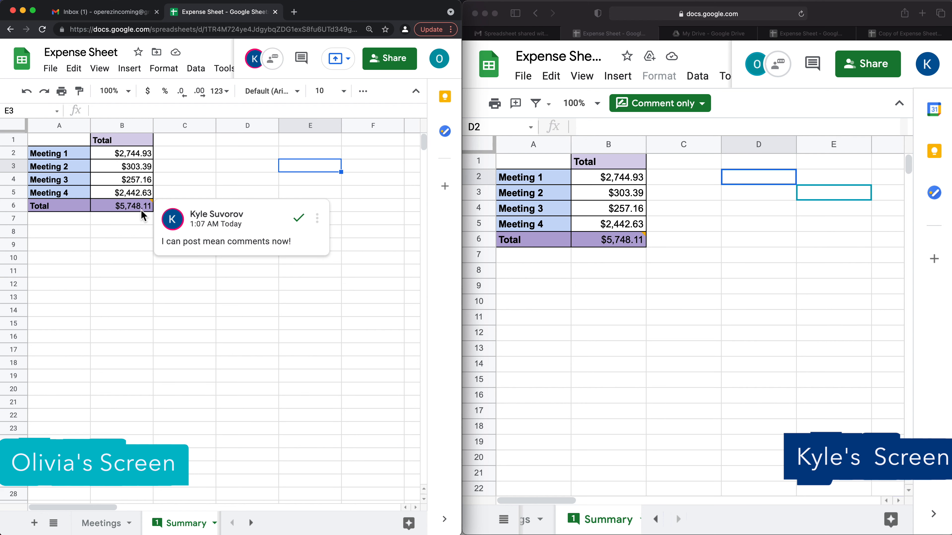
pyautogui.click(393, 61)
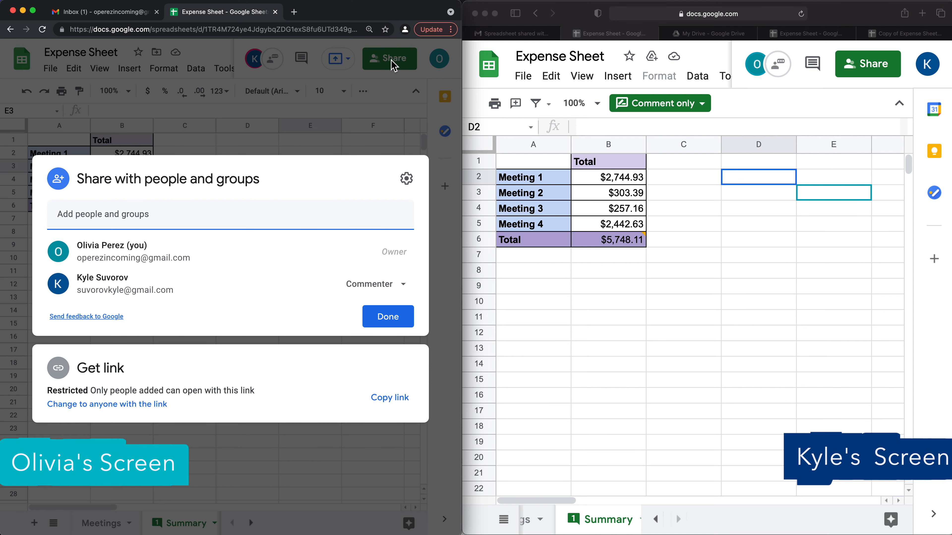
# - Block editors from changing permissions and viewers/commenters from downloading, printing or copying, then close sharing
pyautogui.click(410, 186)
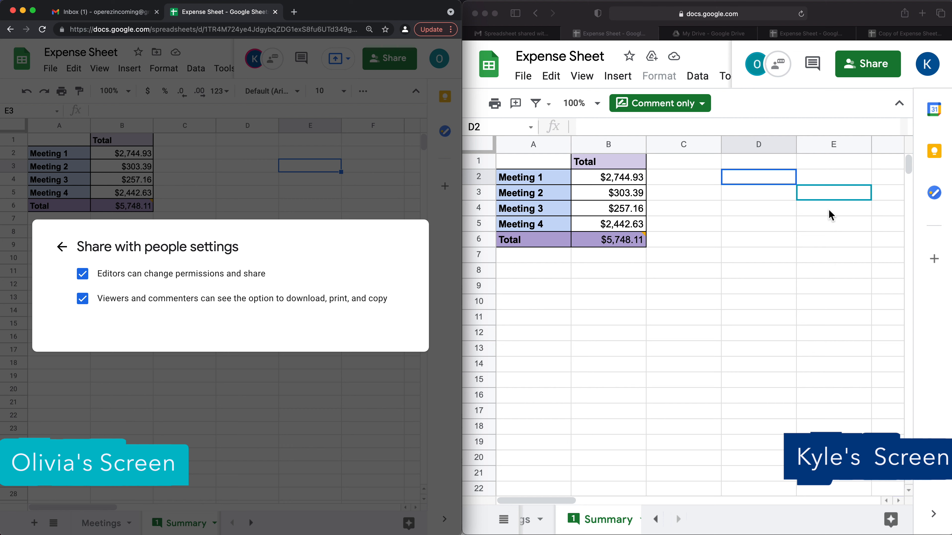
pyautogui.click(85, 277)
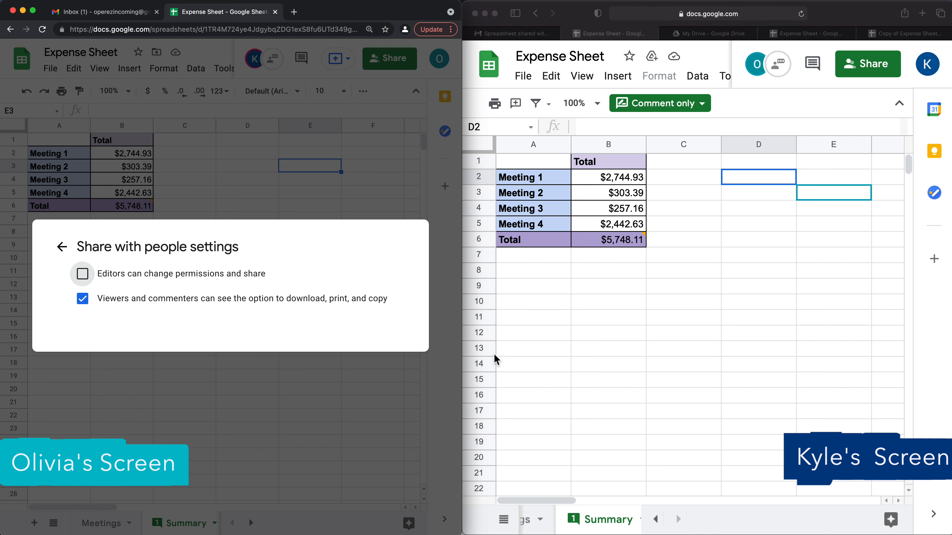
pyautogui.click(83, 300)
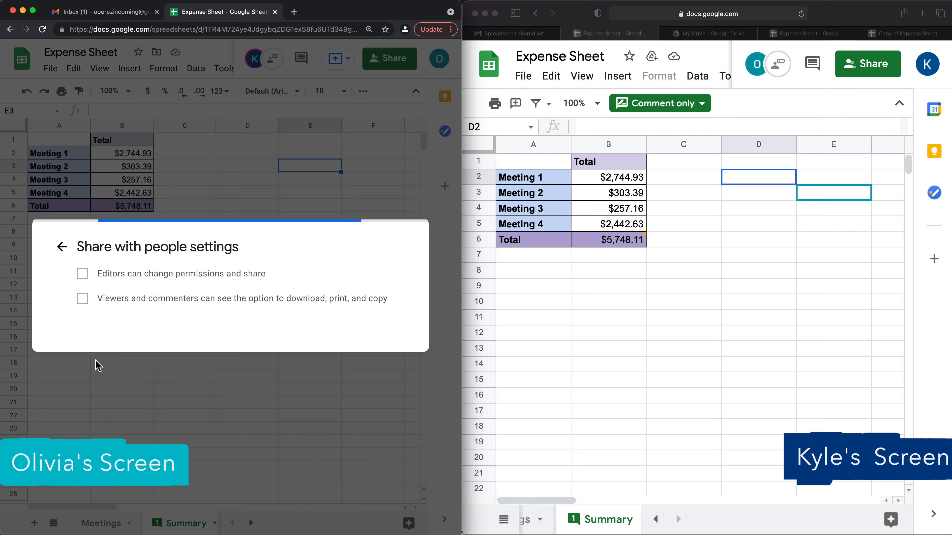
pyautogui.click(60, 248)
pyautogui.click(388, 318)
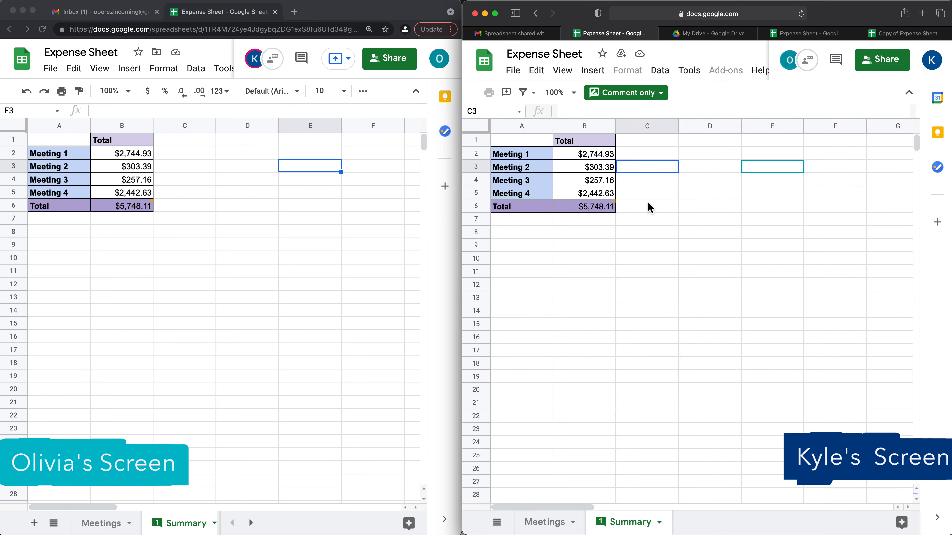
pyautogui.press('super+minus')
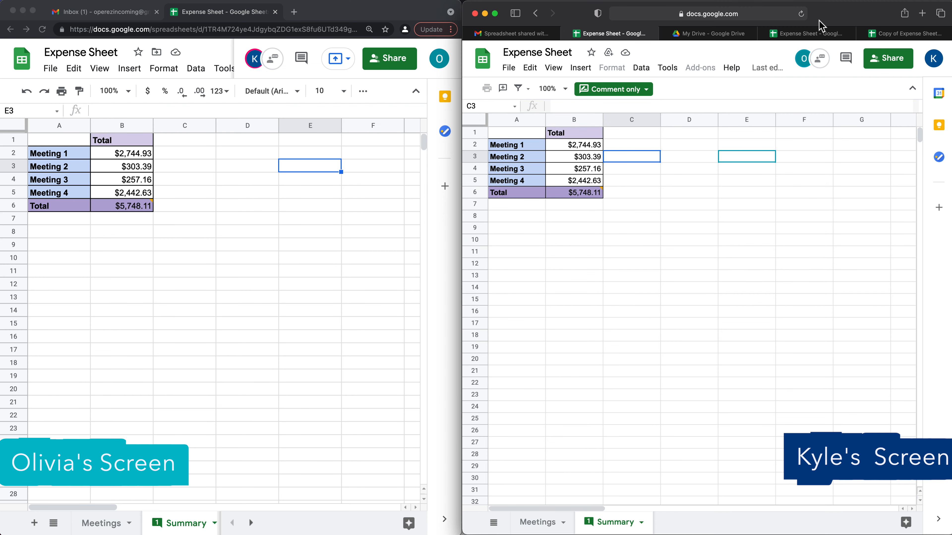
pyautogui.click(801, 14)
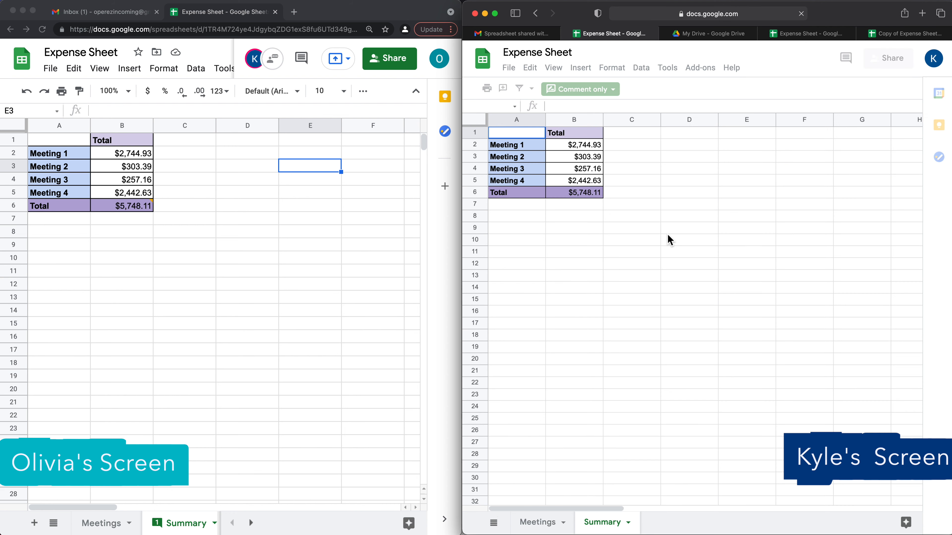
pyautogui.click(509, 68)
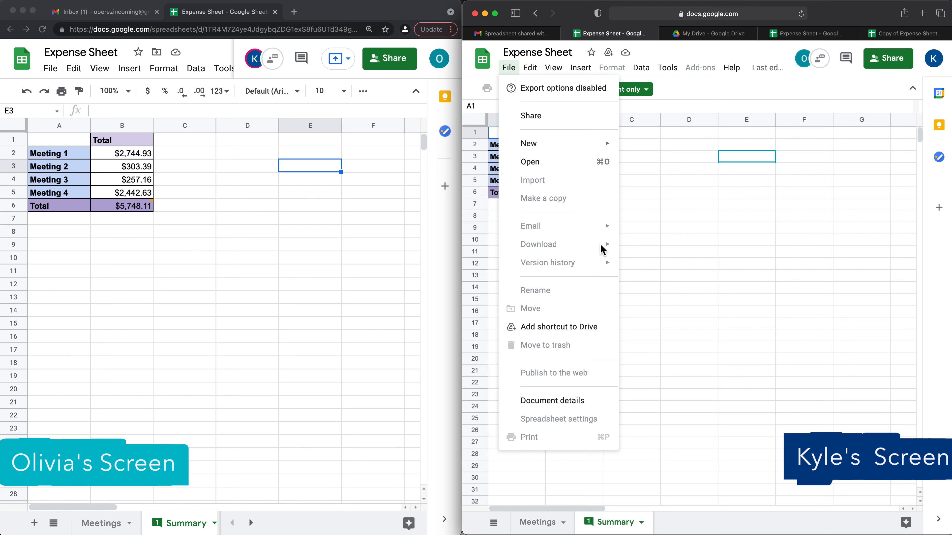
pyautogui.click(701, 180)
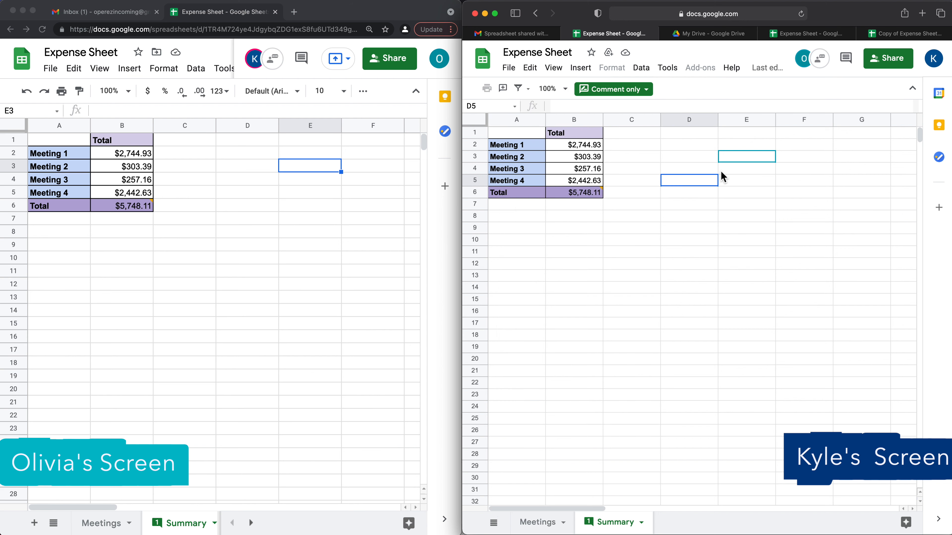